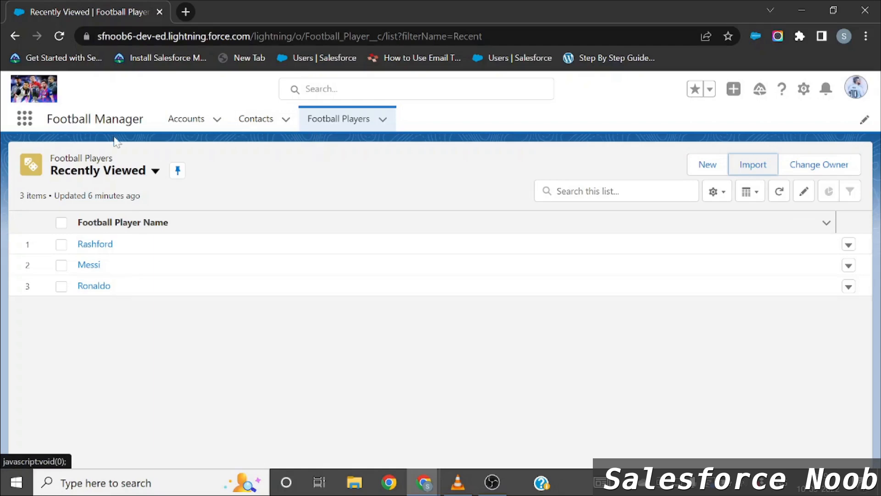
# - Open the Rashford record from the recently viewed Football Players to view its details
pyautogui.hotkey('alt', 'Tab')
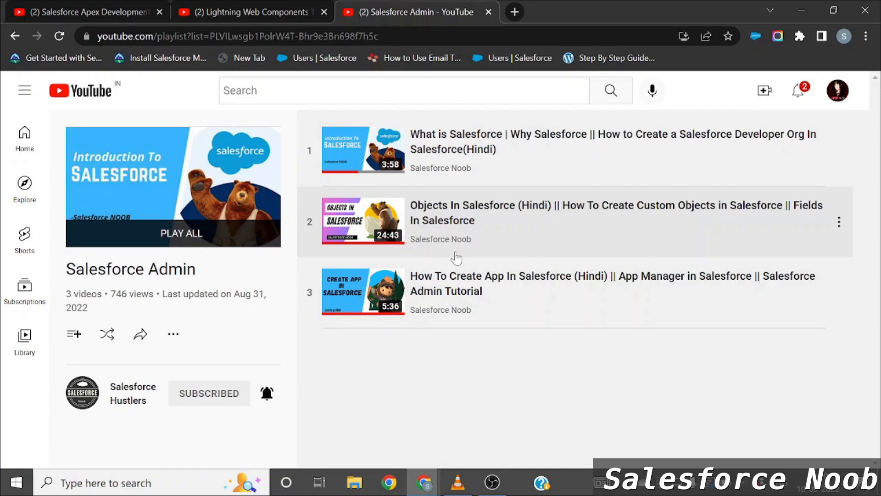
pyautogui.hotkey('alt', 'Tab')
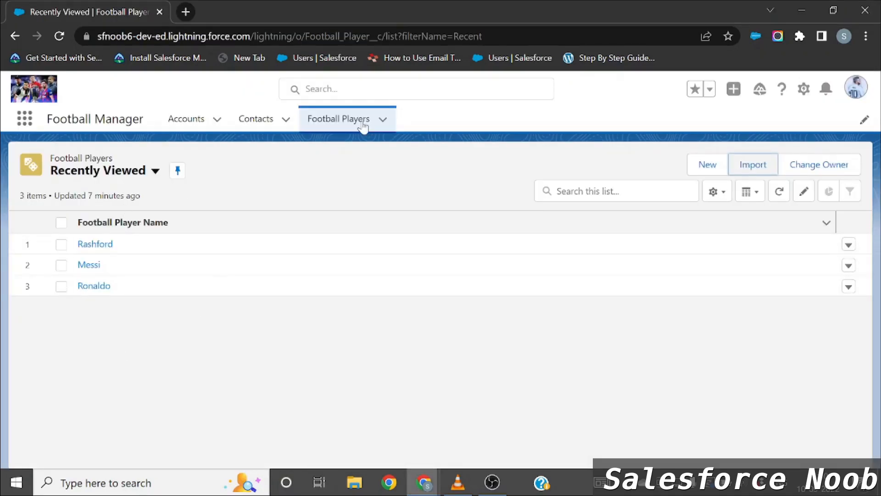
pyautogui.click(138, 222)
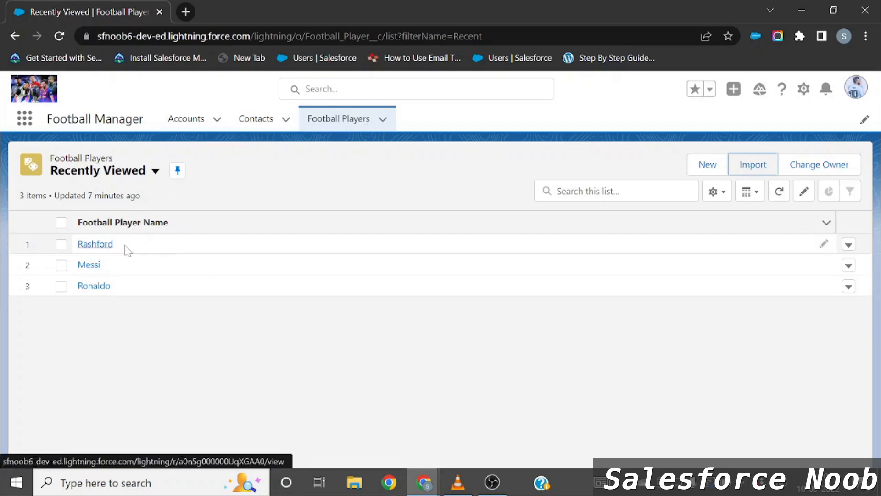
pyautogui.click(97, 246)
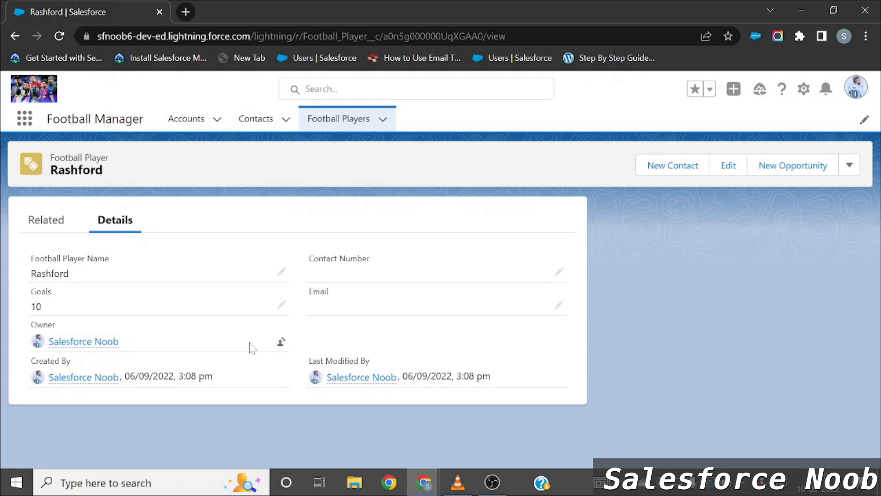
# - Open Object Manager in Setup and start creating a new custom object
pyautogui.click(803, 92)
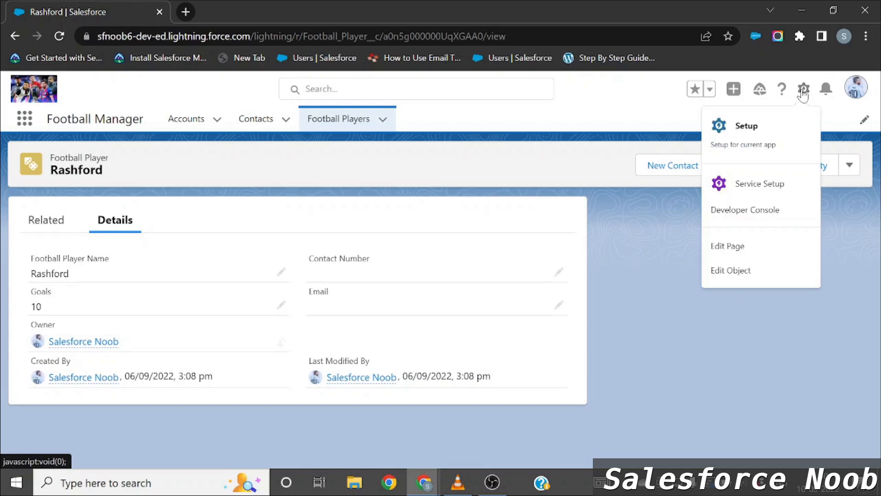
pyautogui.click(739, 133)
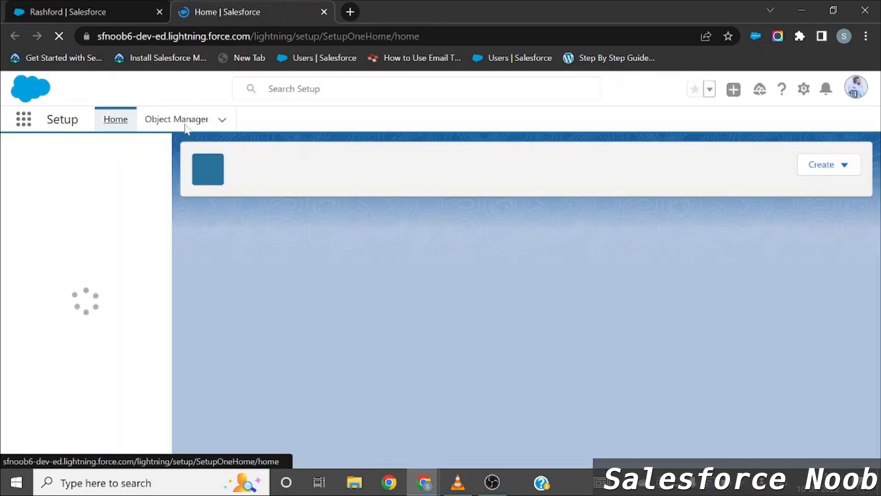
pyautogui.click(184, 128)
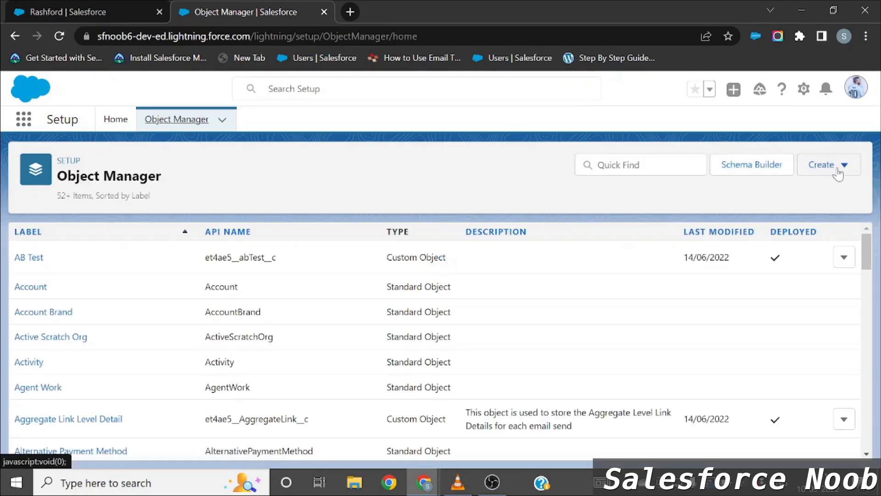
pyautogui.click(840, 170)
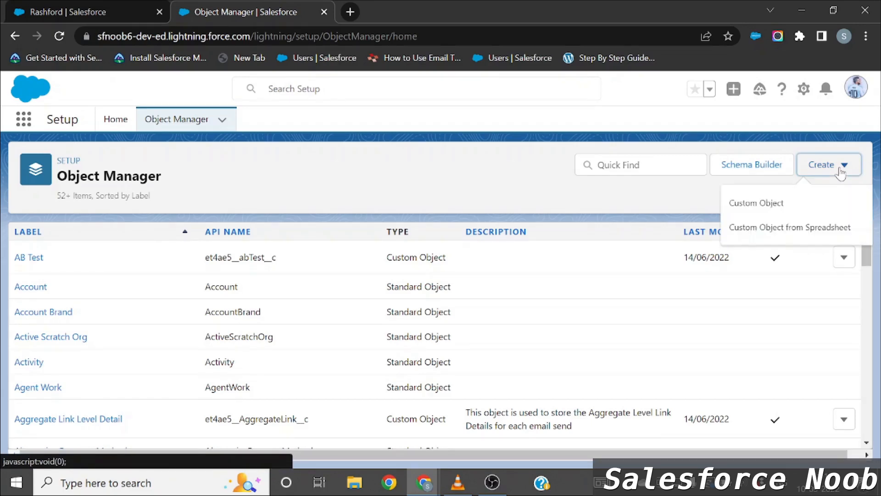
pyautogui.click(758, 203)
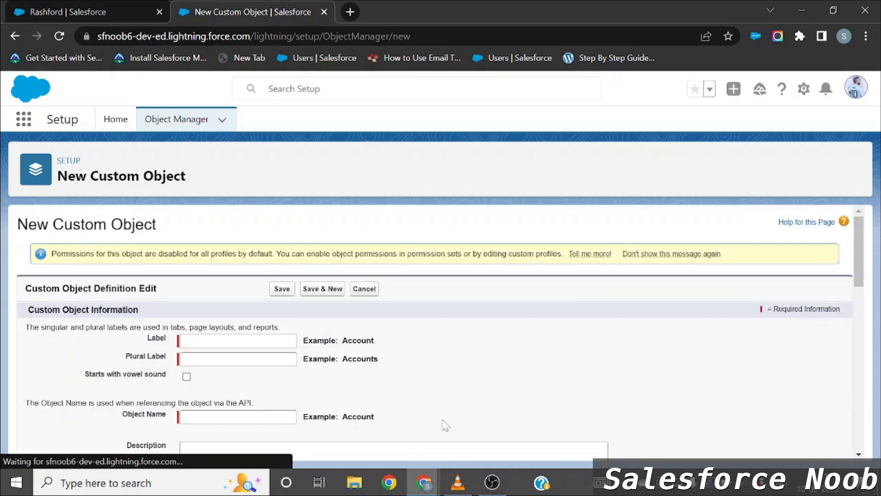
# - Label the new custom object "Football Clubs"
pyautogui.click(229, 349)
pyautogui.write('F')
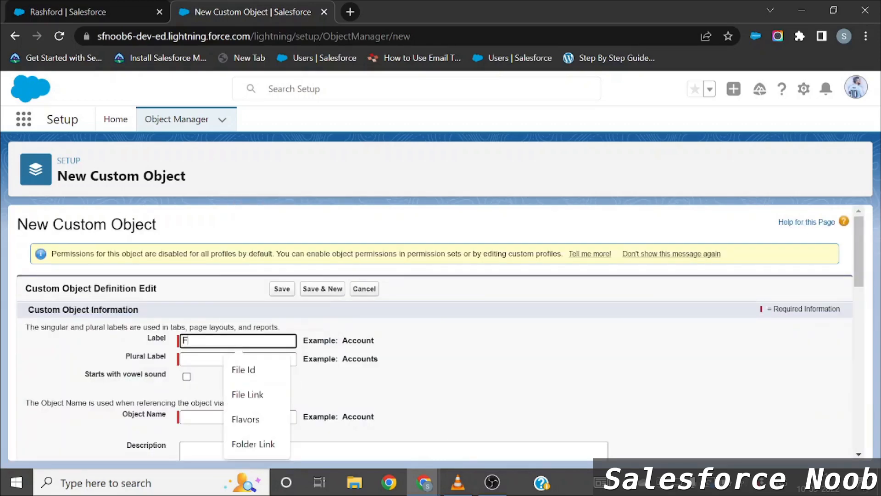
pyautogui.write('ootbal Clubs')
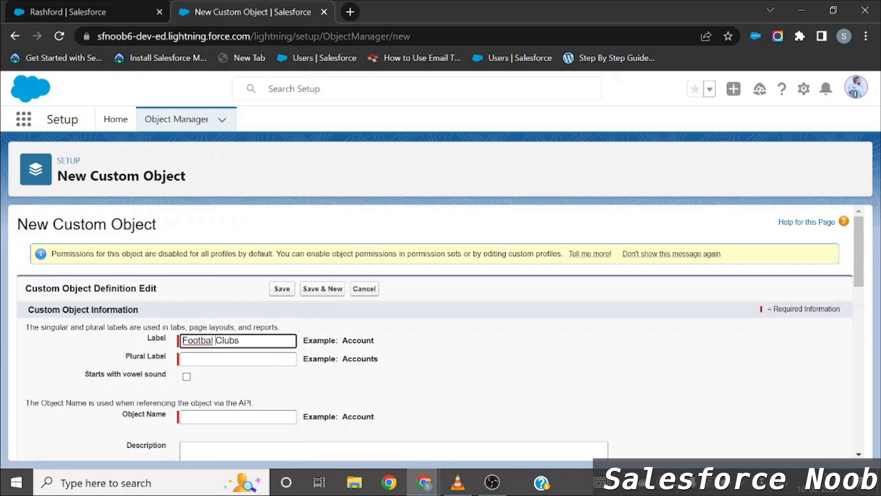
pyautogui.press('Left')
pyautogui.write('s')
pyautogui.press('BackSpace')
pyautogui.write('l')
pyautogui.click(238, 359)
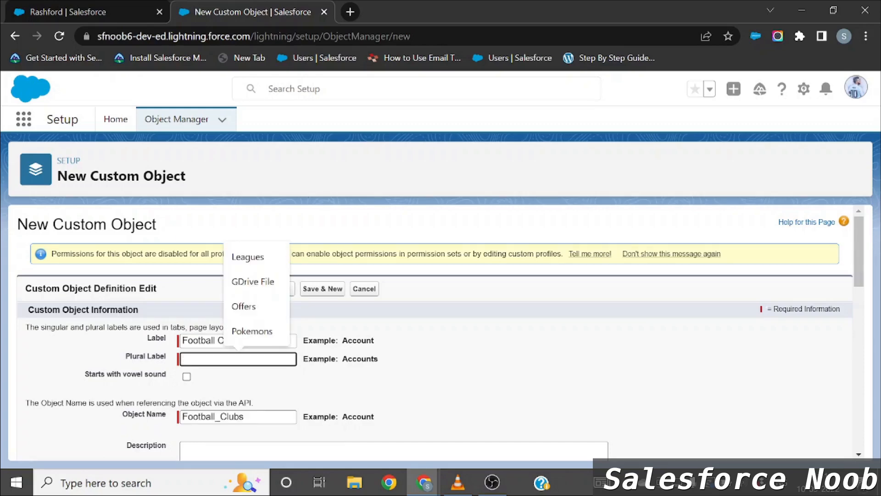
pyautogui.click(273, 384)
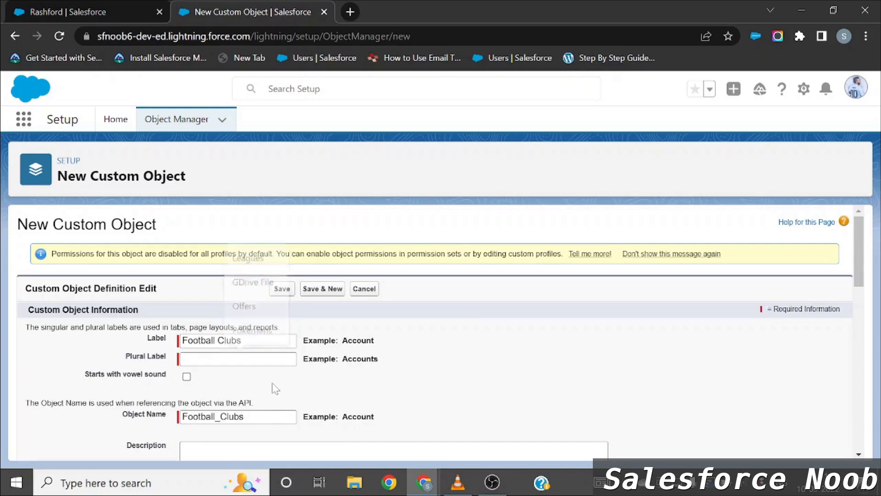
# - Copy the label "Football Clubs" into the plural label, keep the other defaults, and save the custom object
pyautogui.moveTo(270, 342); pyautogui.dragTo(154, 350)
pyautogui.hotkey('ctrl', 'c')
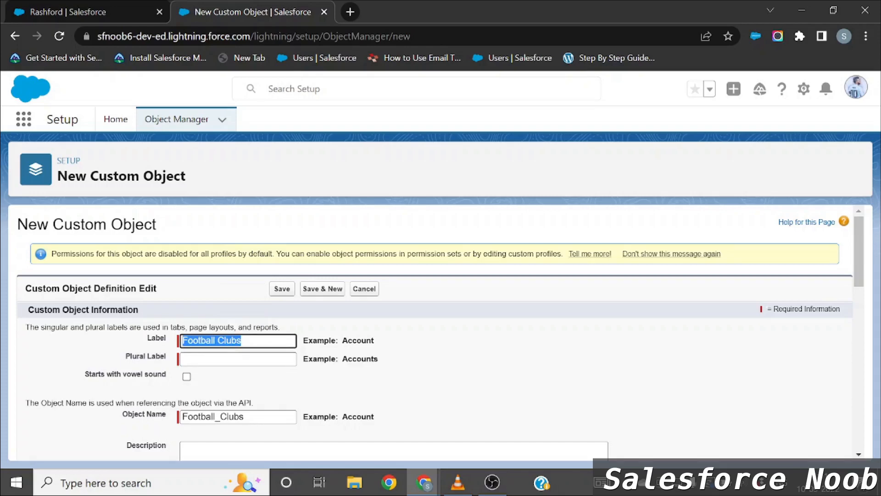
pyautogui.click(211, 359)
pyautogui.hotkey('ctrl', 'v')
pyautogui.scroll(-8, 440, 332)
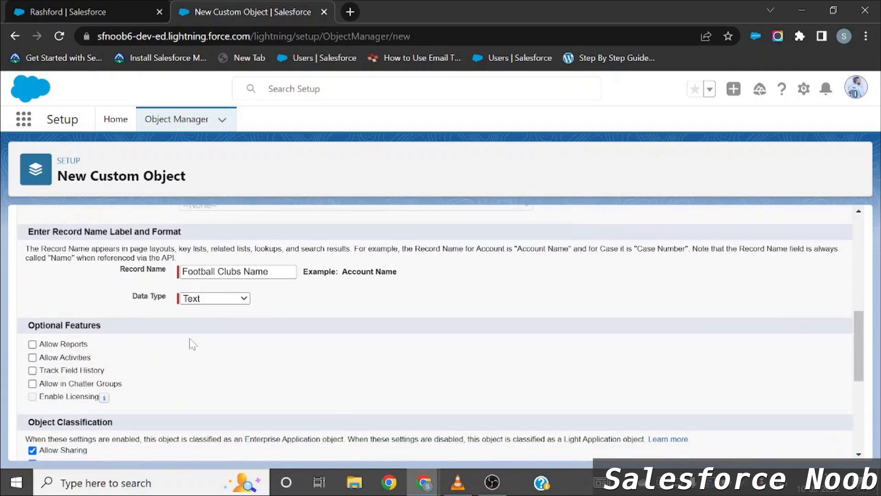
pyautogui.scroll(-3, 177, 362)
pyautogui.scroll(10, 175, 362)
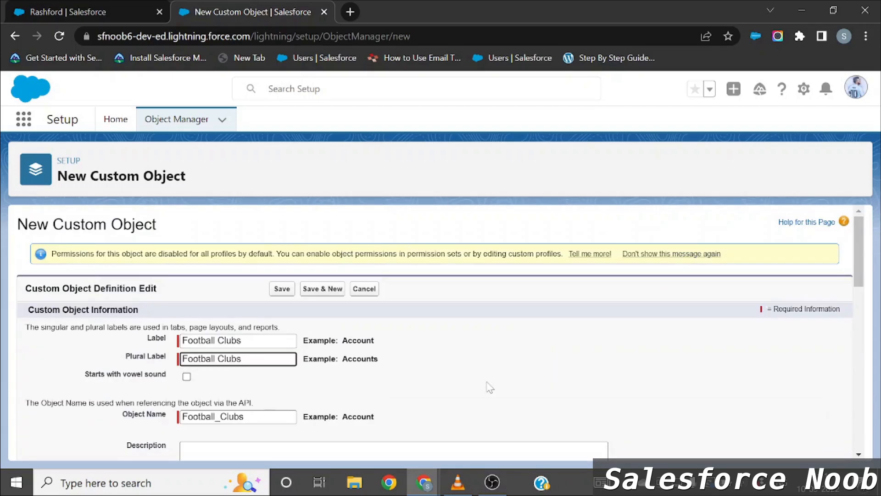
pyautogui.click(282, 289)
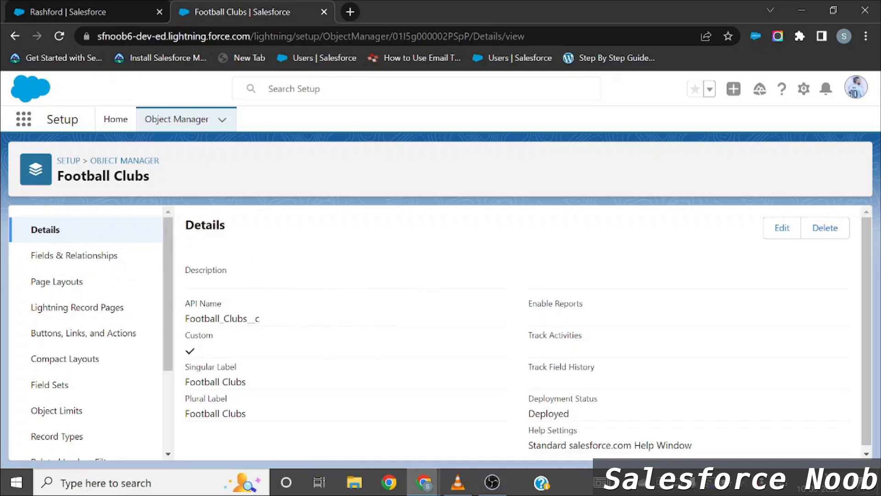
# - Start a new custom field on the Football Clubs object with the Text data type and proceed to its details
pyautogui.doubleClick(220, 318)
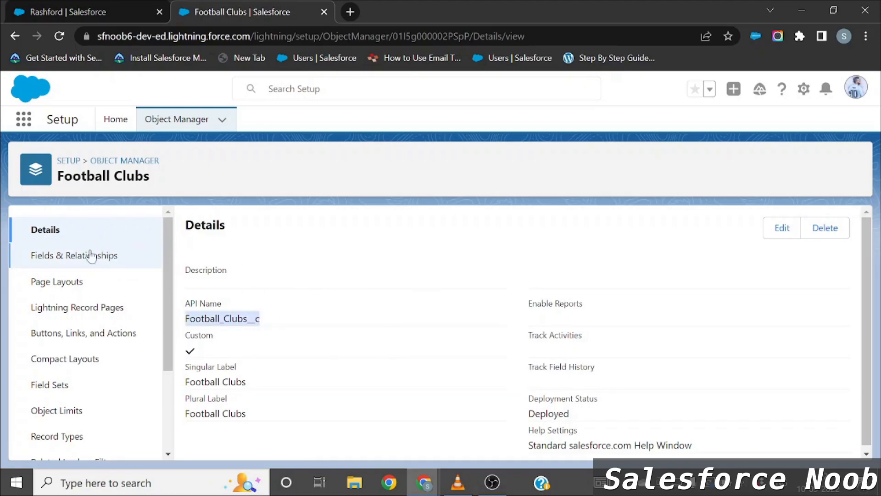
pyautogui.click(76, 260)
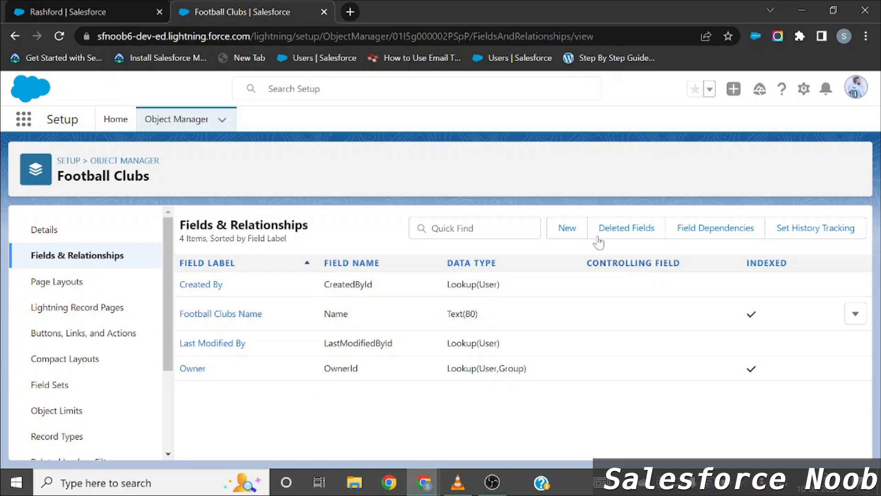
pyautogui.click(569, 234)
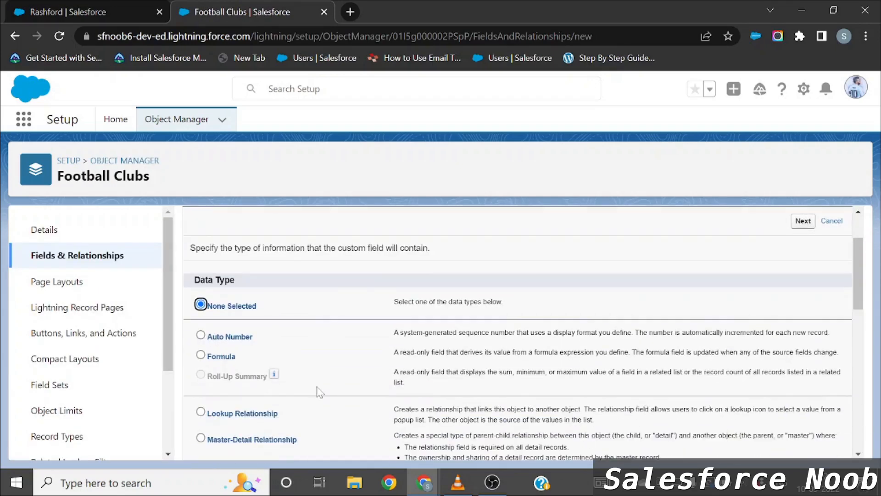
pyautogui.scroll(-5, 320, 392)
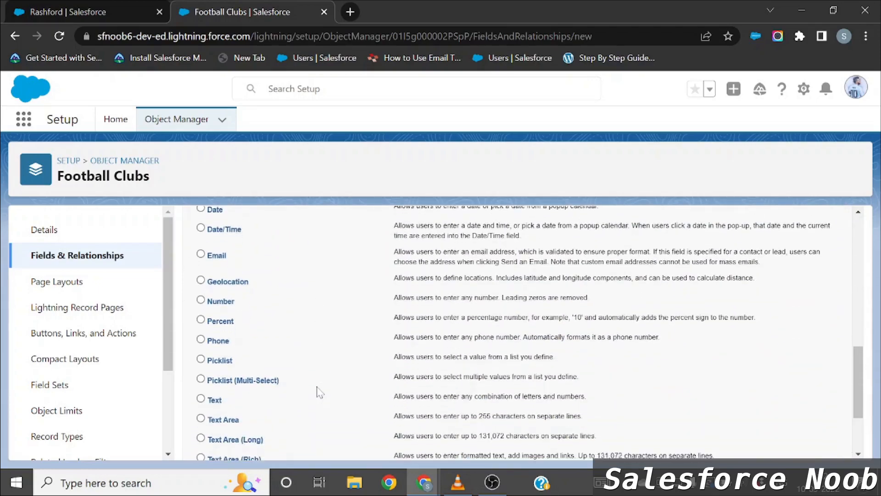
pyautogui.scroll(-1, 320, 392)
pyautogui.click(201, 373)
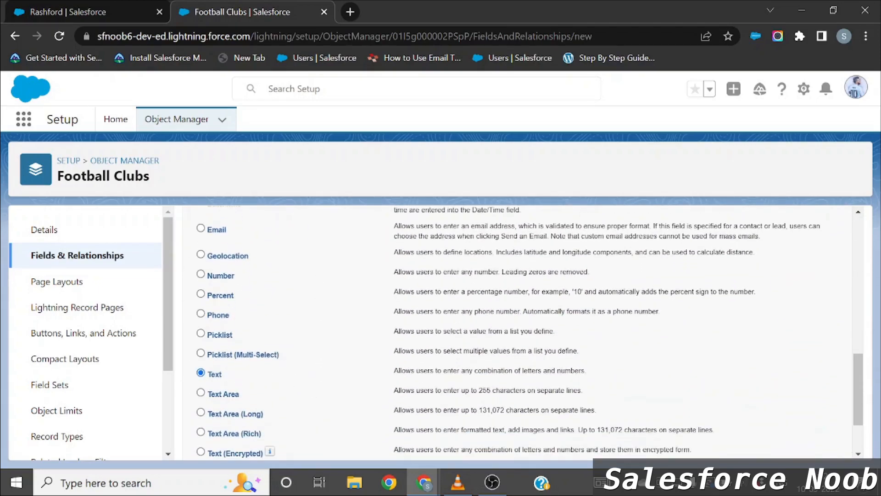
pyautogui.scroll(-2, 320, 392)
pyautogui.click(803, 444)
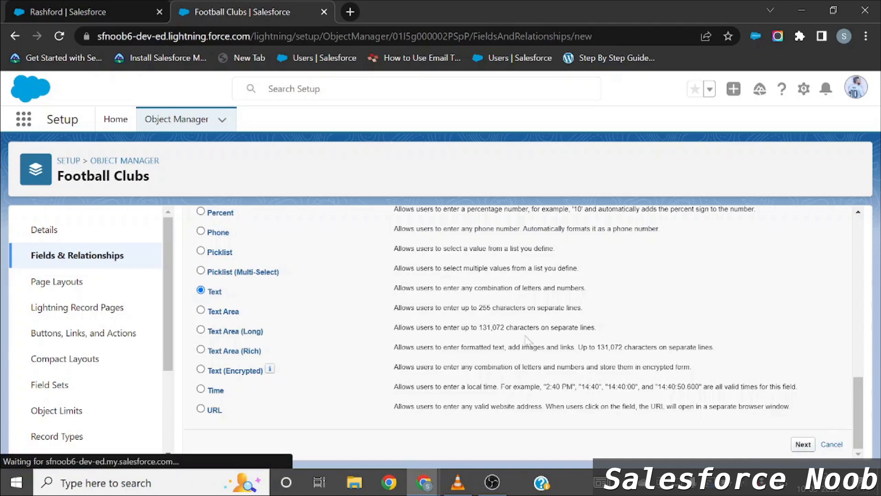
# - Label the new text field "Country" and set its maximum length to 20
pyautogui.click(356, 325)
pyautogui.write('Coy')
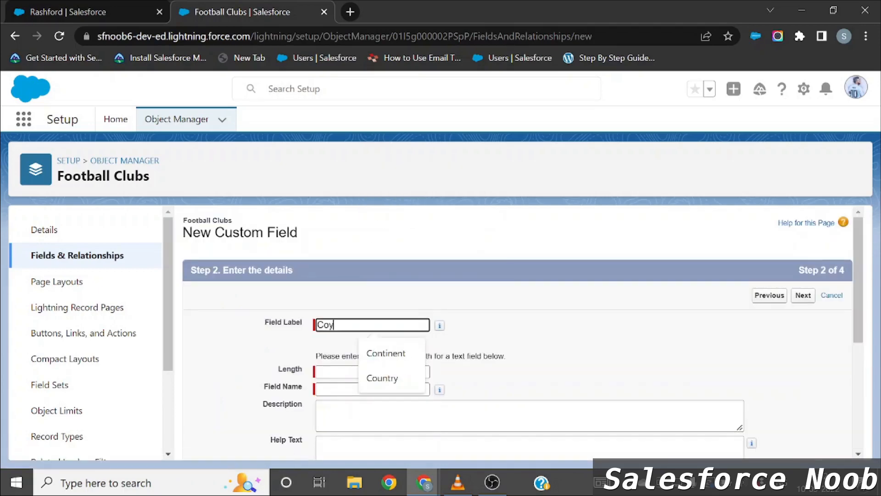
pyautogui.press('BackSpace')
pyautogui.write('untry')
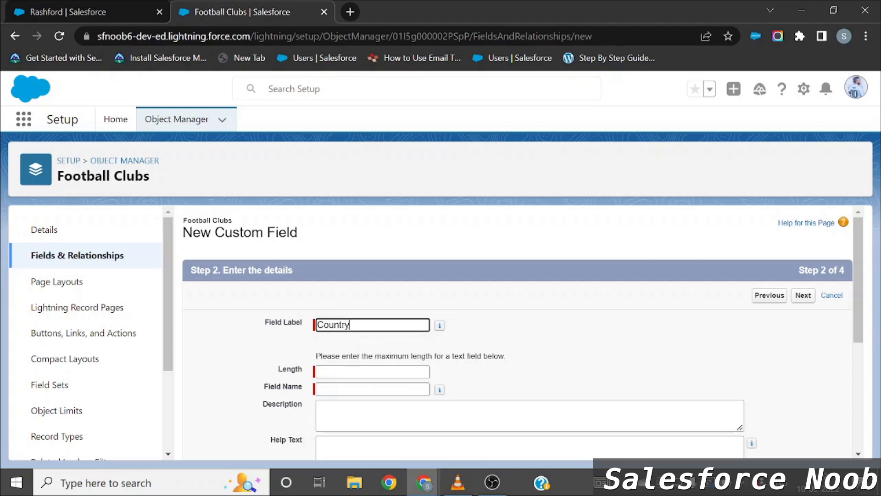
pyautogui.click(379, 371)
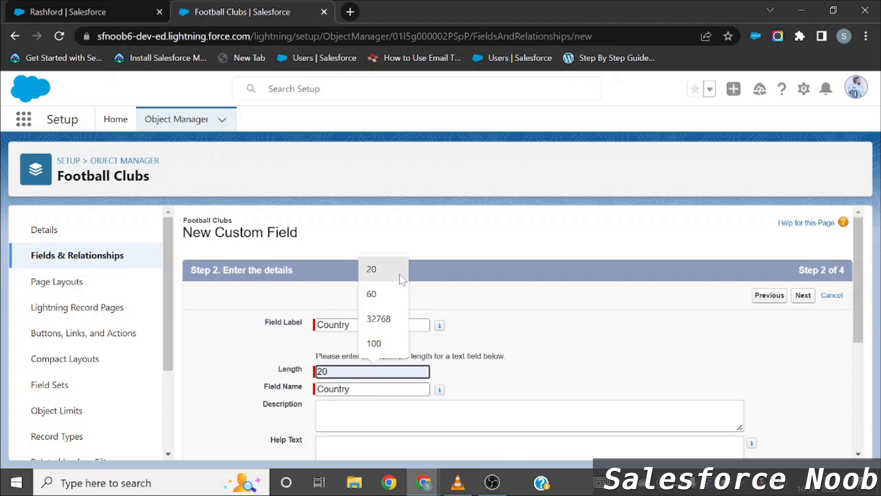
pyautogui.click(388, 276)
# - Accept the default options, field-level security and page layout for the Country field, and save it
pyautogui.scroll(-5, 583, 365)
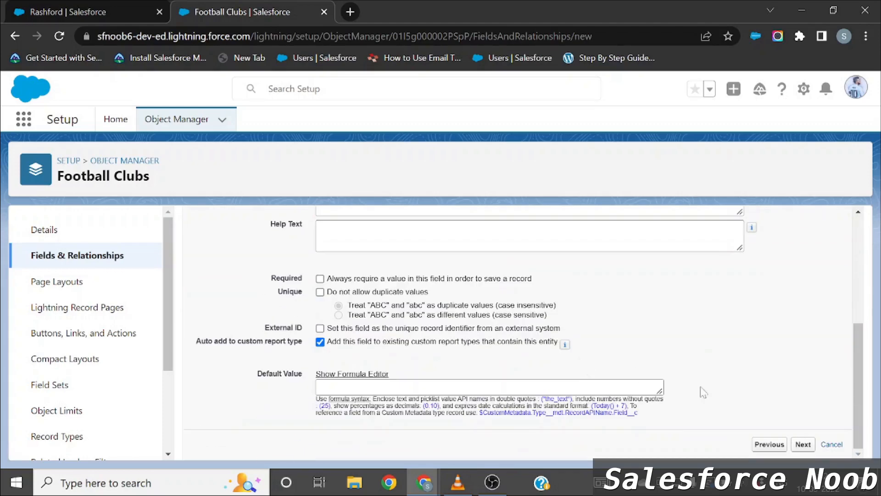
pyautogui.click(801, 446)
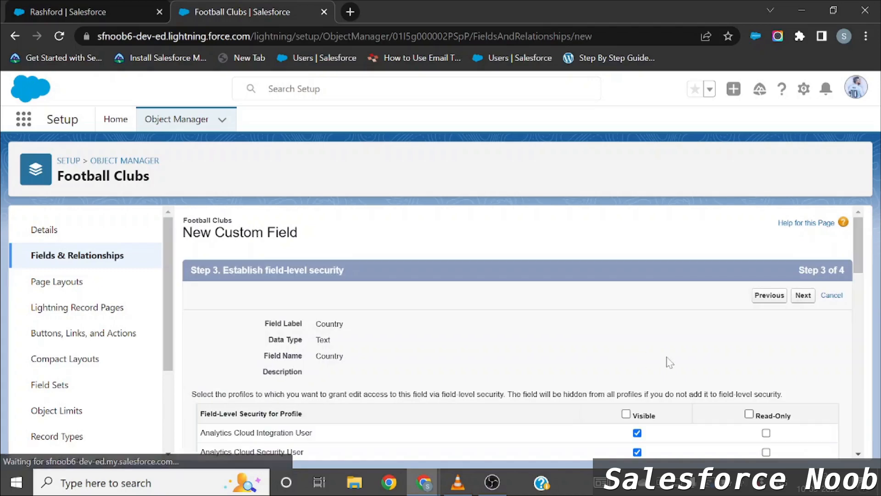
pyautogui.click(802, 296)
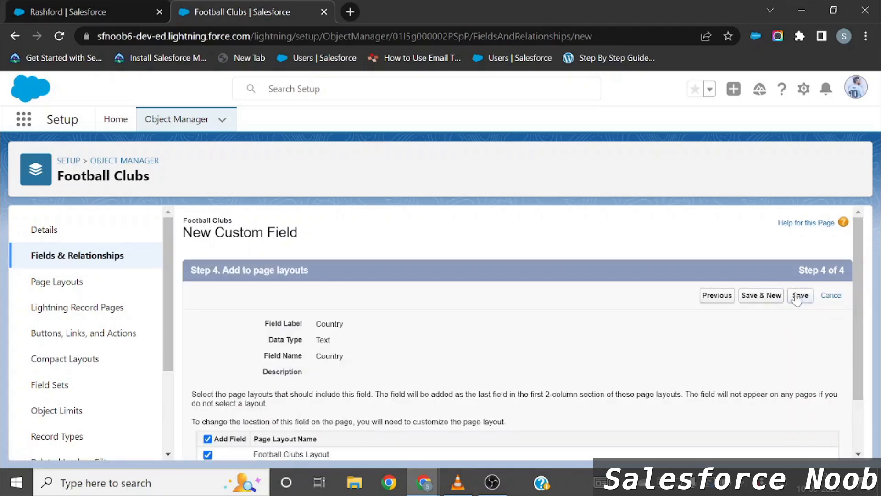
pyautogui.click(798, 296)
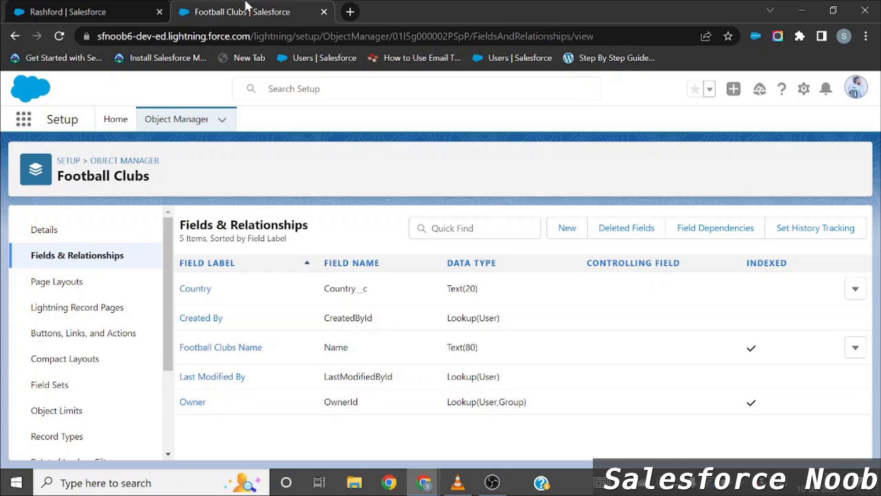
# - Open Setup in a new browser tab, search it for "tabs", and open the Tabs settings page
pyautogui.click(90, 10)
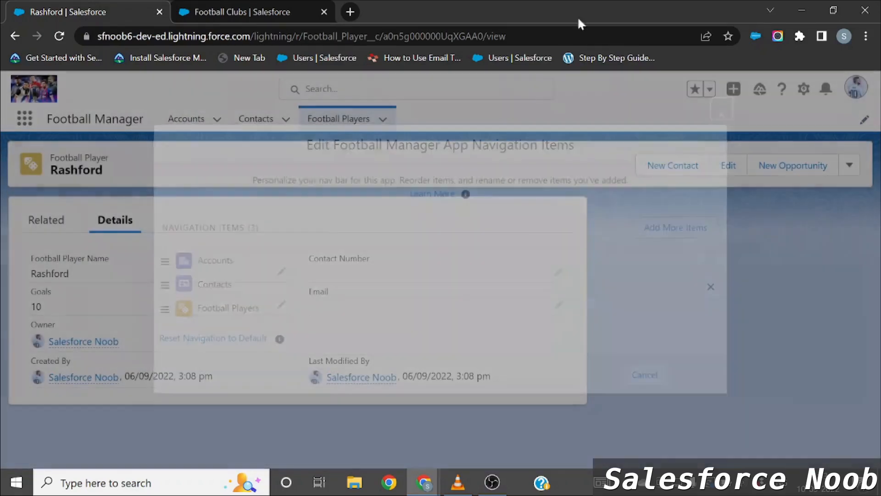
pyautogui.click(212, 7)
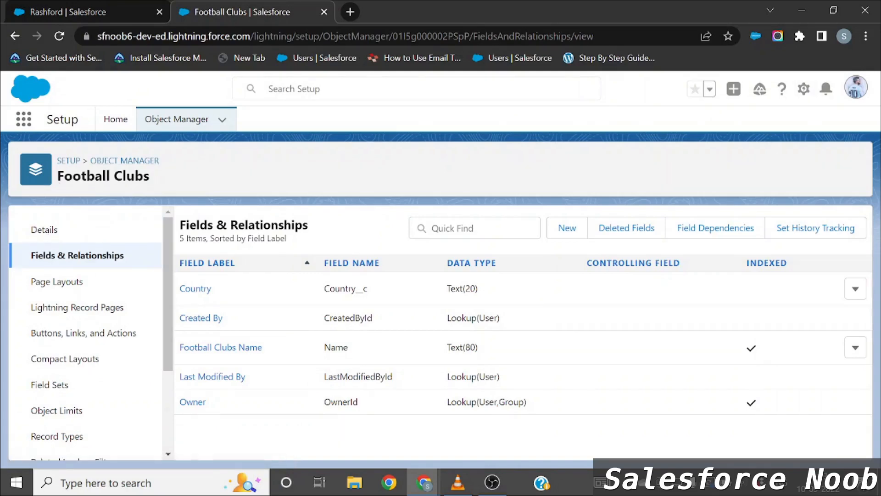
pyautogui.click(804, 89)
pyautogui.click(755, 126)
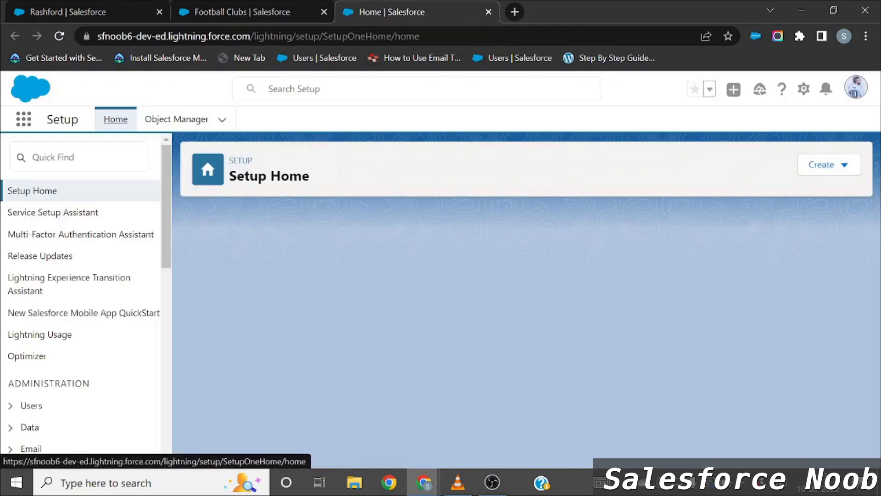
pyautogui.click(87, 158)
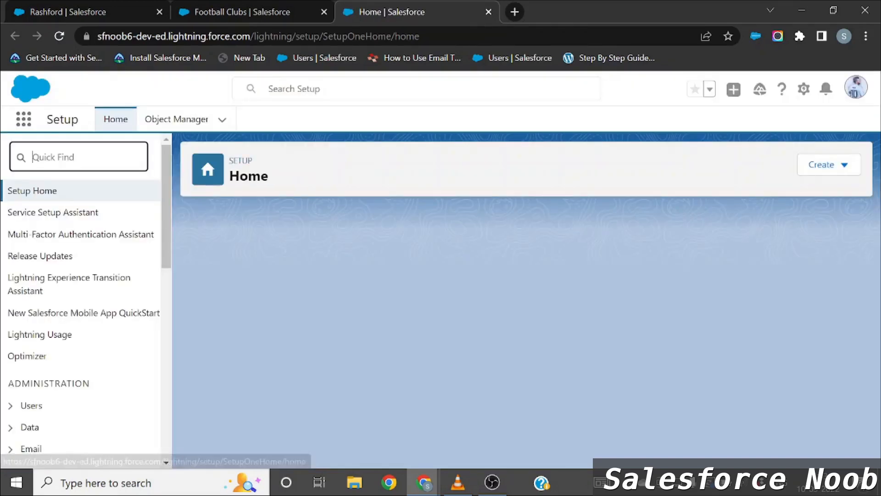
pyautogui.write('tabs')
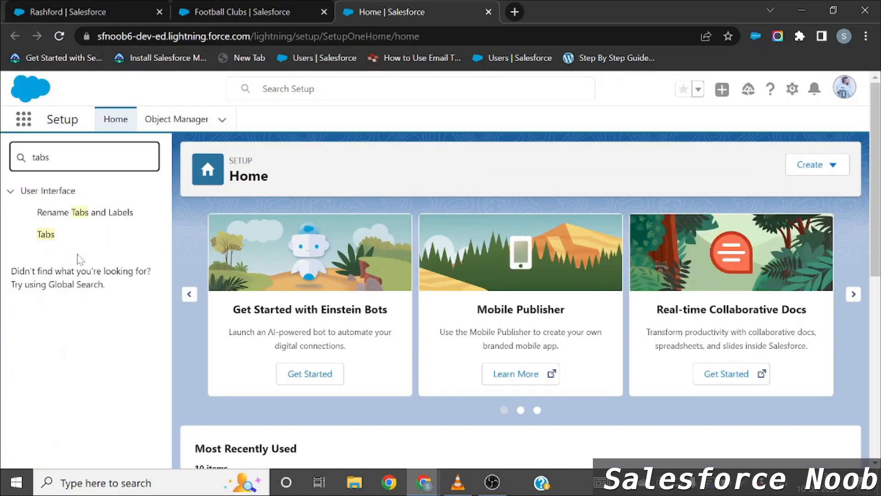
pyautogui.click(44, 236)
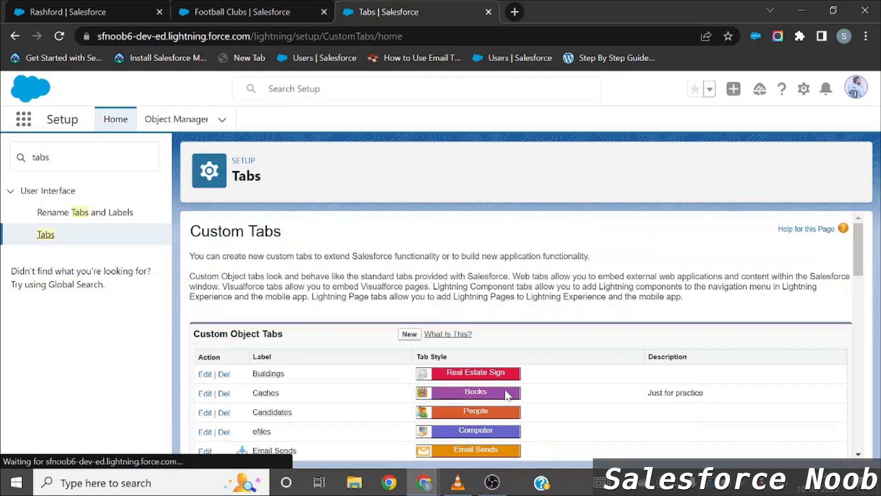
# - Start a new custom object tab and select Football Clubs as its object
pyautogui.scroll(-1, 508, 396)
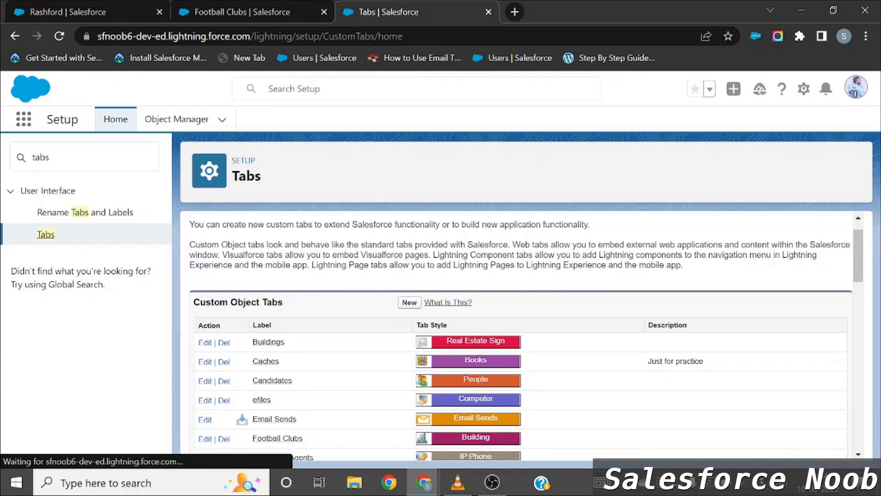
pyautogui.scroll(-8, 403, 333)
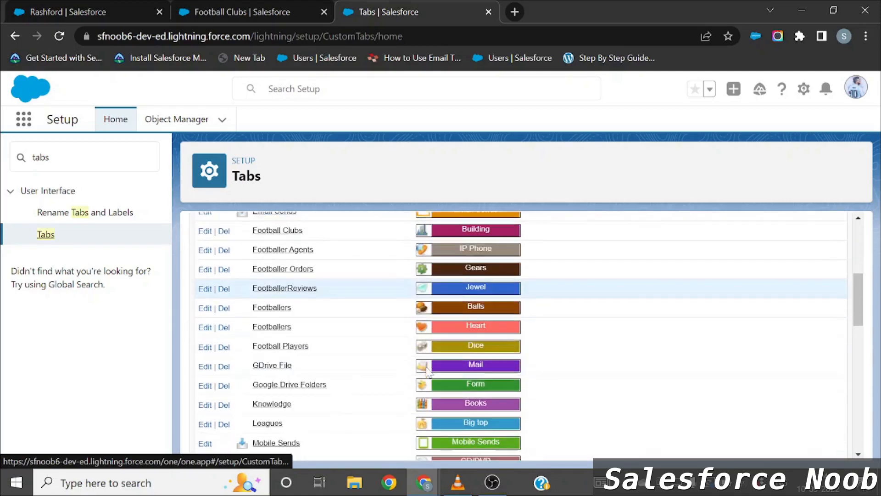
pyautogui.scroll(4, 427, 372)
pyautogui.scroll(4, 428, 372)
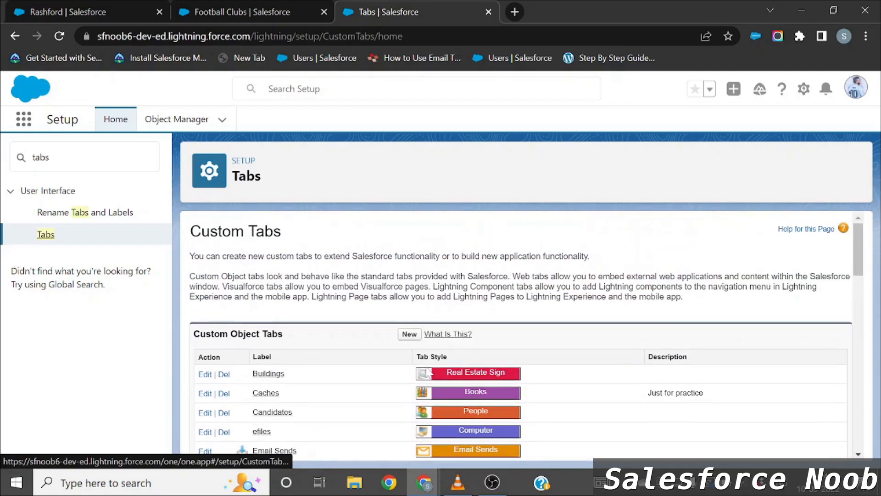
pyautogui.click(408, 334)
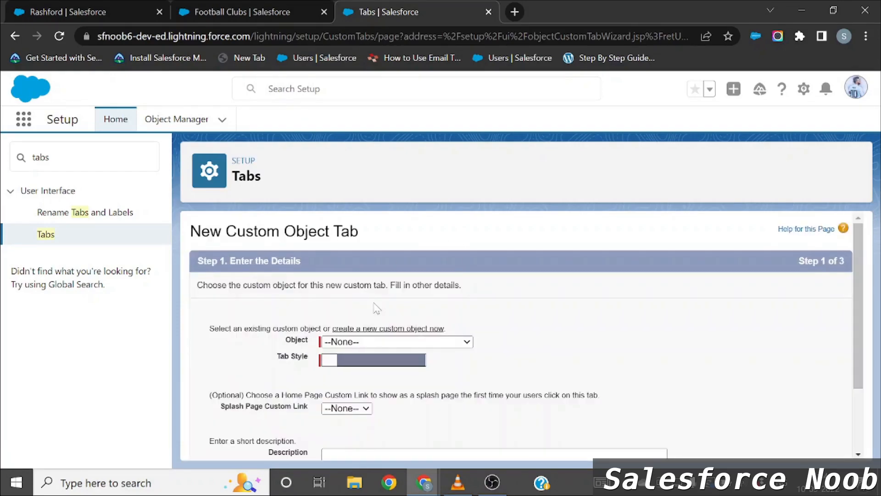
pyautogui.click(436, 342)
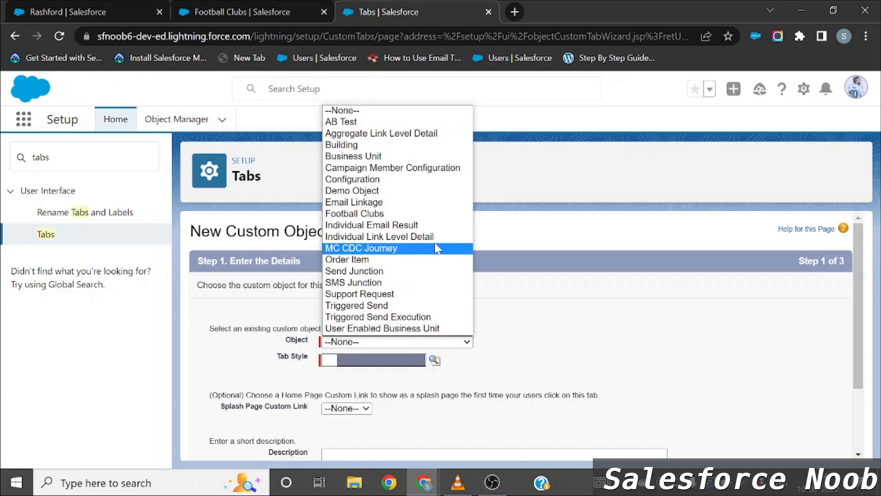
pyautogui.click(385, 215)
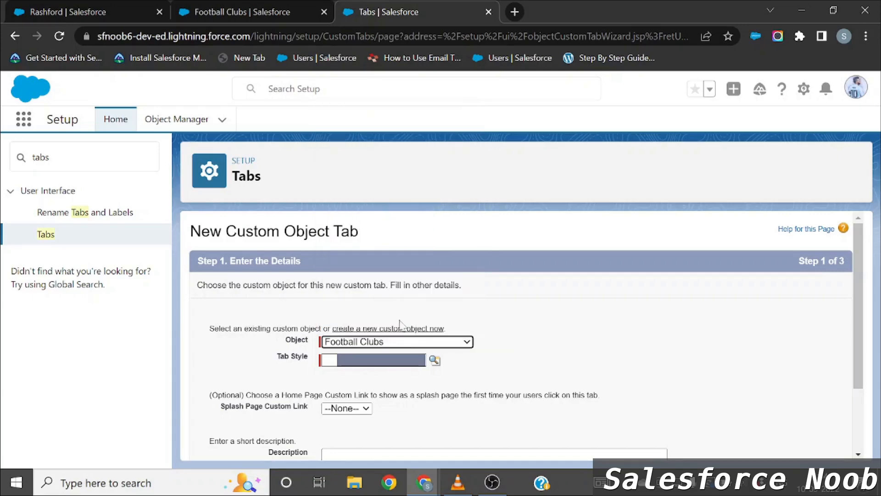
# - Give the new tab the Chip style and accept the Default On visibility for all profiles
pyautogui.click(434, 361)
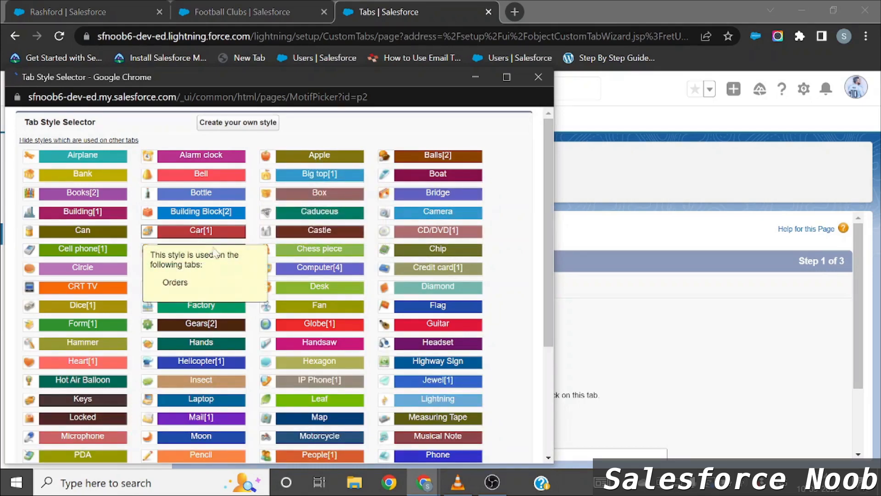
pyautogui.click(417, 253)
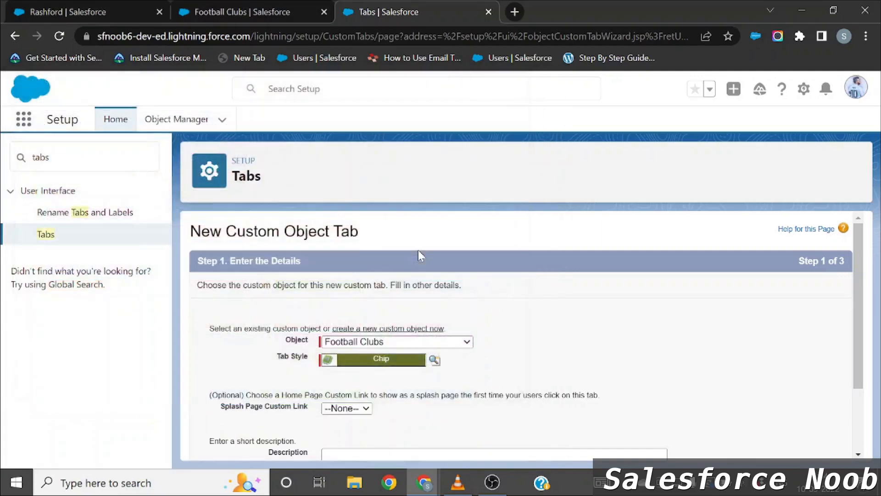
pyautogui.scroll(-2, 485, 322)
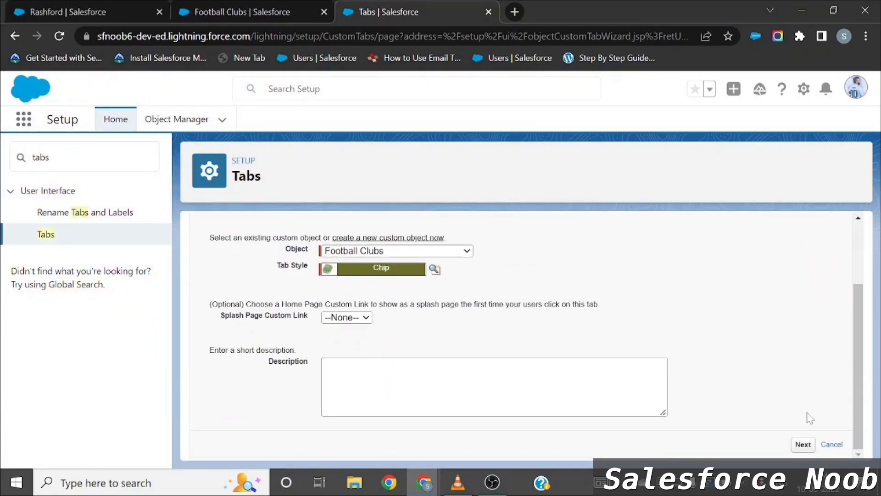
pyautogui.click(804, 444)
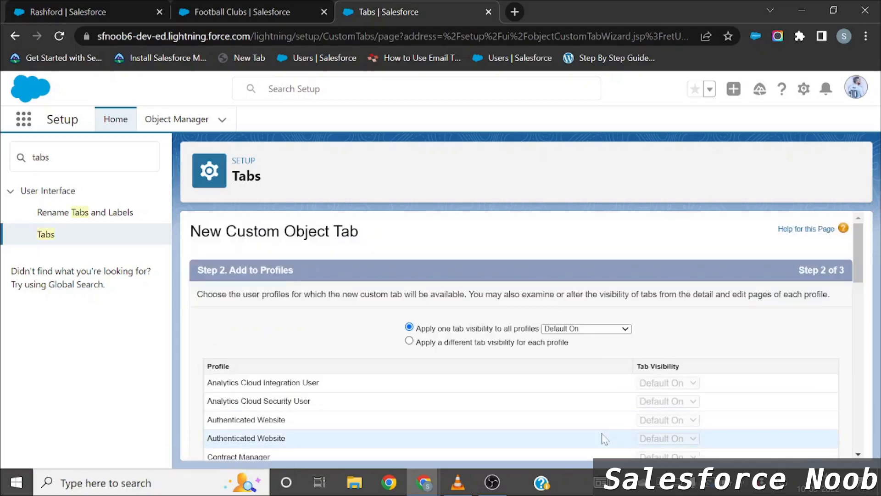
pyautogui.scroll(-12, 602, 437)
pyautogui.click(801, 446)
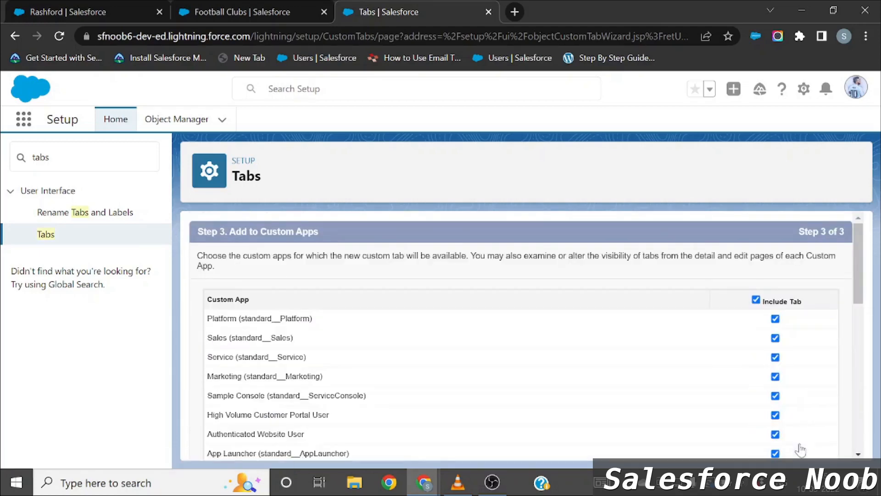
# - Exclude the new tab from all custom apps, keep appending it to users' personal customizations, and save it
pyautogui.scroll(-10, 801, 451)
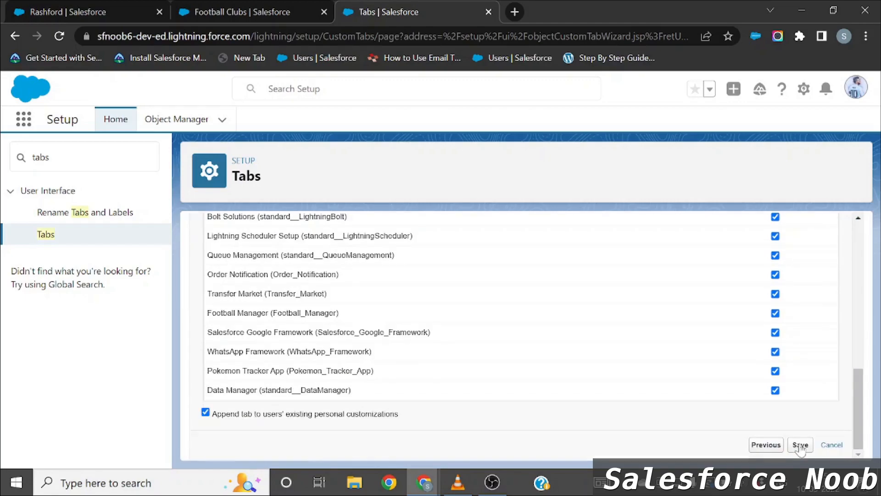
pyautogui.scroll(5, 718, 378)
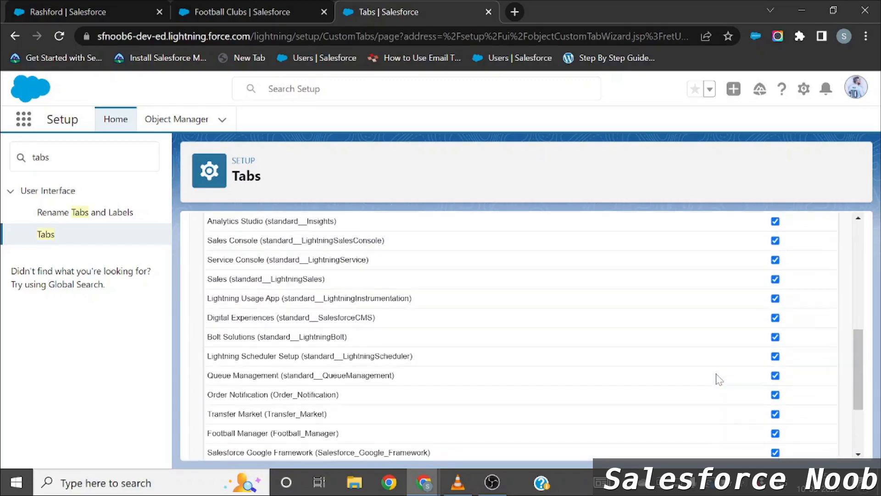
pyautogui.scroll(4, 718, 378)
pyautogui.scroll(-4, 718, 378)
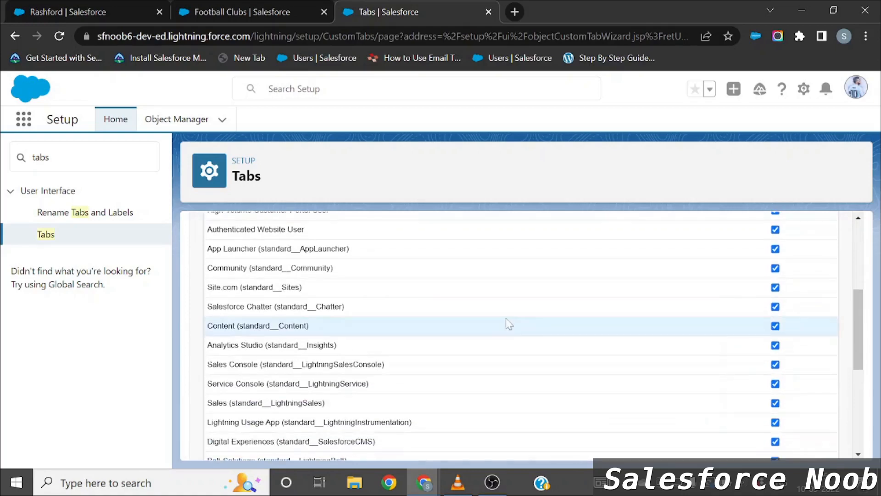
pyautogui.scroll(-4, 338, 324)
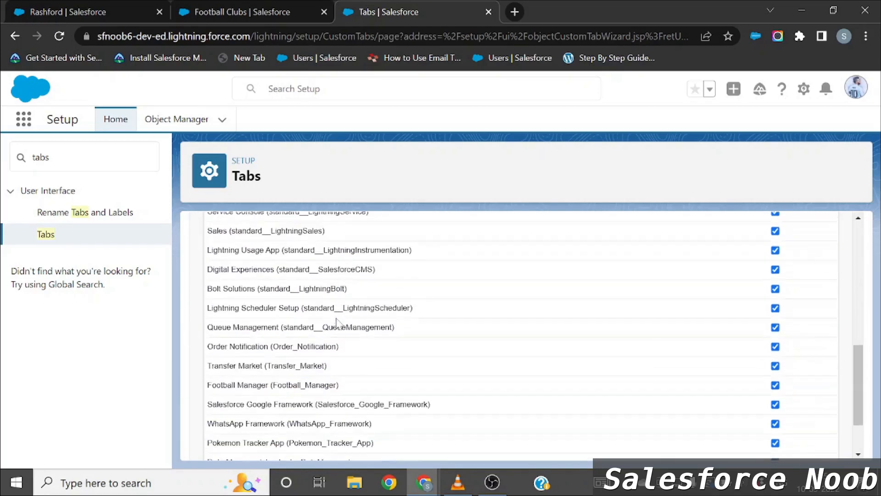
pyautogui.scroll(-2, 521, 336)
pyautogui.scroll(10, 521, 275)
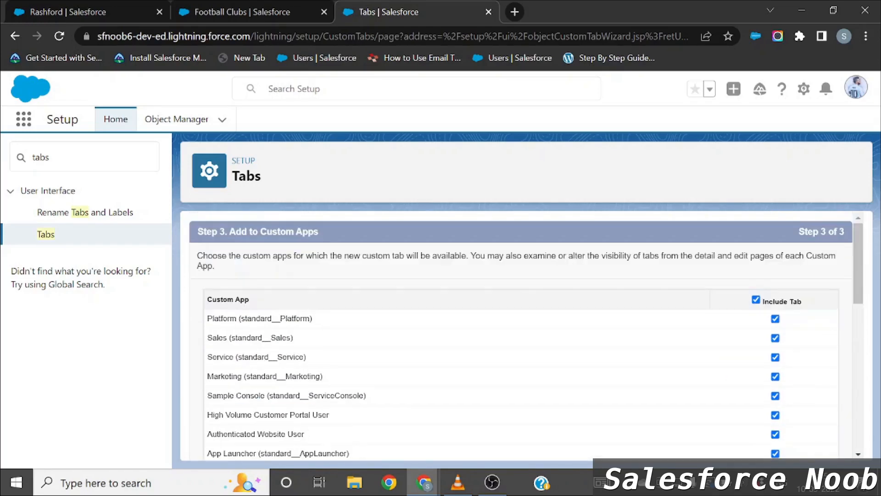
pyautogui.click(756, 300)
pyautogui.scroll(-3, 671, 309)
pyautogui.scroll(-5, 668, 309)
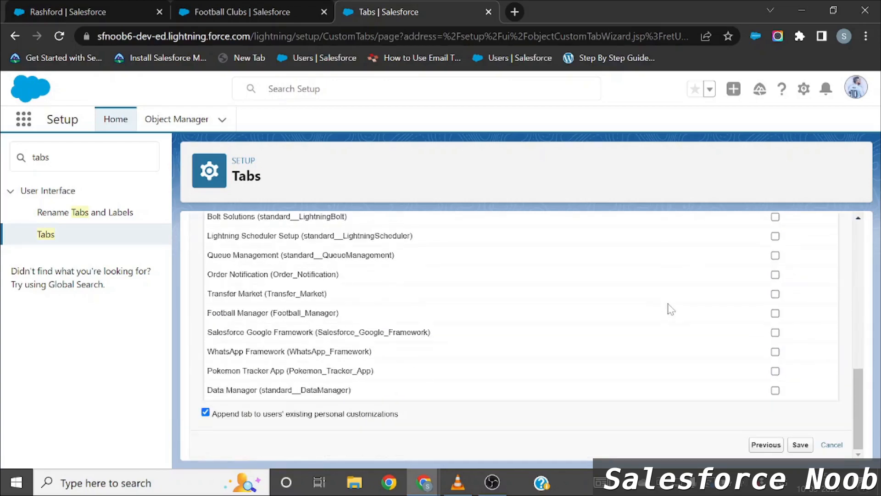
pyautogui.scroll(10, 684, 409)
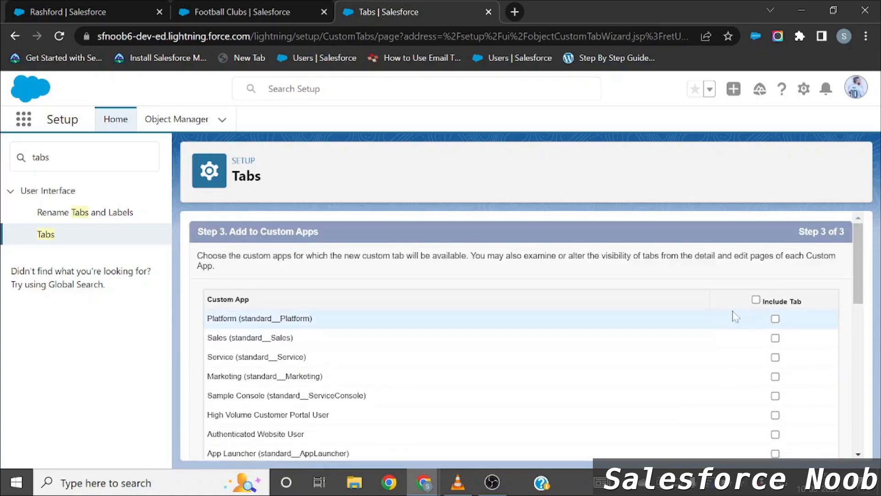
pyautogui.scroll(-10, 727, 317)
pyautogui.click(801, 445)
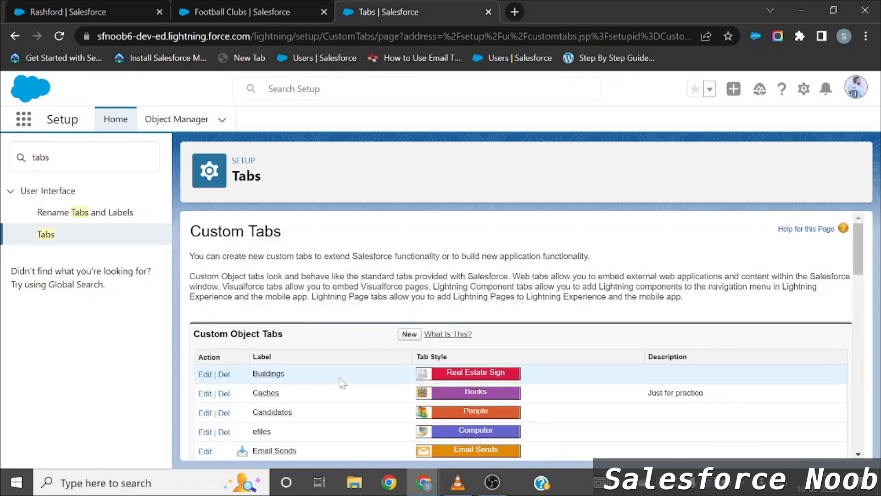
pyautogui.scroll(-4, 339, 380)
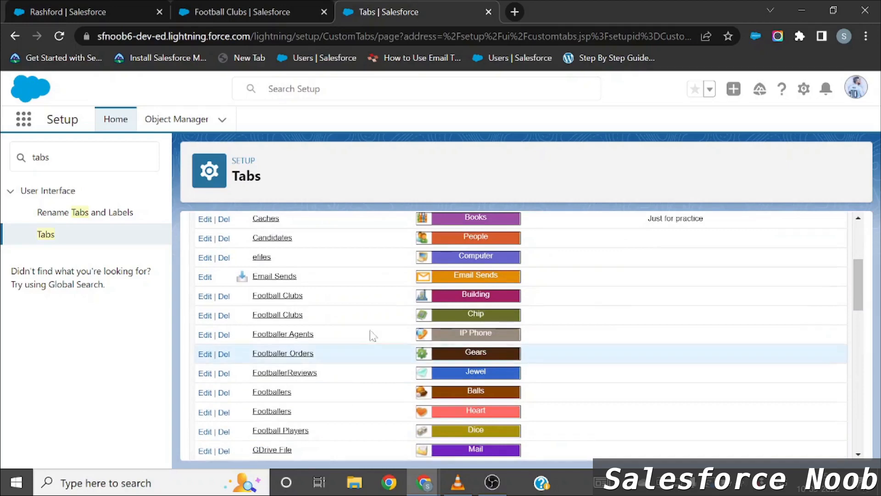
# - Return to the Football Manager app, start adding navigation items, and search all available items for "foo"
pyautogui.click(247, 9)
pyautogui.click(93, 5)
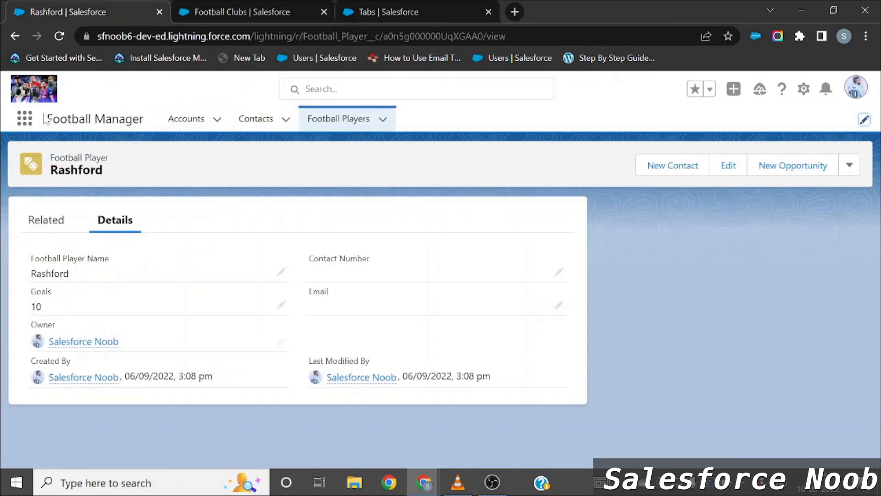
pyautogui.click(865, 120)
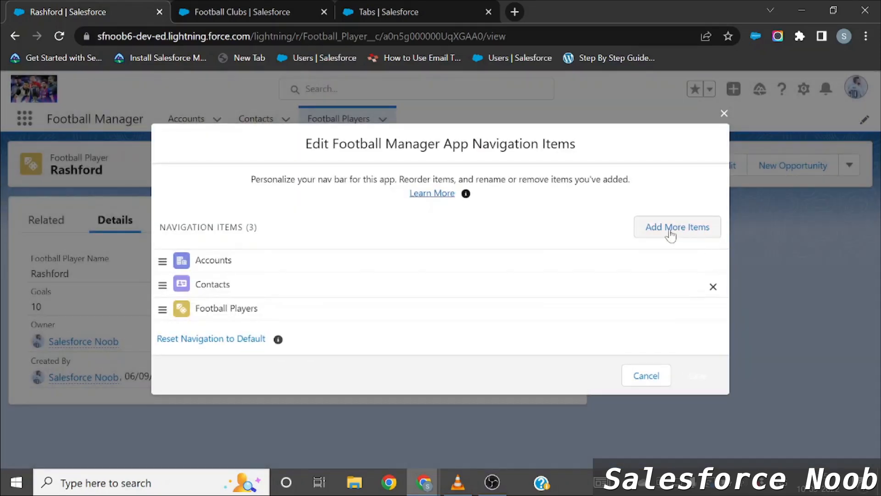
pyautogui.click(667, 234)
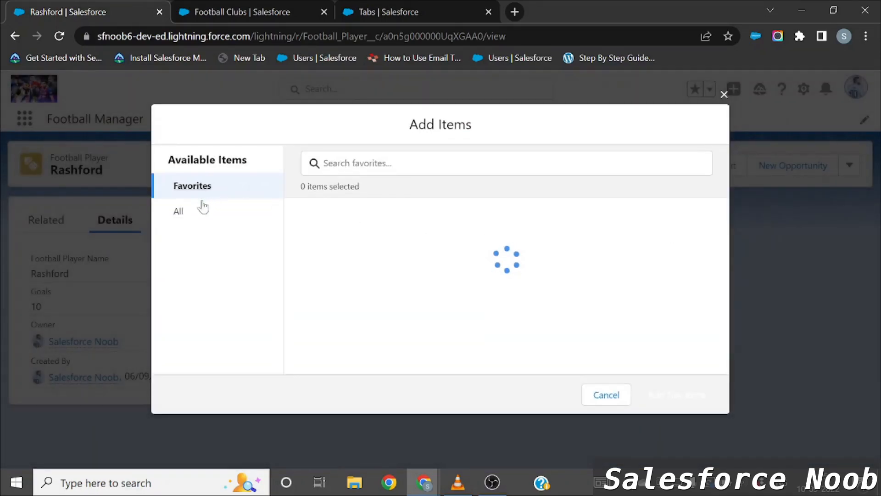
pyautogui.click(178, 222)
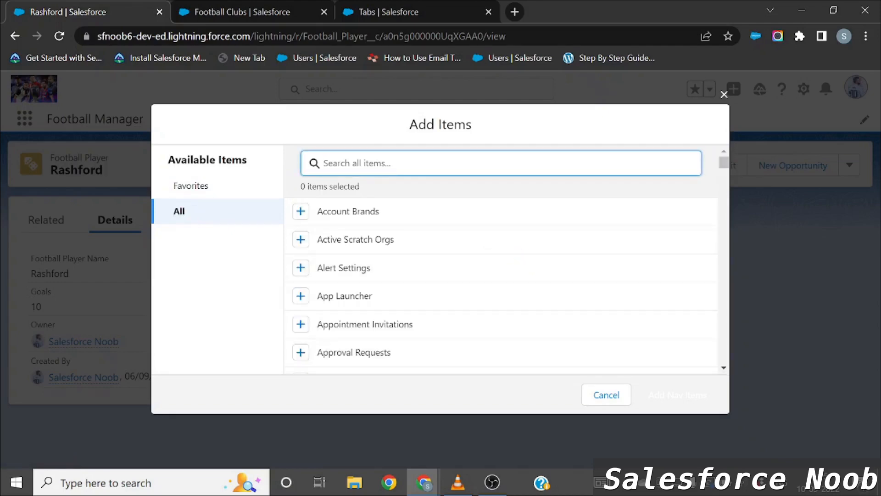
pyautogui.write('foo')
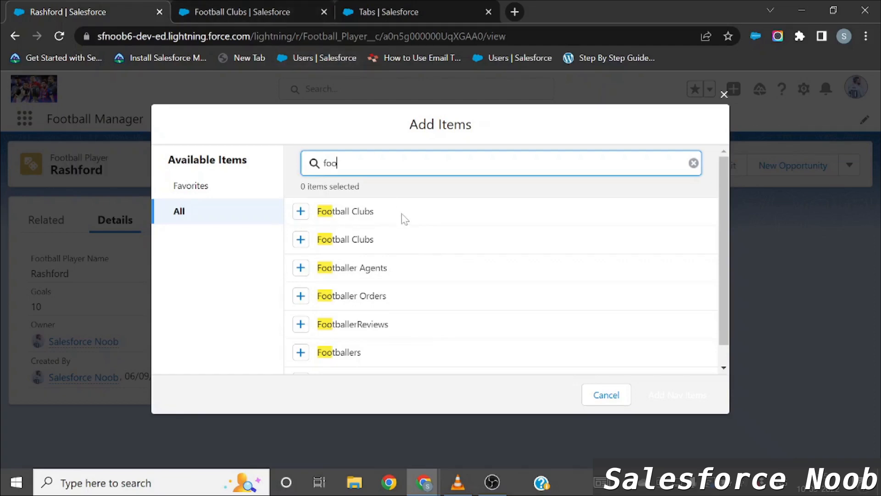
# - Add the first Football Clubs item to the app's navigation, save the changes, and open the Football Clubs list
pyautogui.click(301, 211)
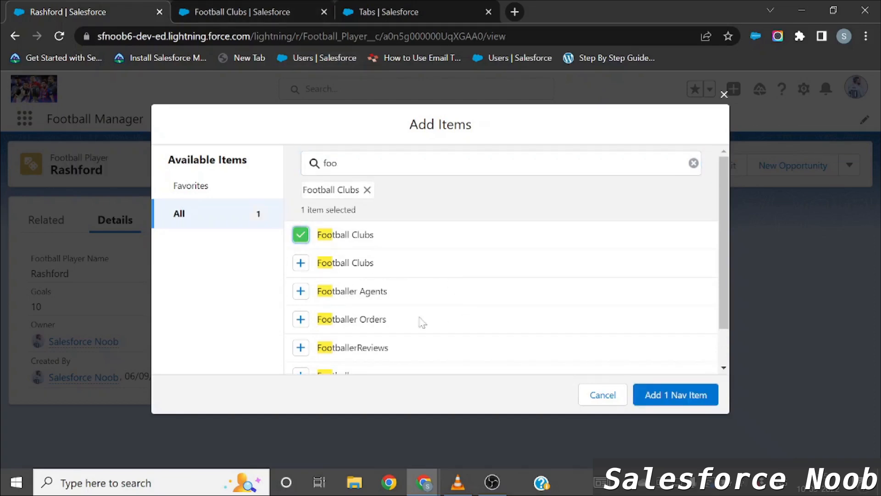
pyautogui.click(663, 393)
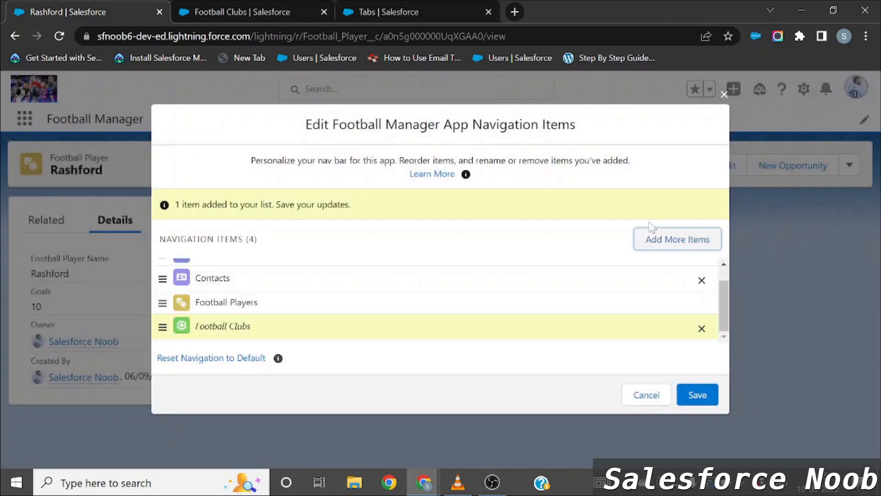
pyautogui.click(696, 394)
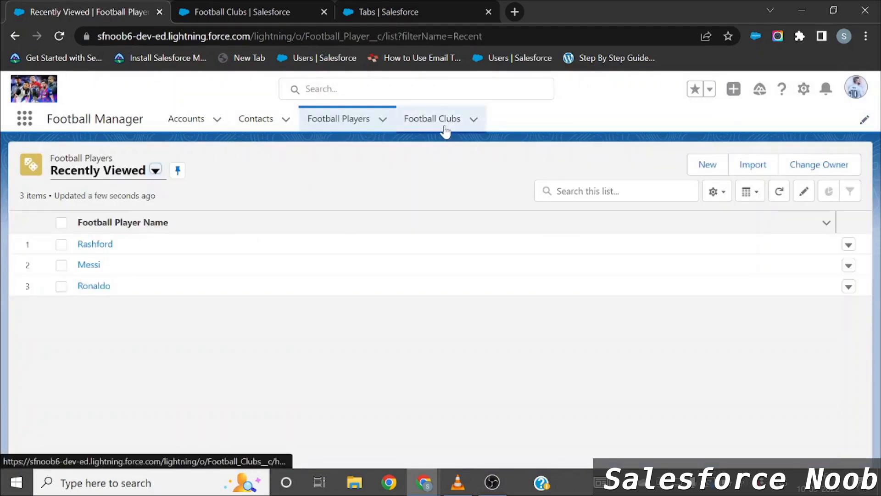
pyautogui.click(445, 131)
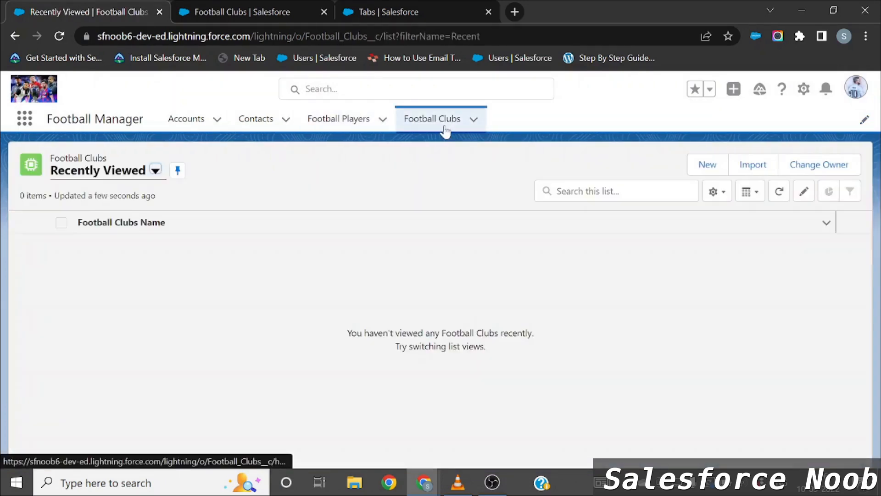
# - Show the All list view of Football Clubs, and create and save a Manchester Utd record with England as its country
pyautogui.click(84, 173)
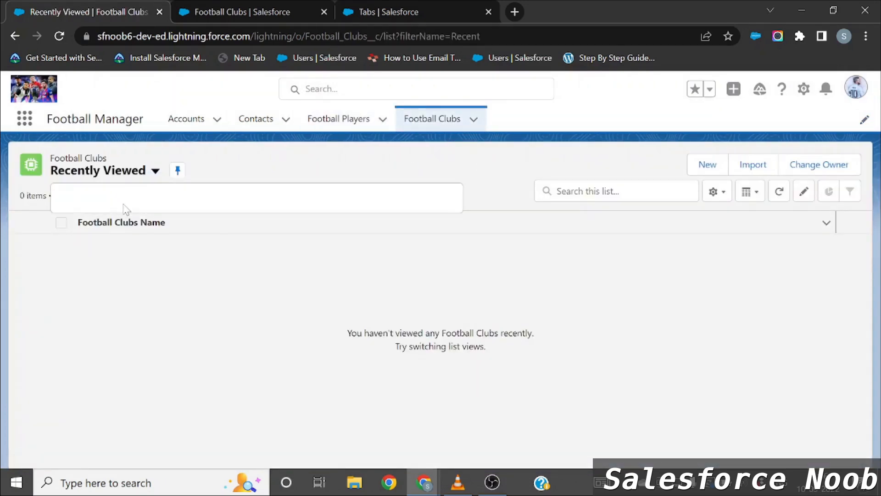
pyautogui.click(83, 222)
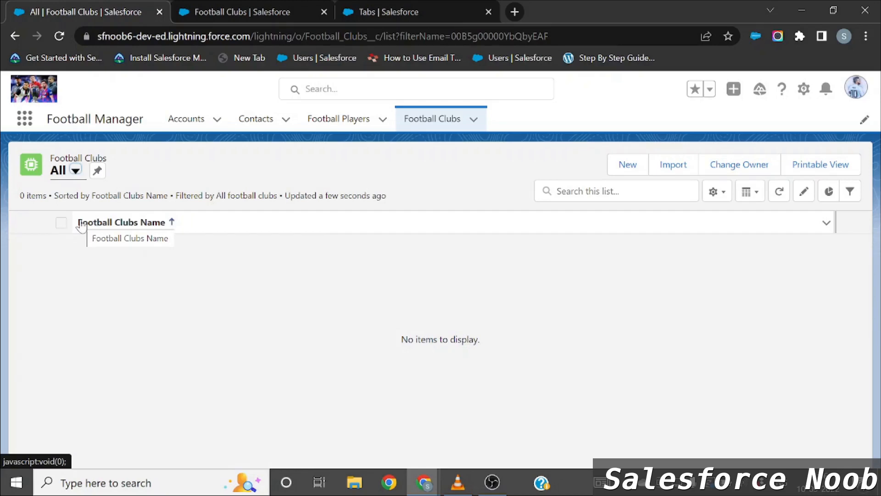
pyautogui.click(628, 167)
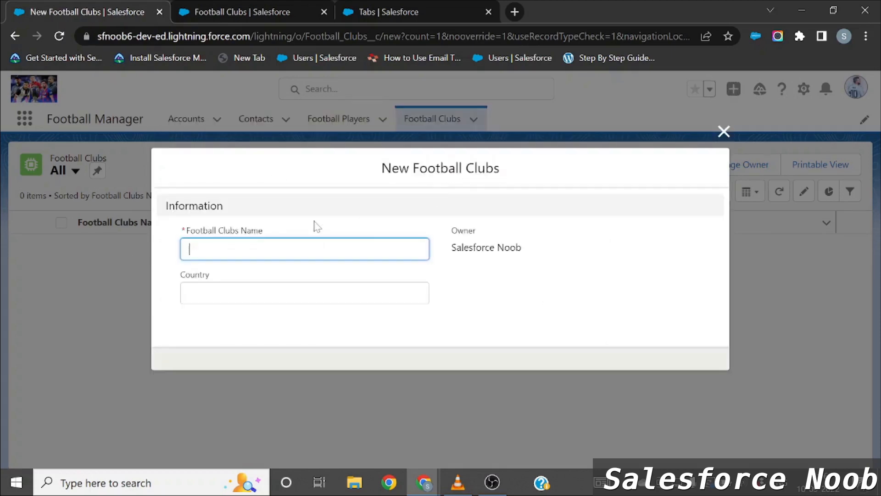
pyautogui.click(304, 249)
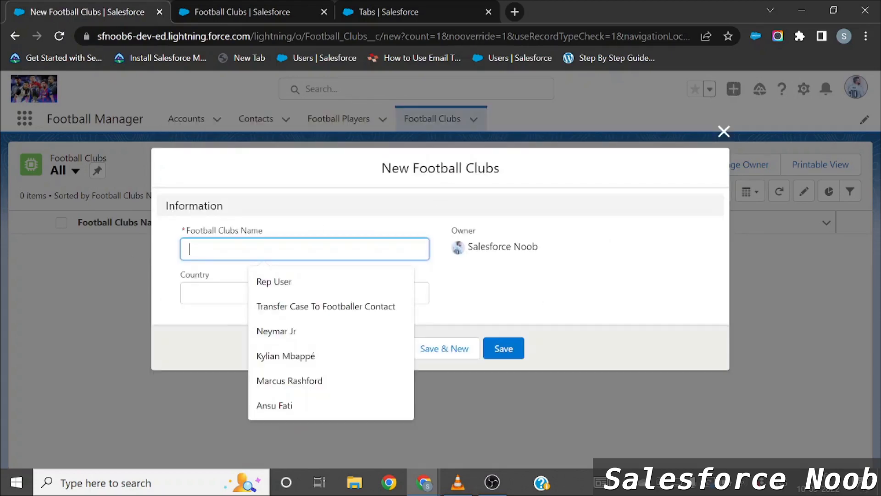
pyautogui.write('Manchester Utd')
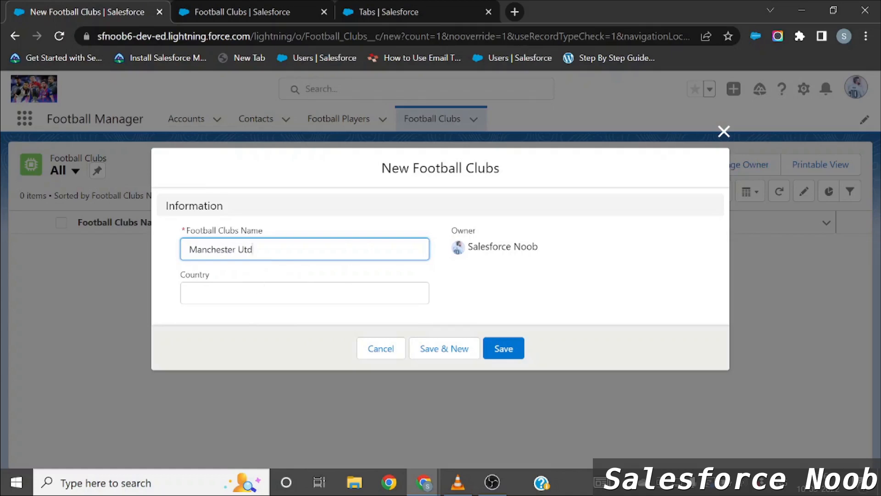
pyautogui.press('Tab')
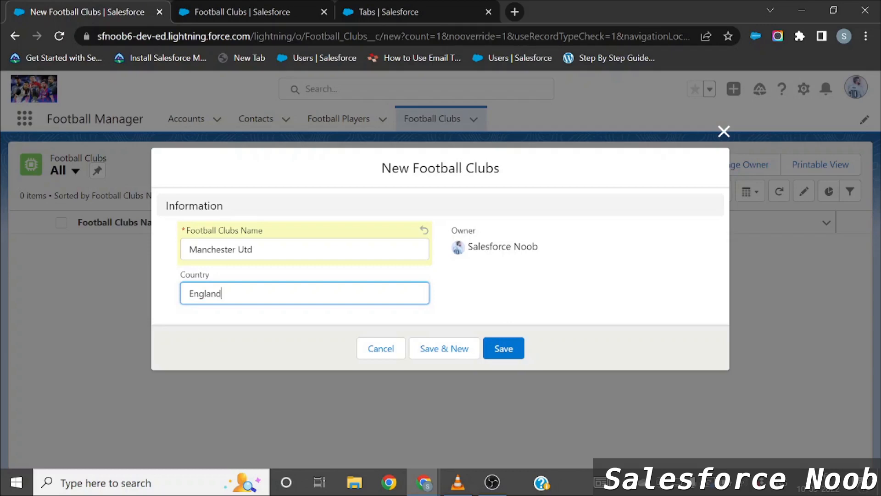
pyautogui.click(511, 352)
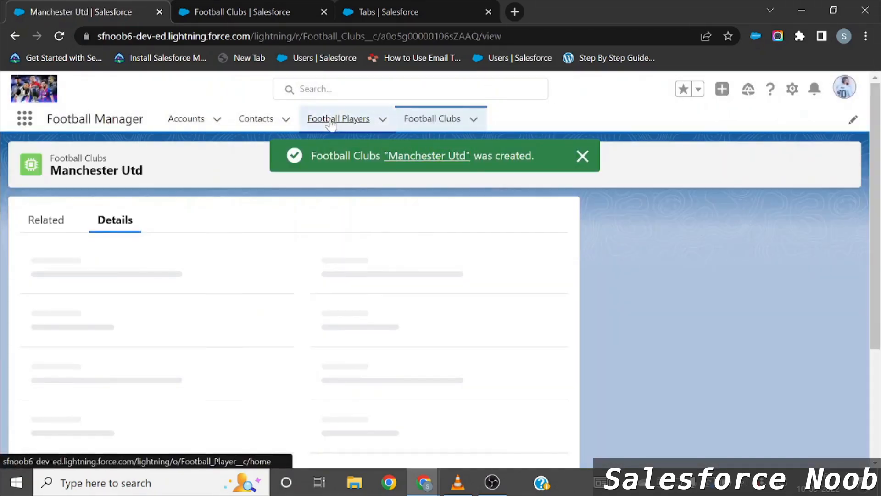
# - Open the Rashford football player record and go to its object's settings in Setup
pyautogui.click(331, 121)
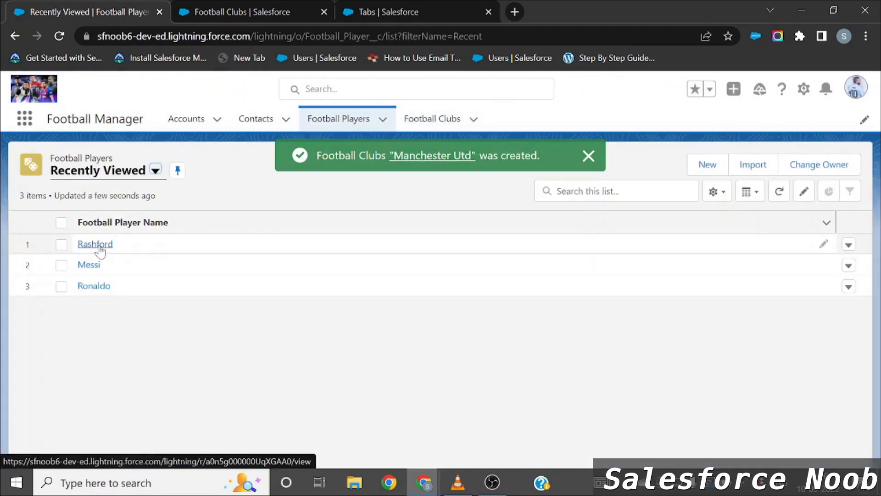
pyautogui.click(95, 244)
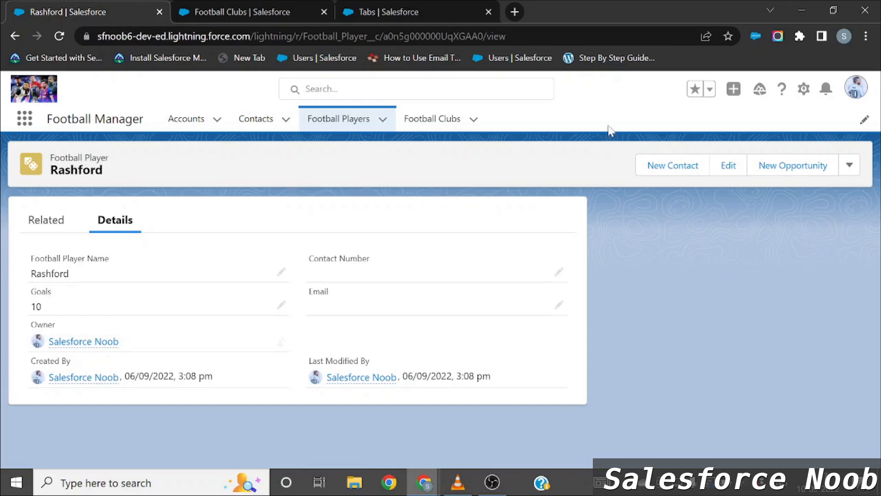
pyautogui.click(804, 91)
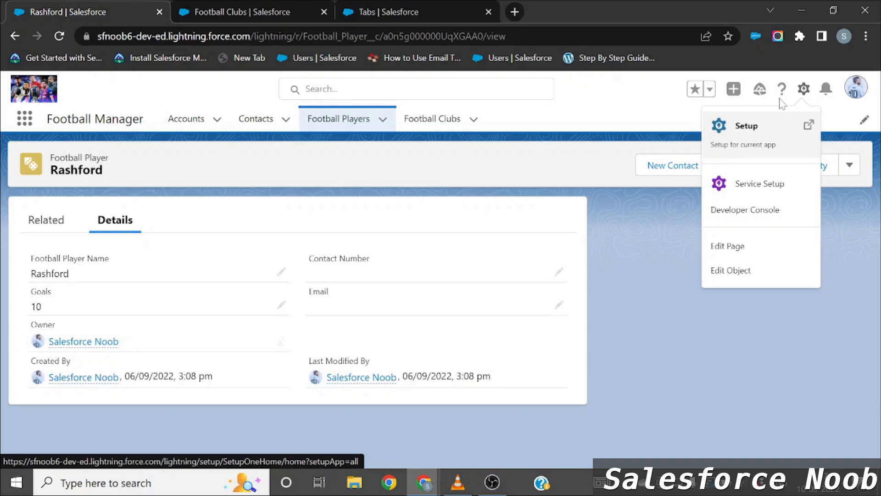
pyautogui.click(804, 88)
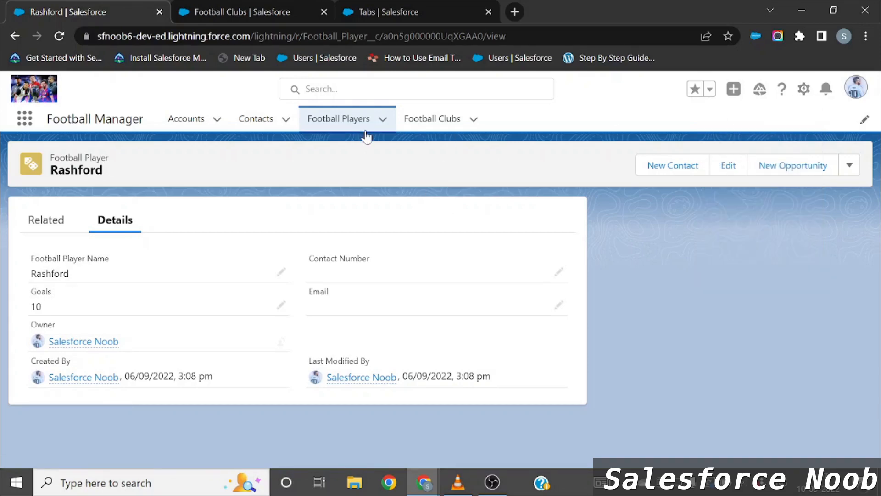
pyautogui.click(804, 90)
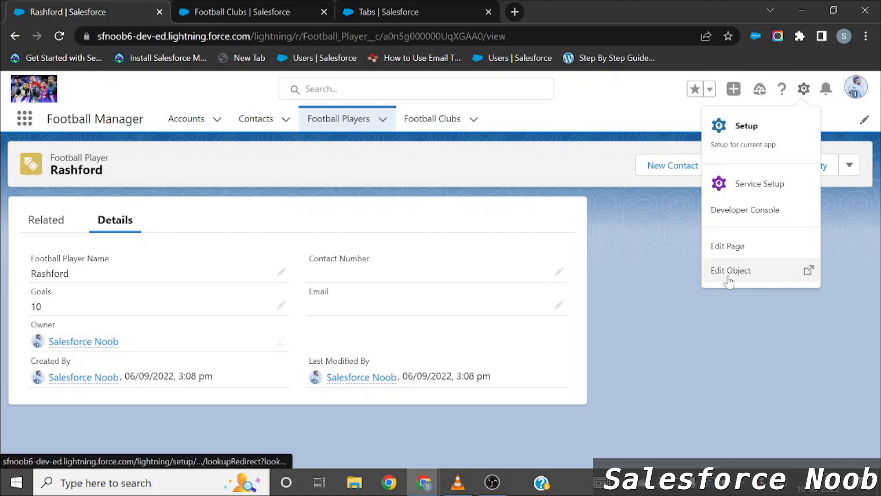
pyautogui.click(760, 276)
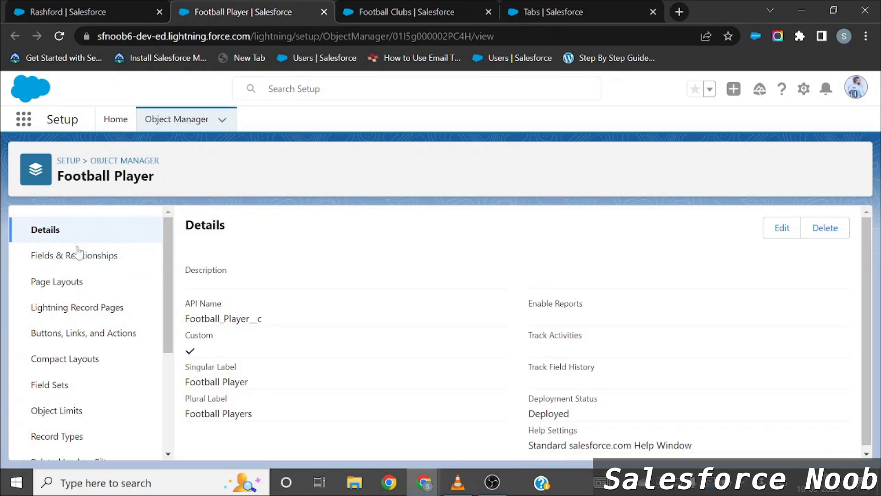
# - Start a new custom field on the Football Player object with the Lookup Relationship data type
pyautogui.click(100, 258)
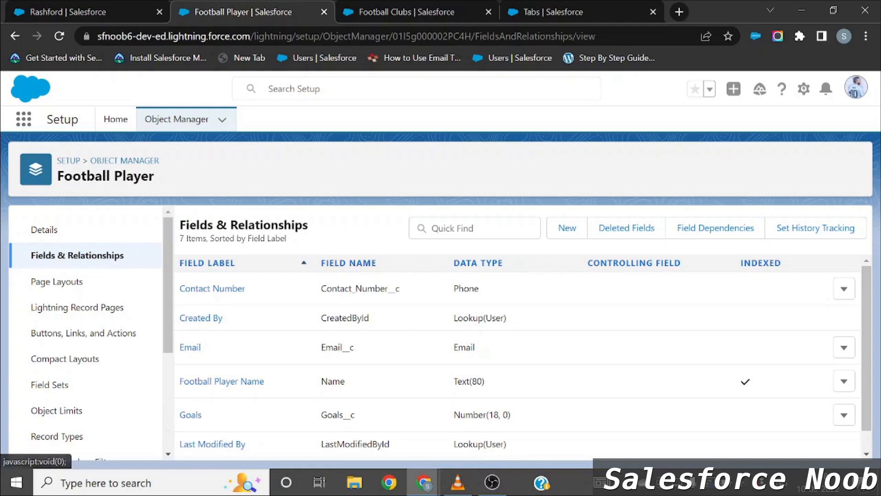
pyautogui.click(566, 229)
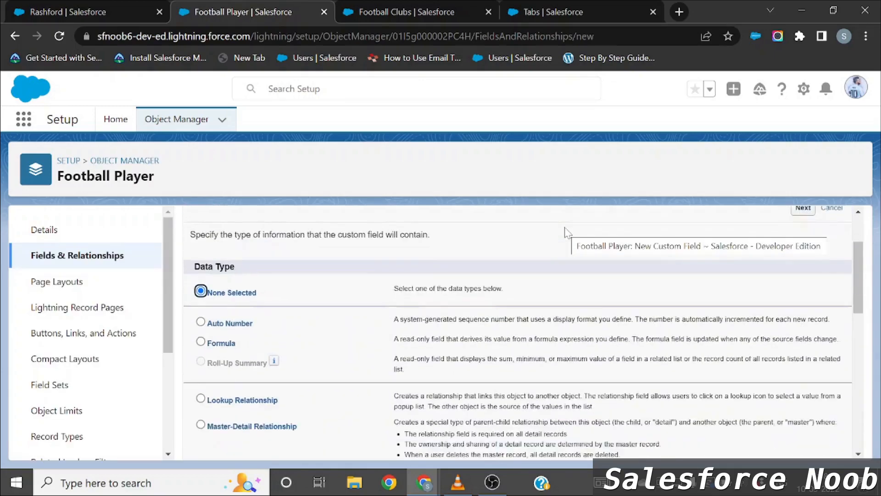
pyautogui.scroll(-3, 440, 289)
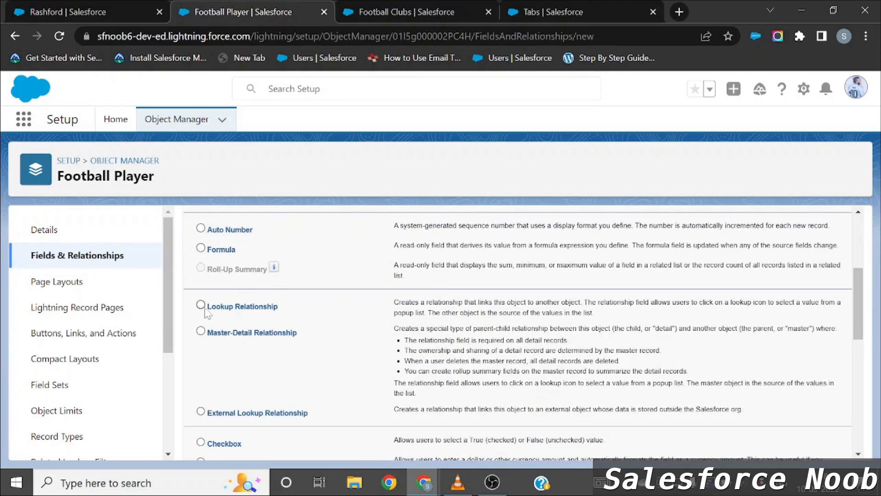
pyautogui.click(201, 306)
pyautogui.scroll(-10, 201, 307)
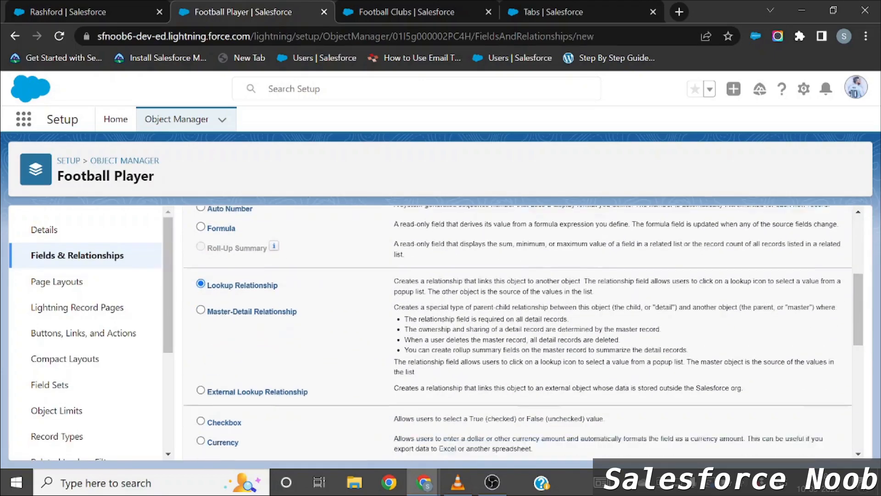
pyautogui.click(806, 444)
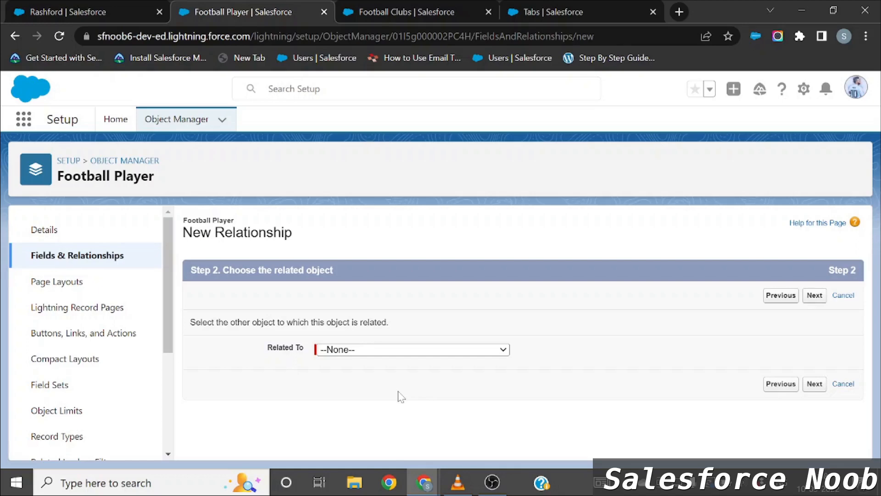
# - Relate the lookup field to the Football Clubs object and proceed to its label and name settings
pyautogui.click(406, 352)
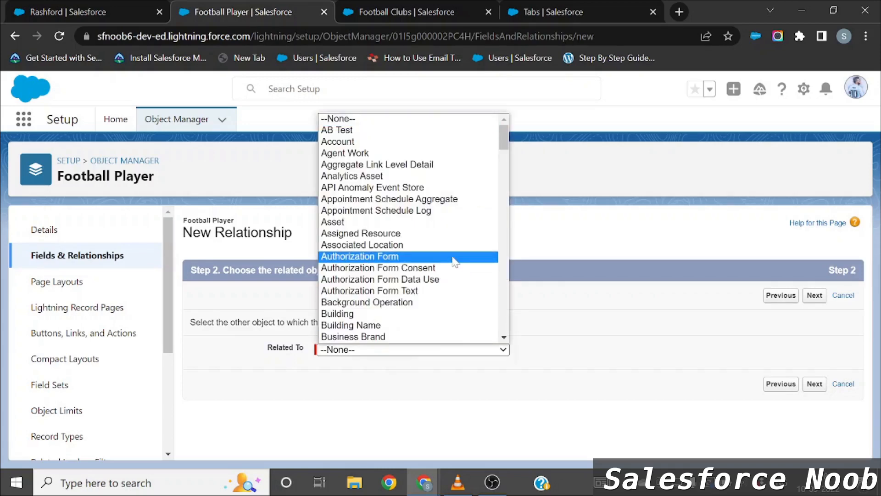
pyautogui.scroll(-6, 453, 265)
pyautogui.scroll(-10, 455, 261)
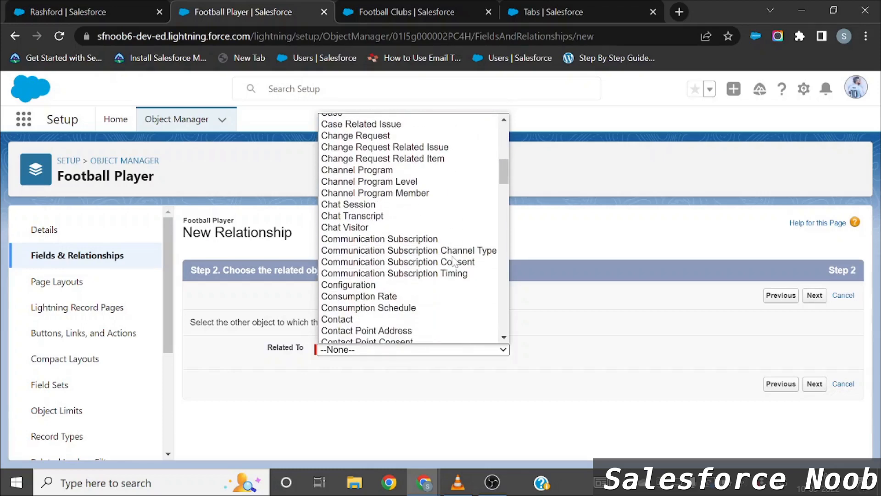
pyautogui.scroll(-1, 455, 261)
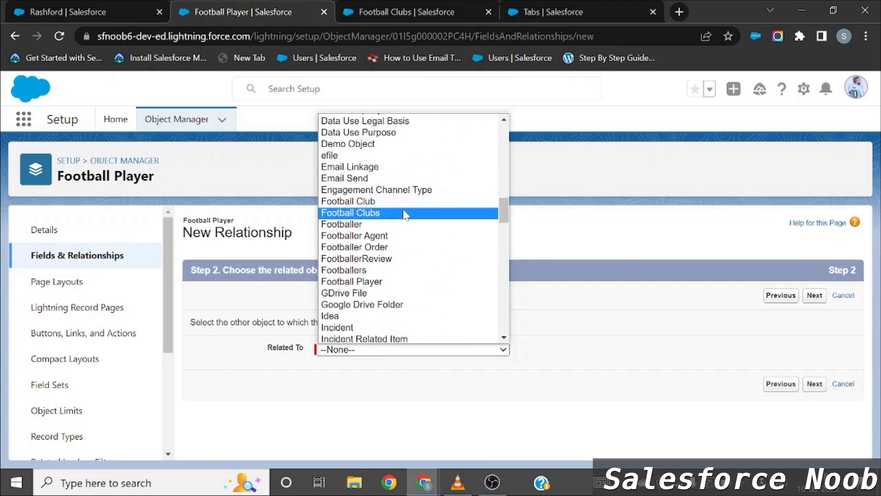
pyautogui.click(383, 214)
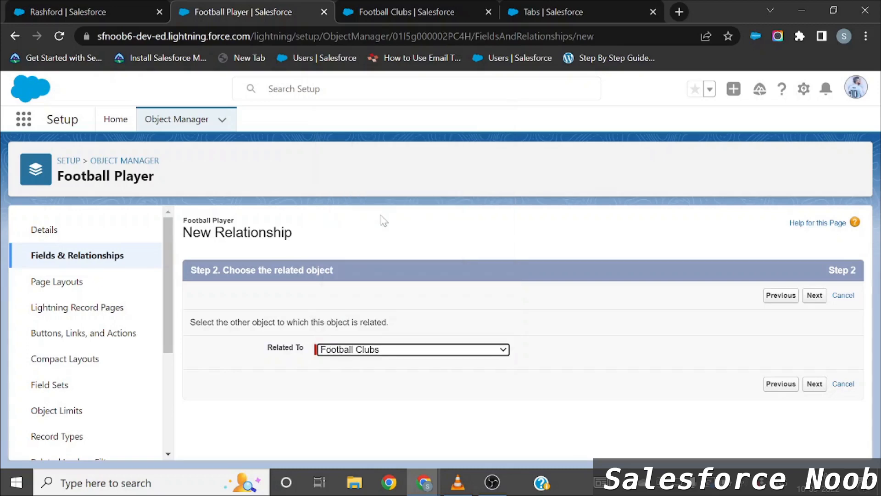
pyautogui.click(821, 305)
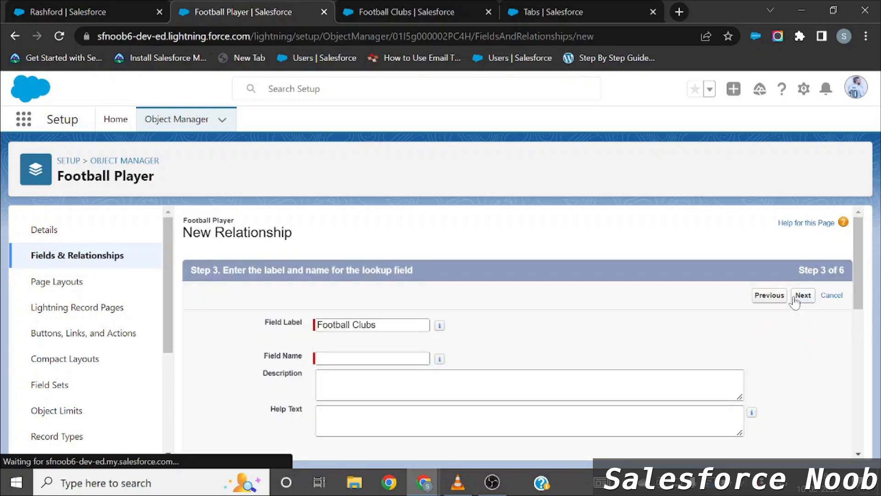
# - Keep the Football Clubs label, set the field name to Football_Clubs, and accept the default child relationship and deletion options
pyautogui.click(367, 358)
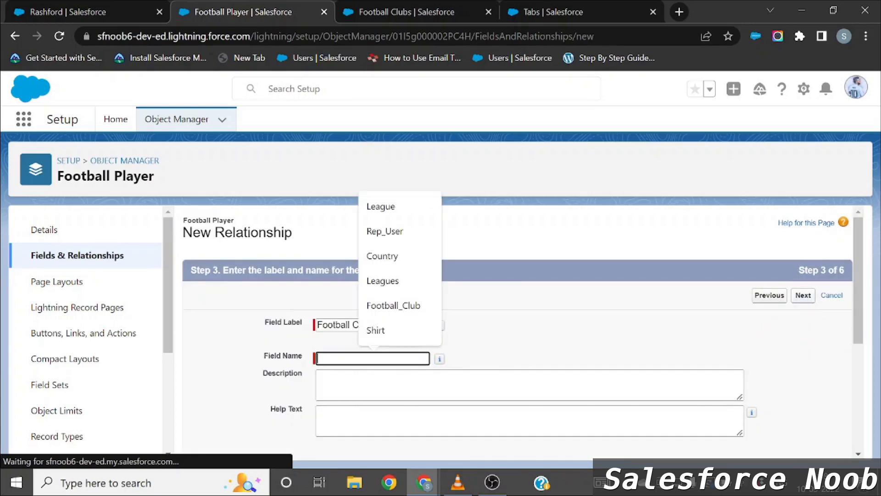
pyautogui.click(301, 342)
pyautogui.click(385, 325)
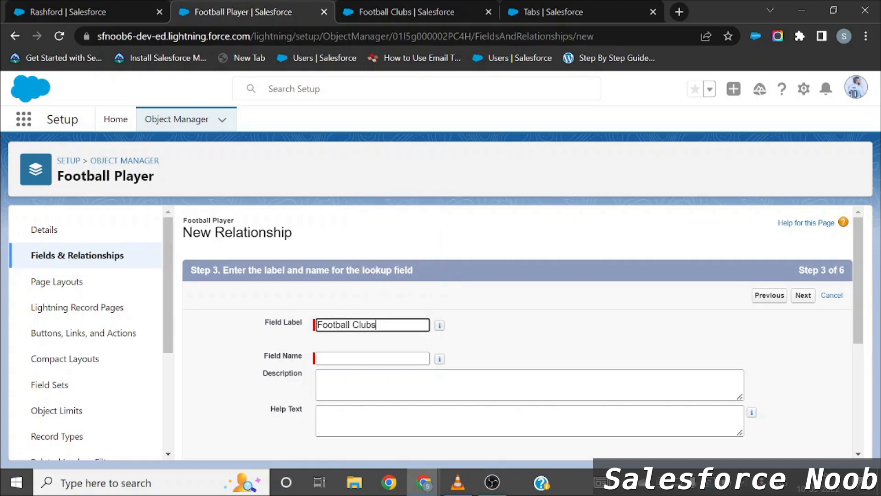
pyautogui.doubleClick(385, 325)
pyautogui.click(384, 325)
pyautogui.hotkey('ctrl', 'a')
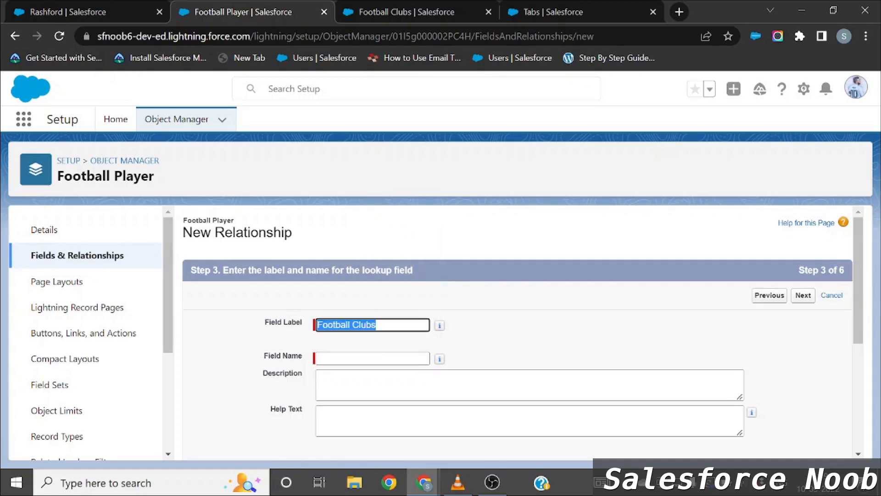
pyautogui.click(357, 358)
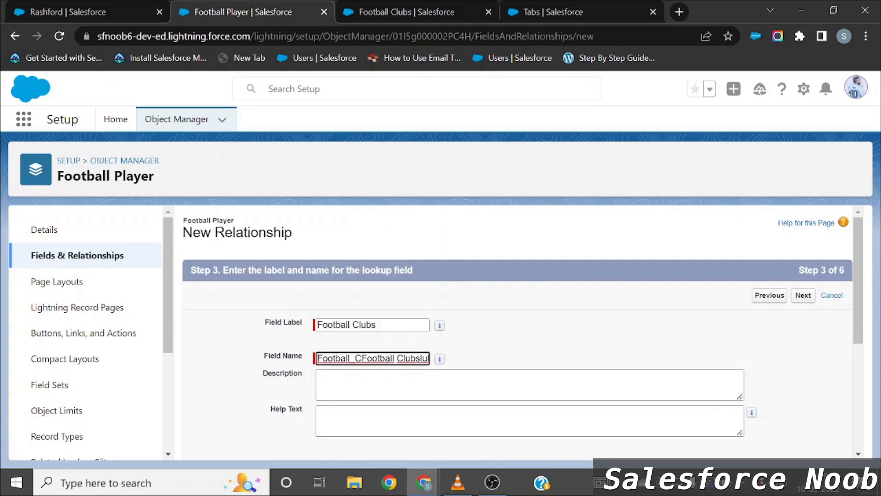
pyautogui.scroll(-2, 610, 335)
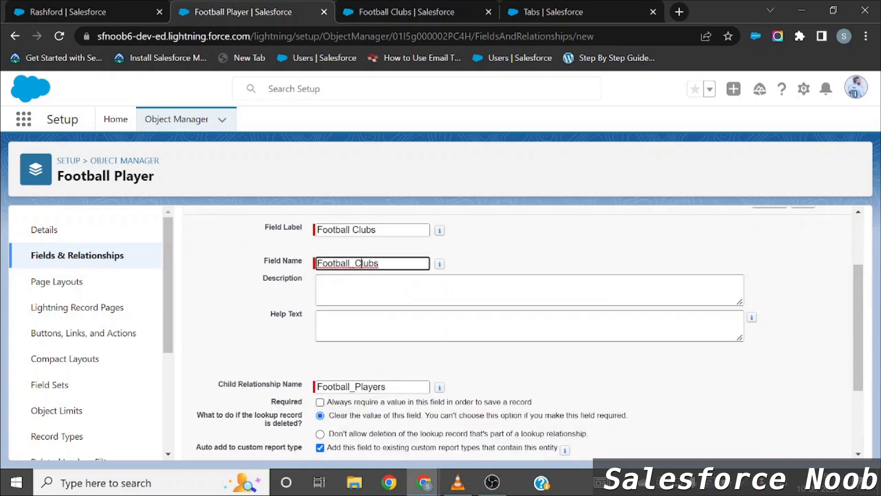
pyautogui.click(610, 334)
pyautogui.scroll(-2, 811, 320)
pyautogui.scroll(5, 811, 320)
pyautogui.click(803, 295)
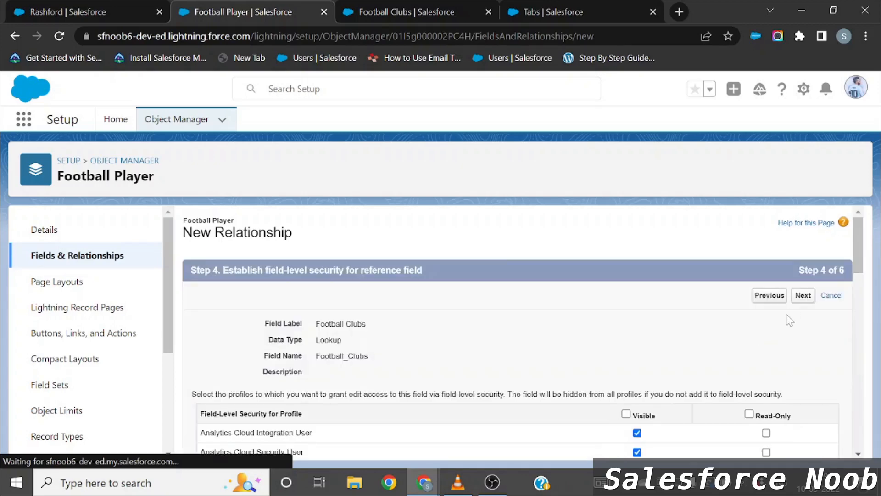
# - Review the profile visibility settings for the Football Clubs lookup field and accept the default field-level security
pyautogui.scroll(-6, 731, 335)
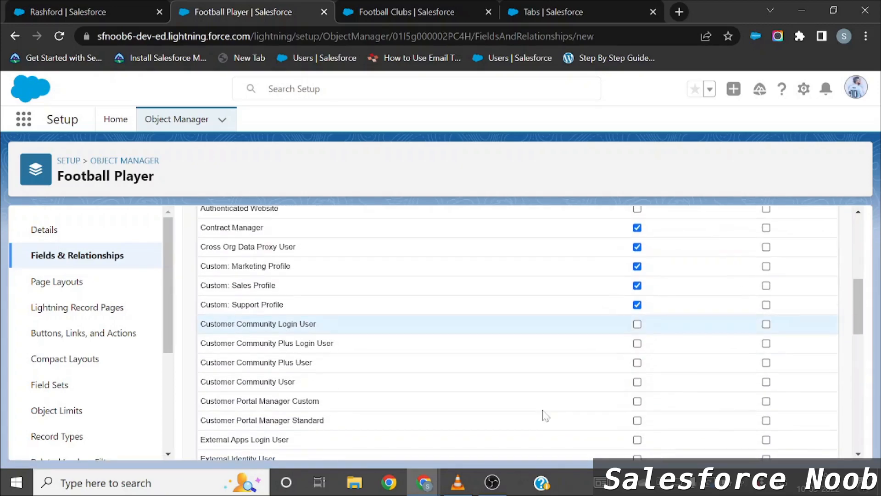
pyautogui.scroll(-5, 615, 340)
pyautogui.scroll(3, 626, 317)
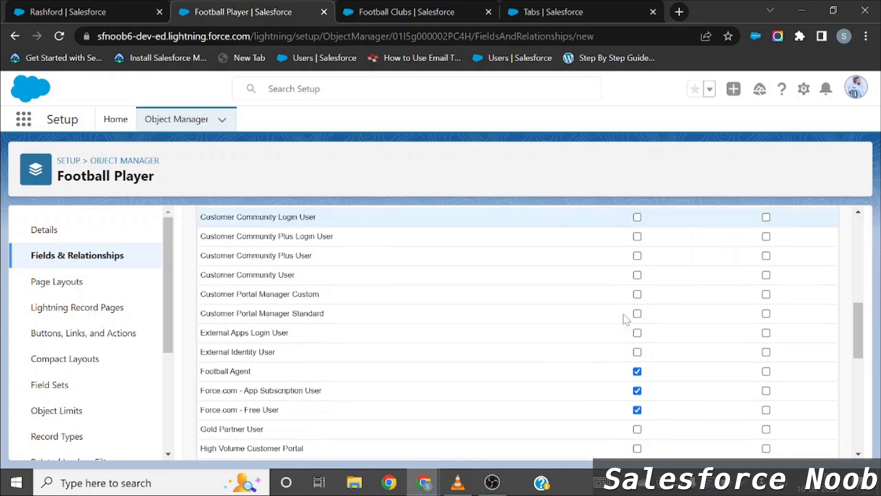
pyautogui.scroll(8, 627, 320)
pyautogui.scroll(-1, 624, 319)
pyautogui.scroll(1, 623, 318)
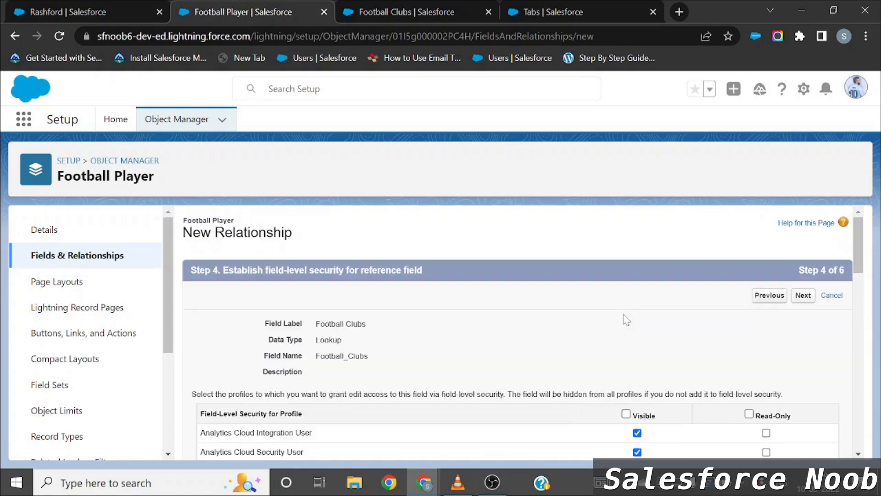
pyautogui.click(810, 303)
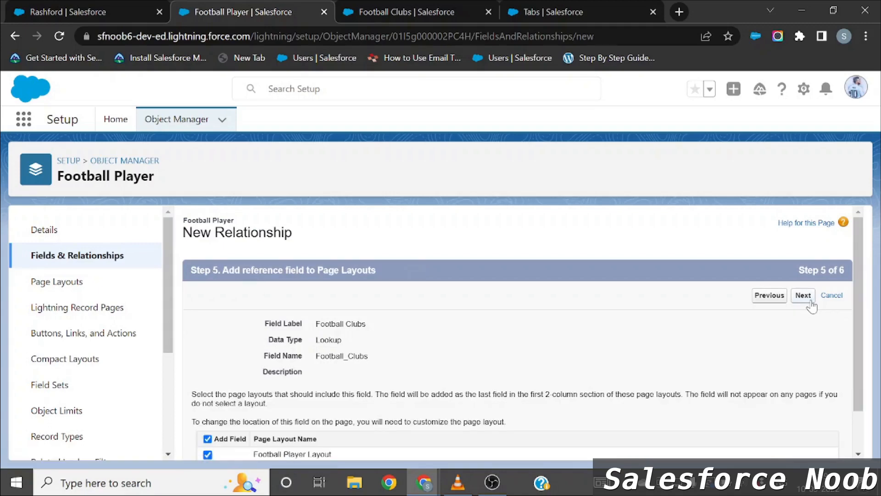
# - Keep the field on the Football Player Layout and the Football Players related list on the Football Clubs Layout, and save the field
pyautogui.click(809, 302)
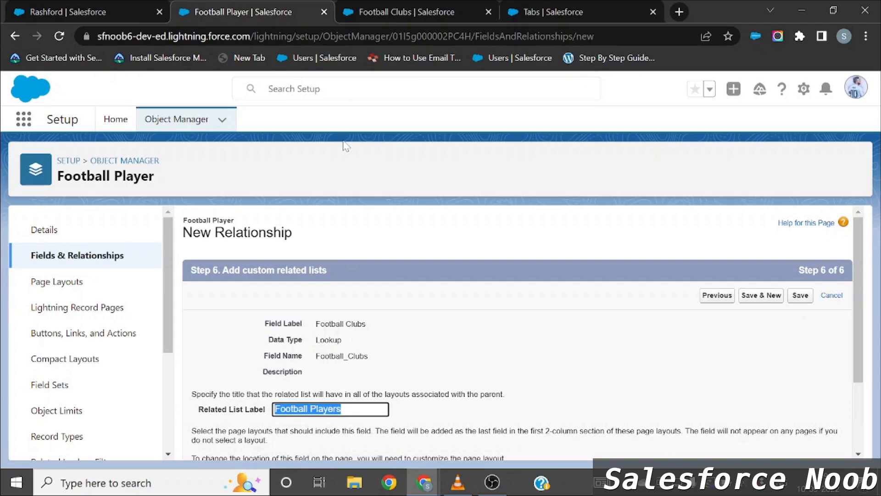
pyautogui.scroll(-2, 365, 354)
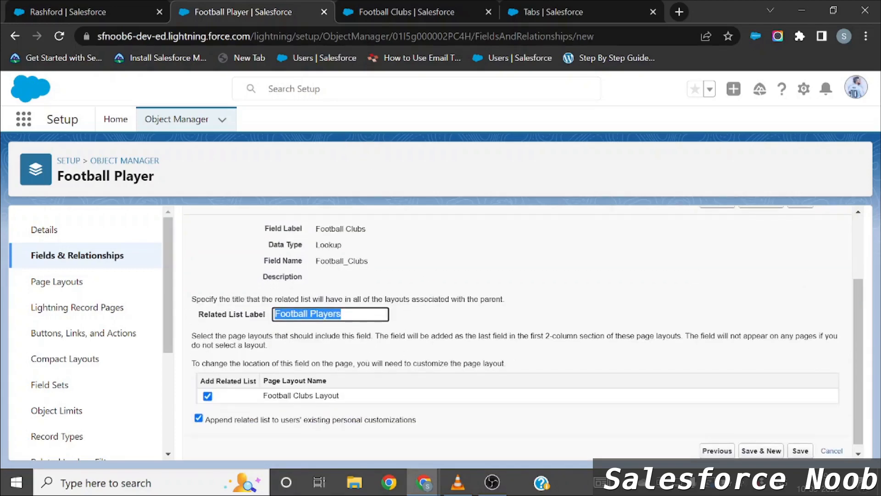
pyautogui.scroll(2, 425, 335)
pyautogui.click(800, 299)
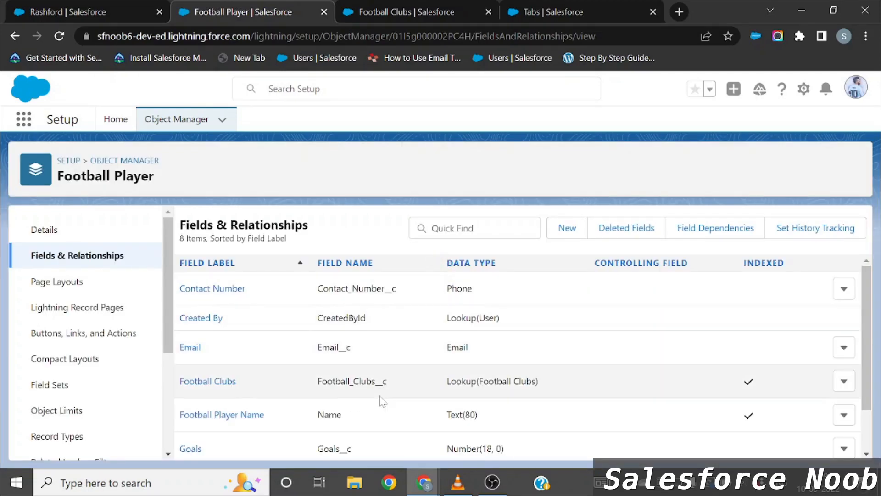
# - Examine the Football Clubs entry's field name and lookup data type in the Football Player field list
pyautogui.scroll(-2, 381, 400)
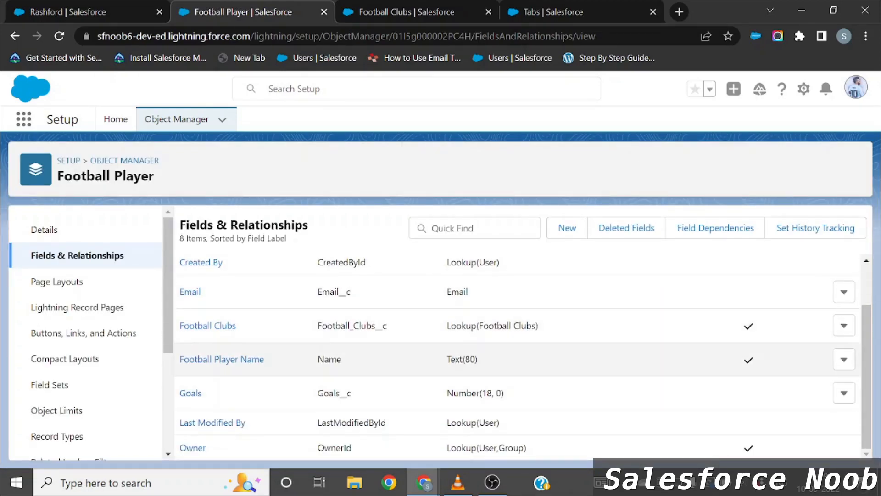
pyautogui.scroll(2, 381, 400)
pyautogui.scroll(-2, 381, 400)
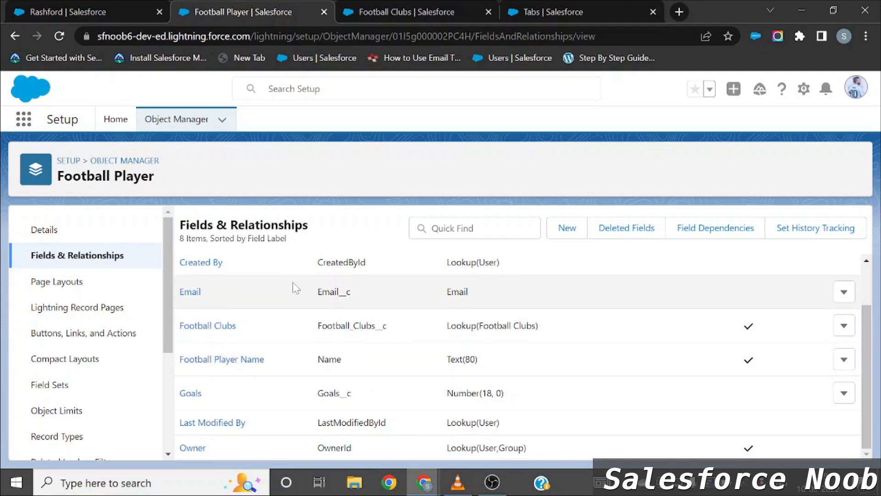
pyautogui.doubleClick(351, 326)
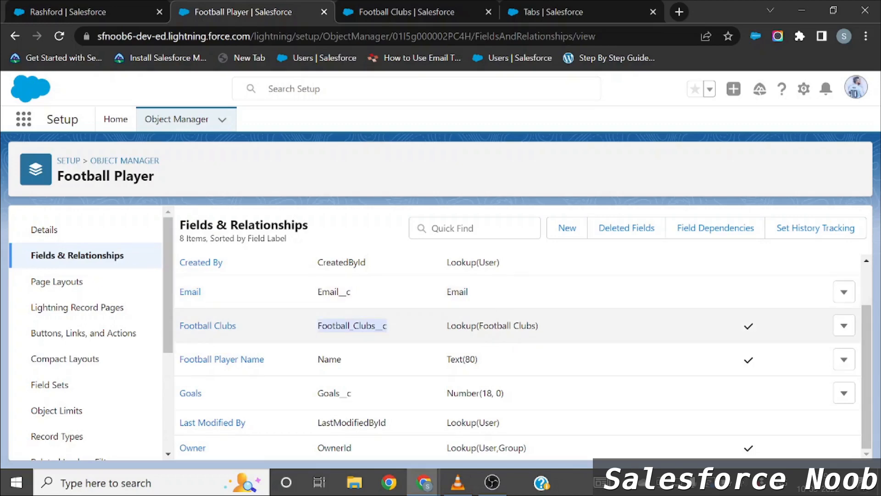
pyautogui.moveTo(479, 326); pyautogui.dragTo(519, 325)
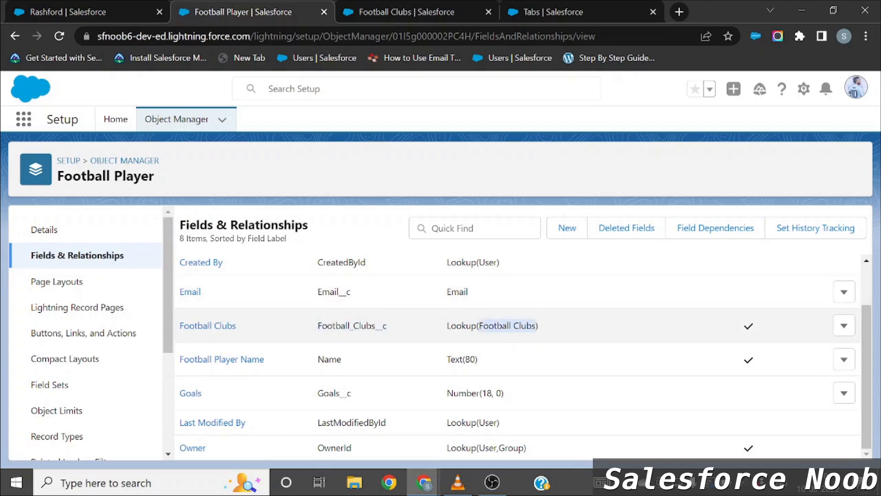
pyautogui.tripleClick(537, 326)
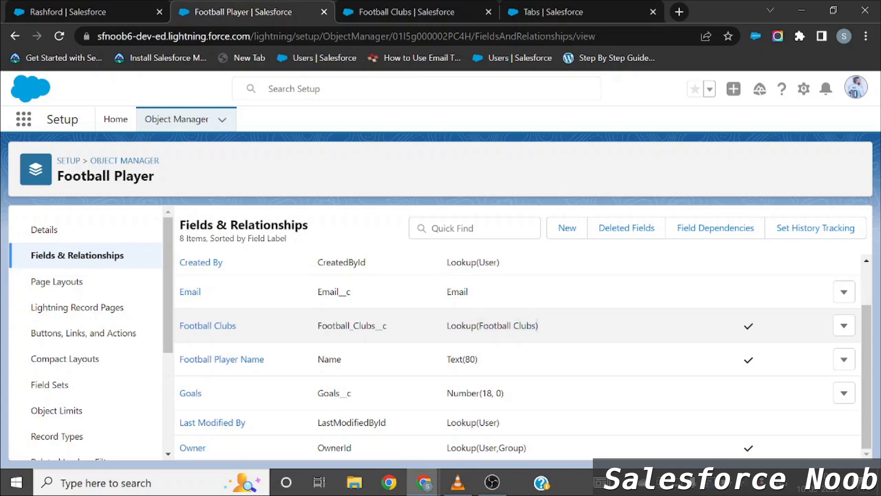
pyautogui.doubleClick(335, 322)
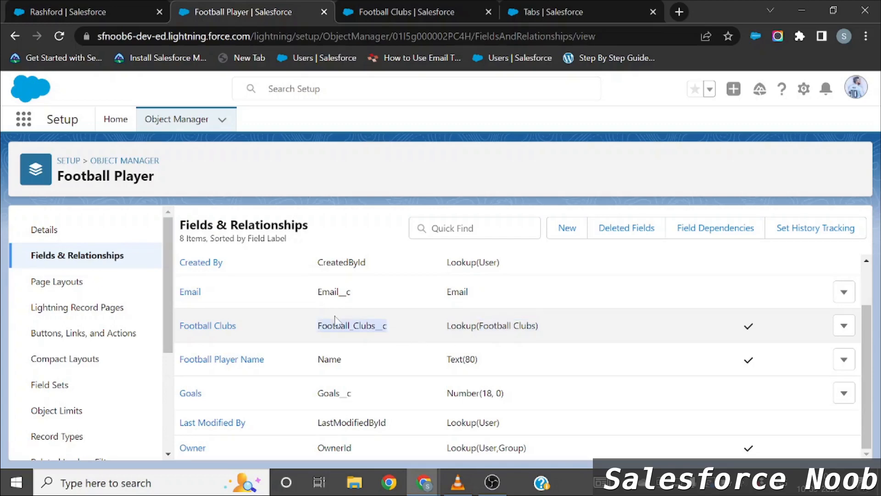
# - Return to the Rashford player record and hard-reload the page using the browser's developer tools, closing them again
pyautogui.click(115, 9)
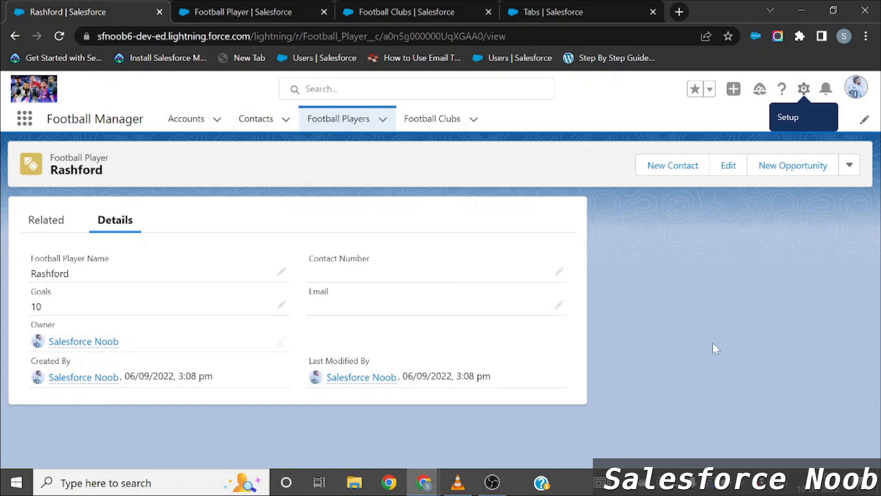
pyautogui.press('F12')
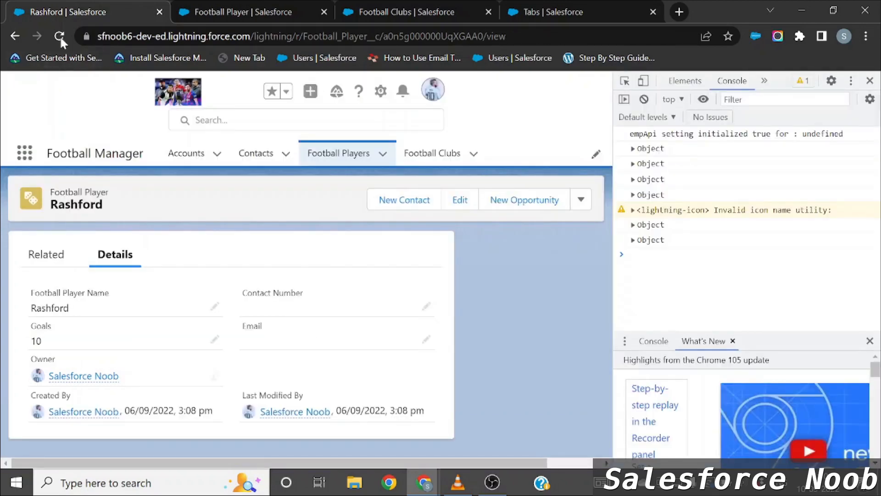
pyautogui.rightClick(58, 36)
pyautogui.click(117, 88)
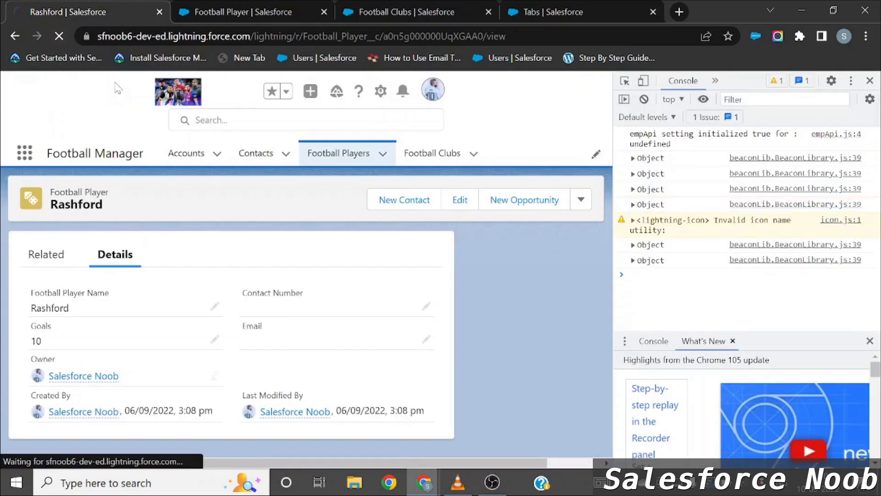
pyautogui.press('F12')
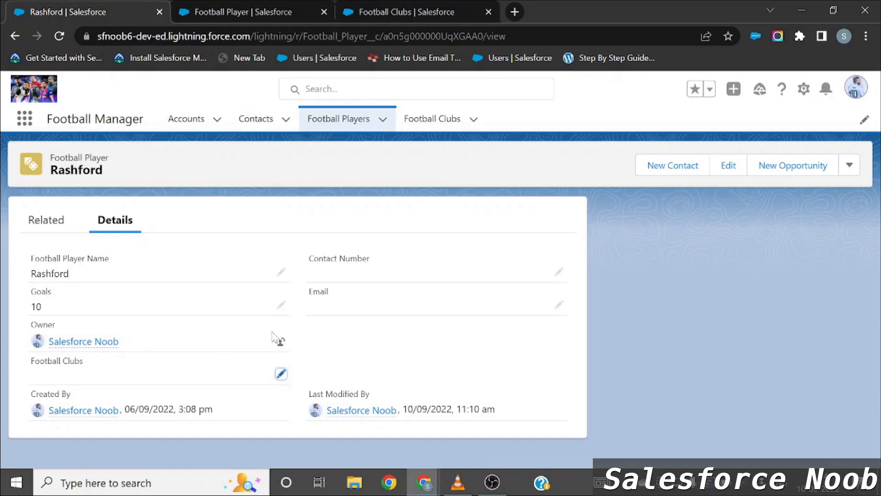
# - Remove the trailing space after Rashford's name, set Football Clubs to Manchester Utd, and save the record
pyautogui.click(281, 305)
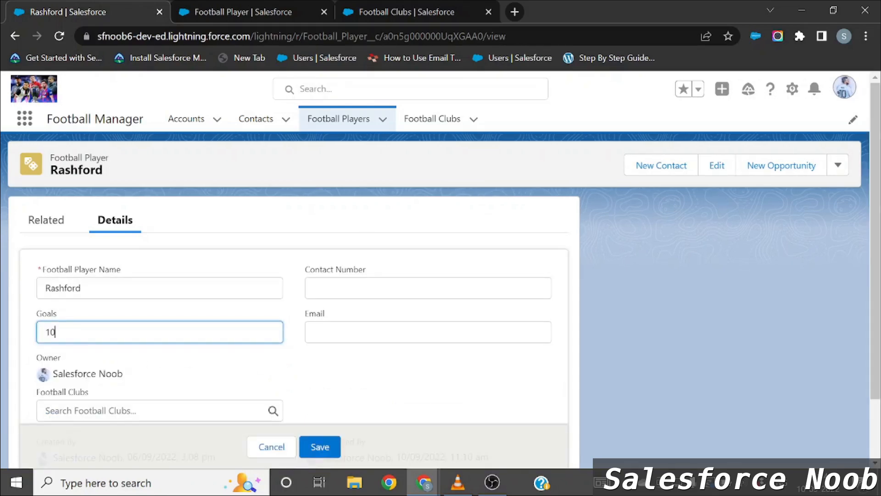
pyautogui.click(82, 288)
pyautogui.press('BackSpace')
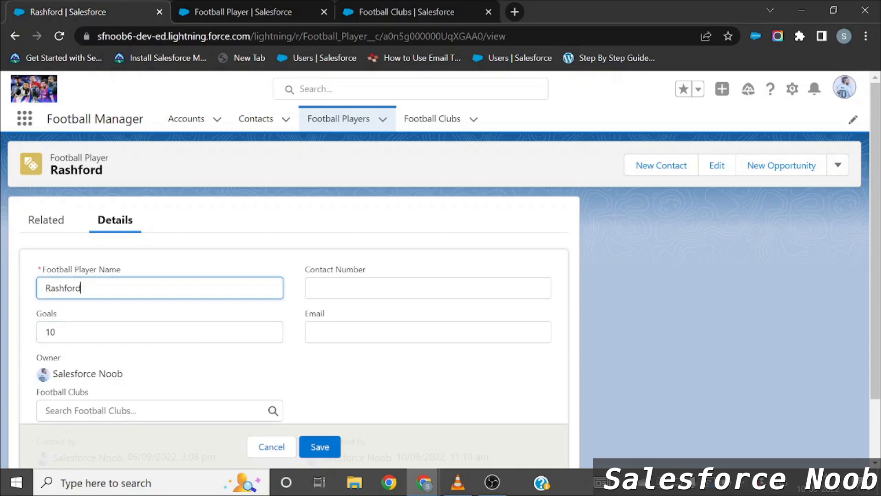
pyautogui.scroll(-2, 133, 291)
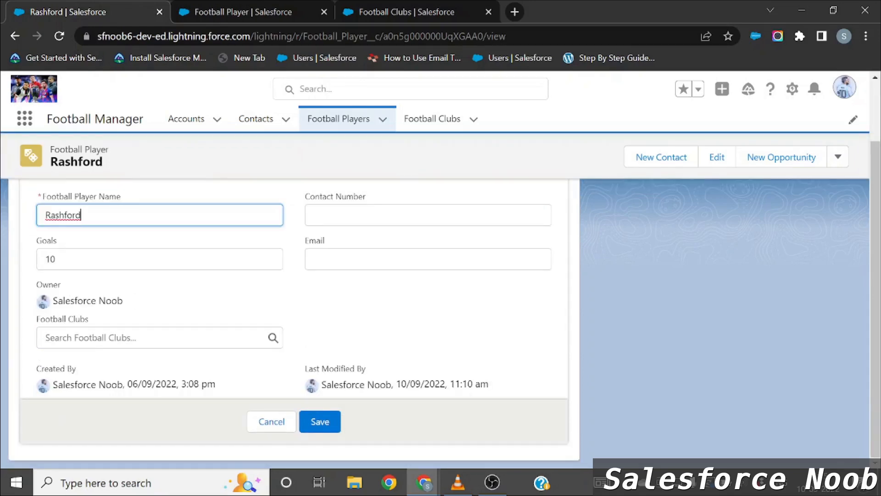
pyautogui.click(133, 338)
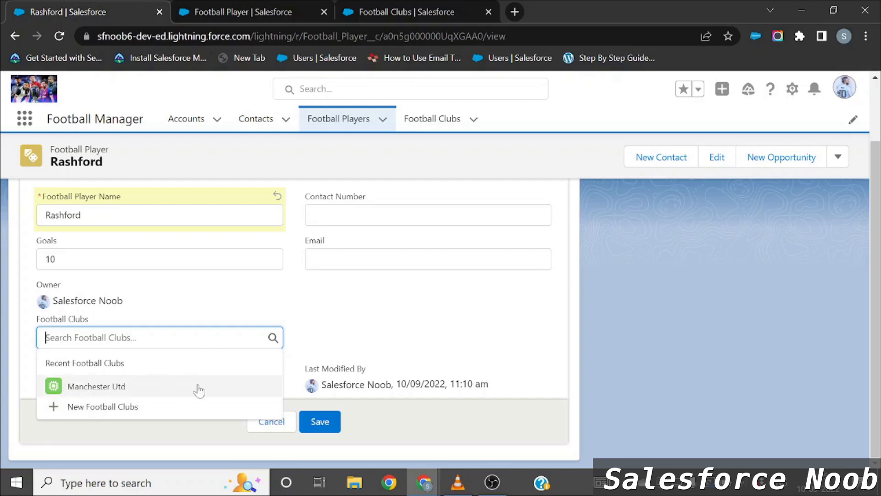
pyautogui.click(130, 391)
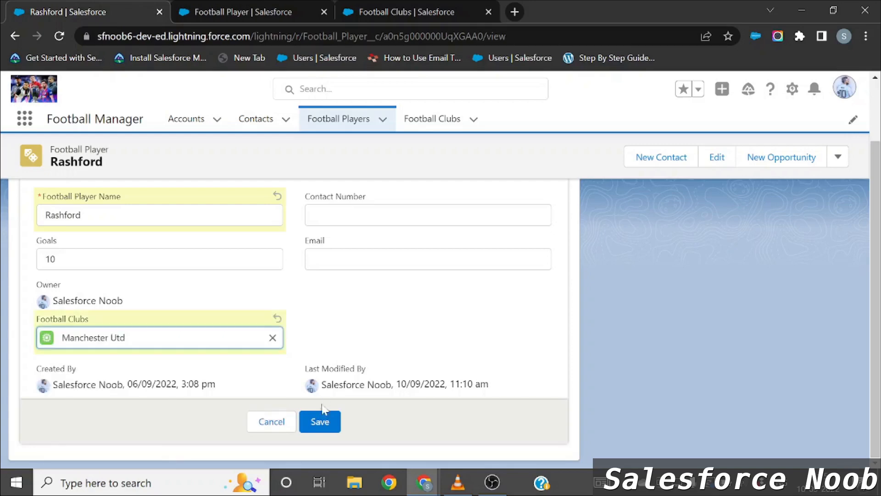
pyautogui.click(321, 427)
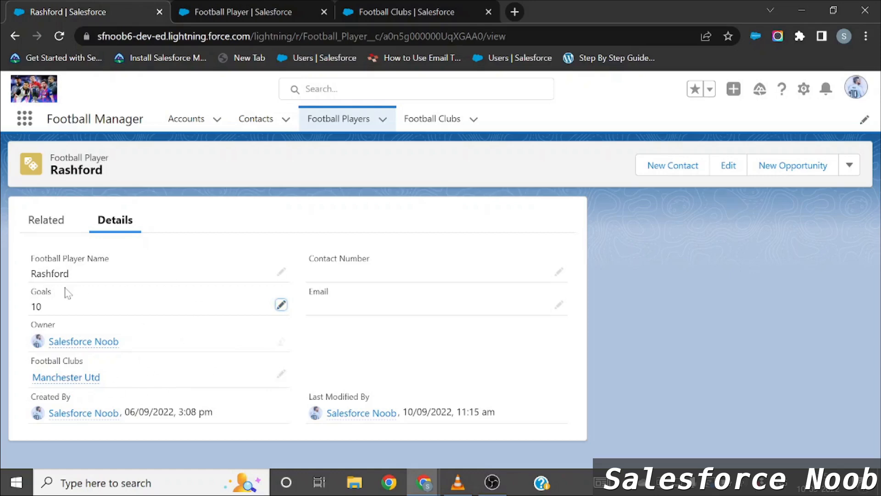
# - Open the Manchester Utd club record from Rashford's Football Clubs field and check its related football players
pyautogui.doubleClick(69, 273)
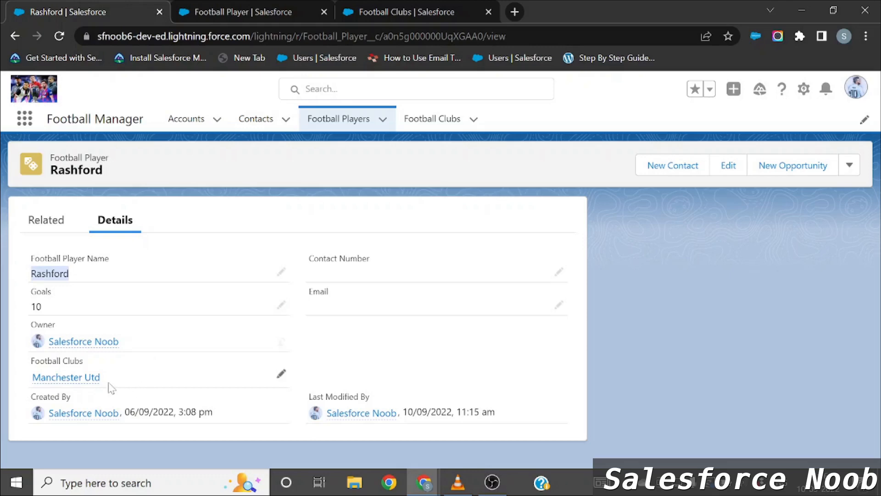
pyautogui.moveTo(103, 384); pyautogui.dragTo(33, 384)
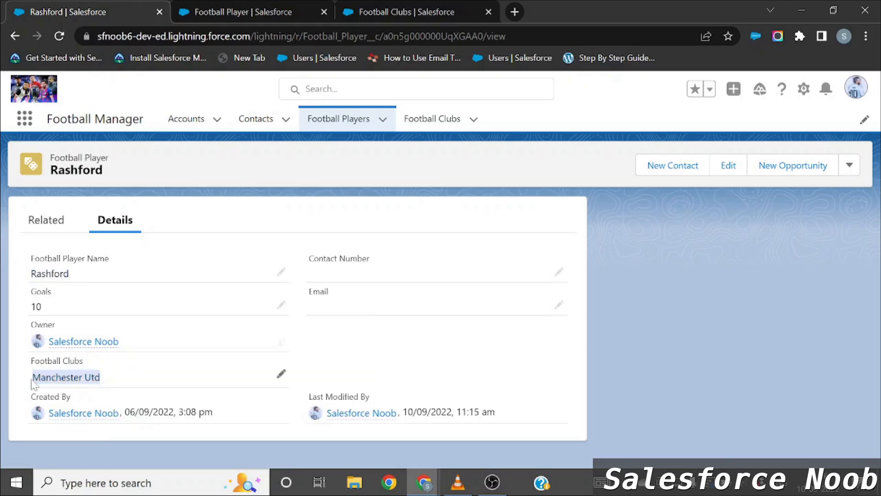
pyautogui.click(402, 337)
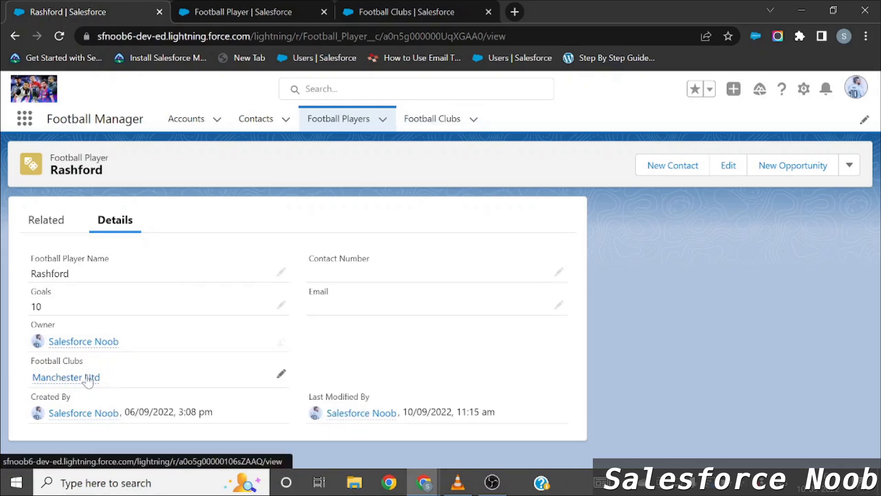
pyautogui.moveTo(53, 381)
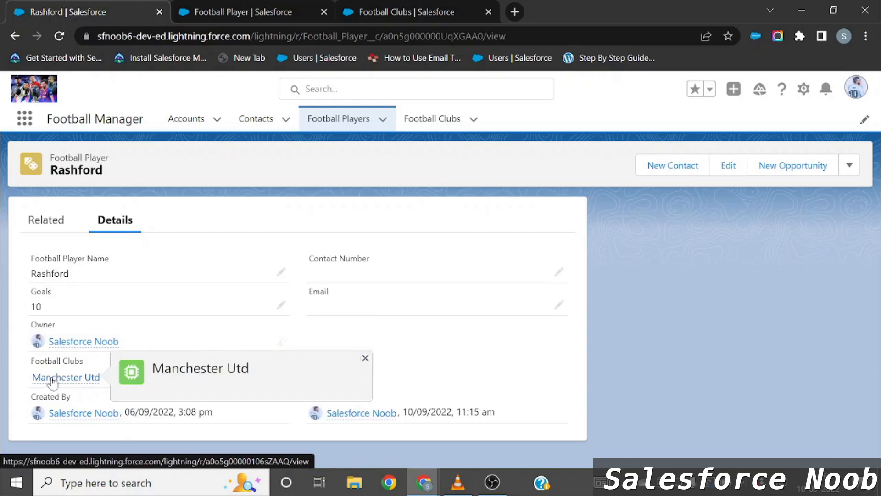
pyautogui.click(51, 378)
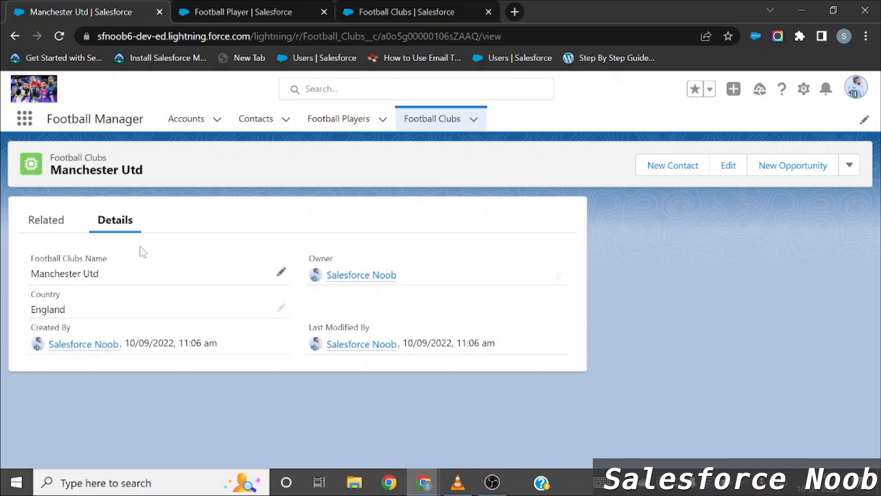
pyautogui.click(59, 228)
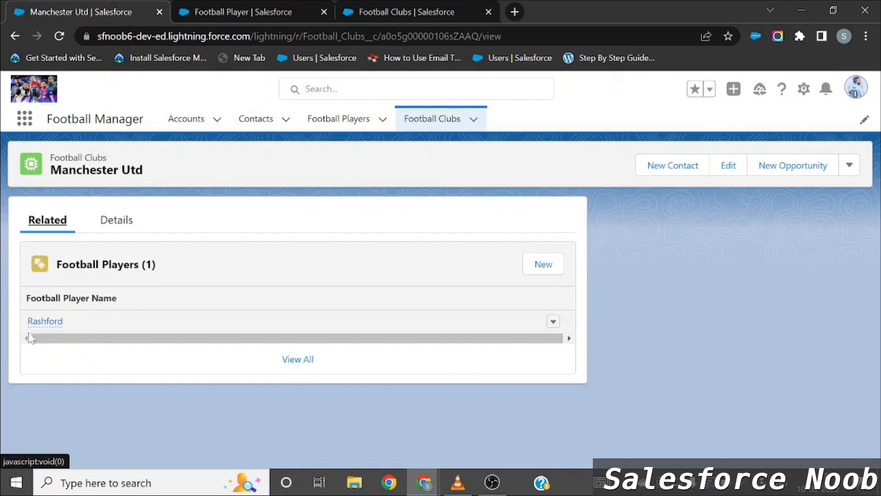
# - Open the Messi football player record, set Football Clubs to Manchester Utd, and save it
pyautogui.click(350, 124)
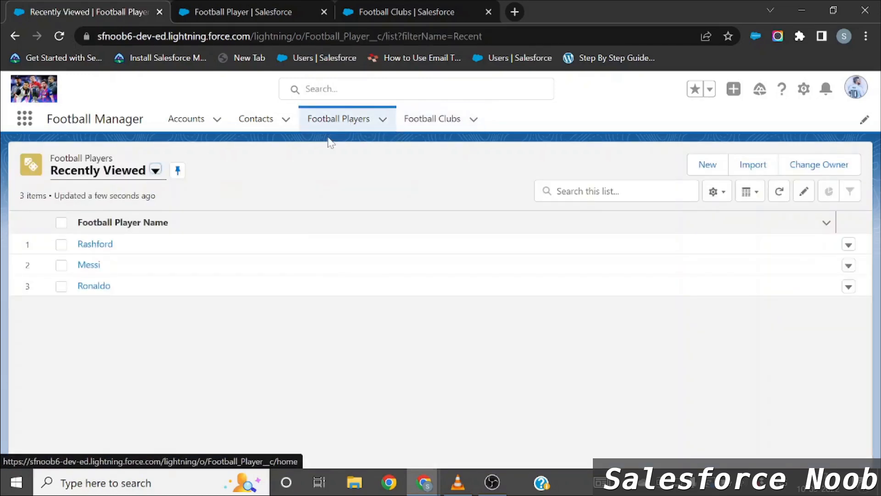
pyautogui.click(92, 267)
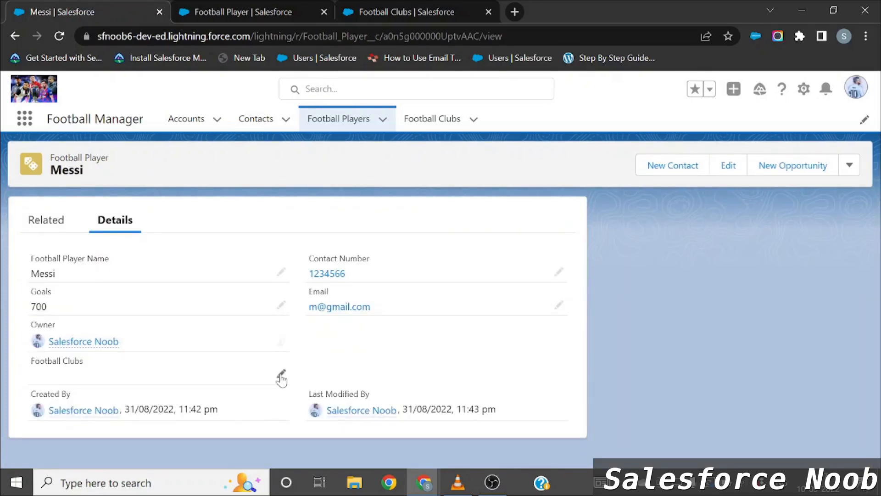
pyautogui.click(281, 373)
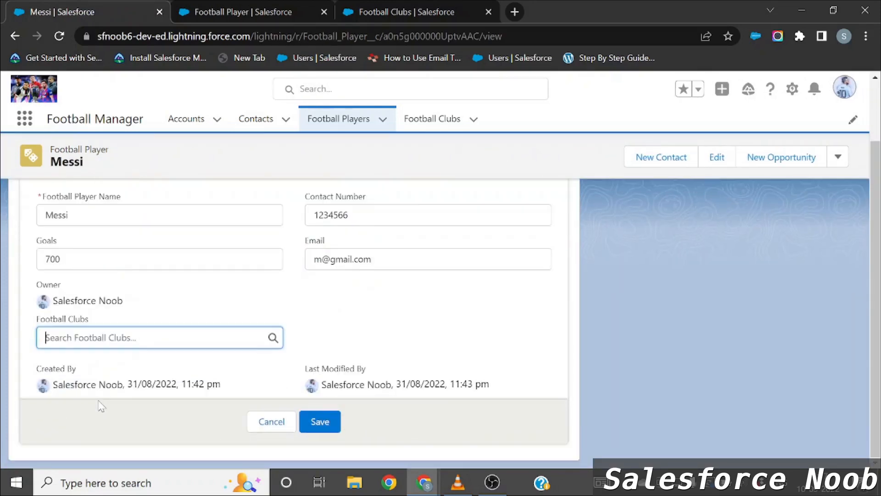
pyautogui.write('ma')
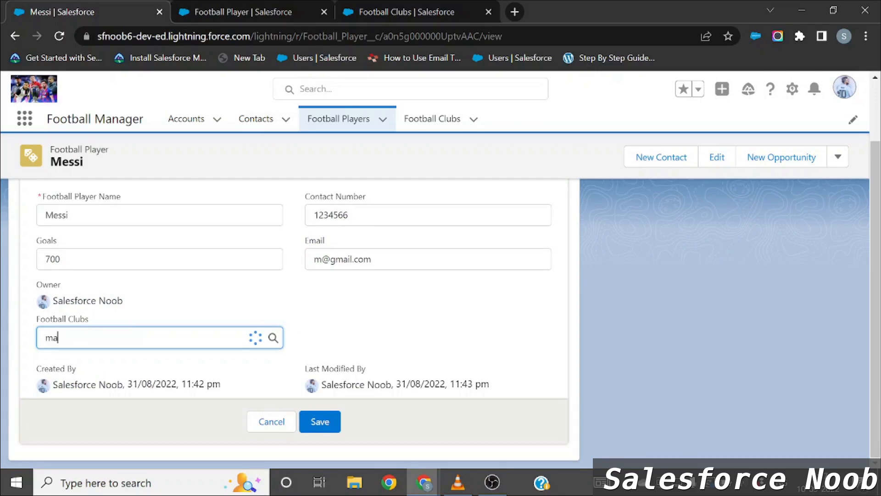
pyautogui.click(84, 407)
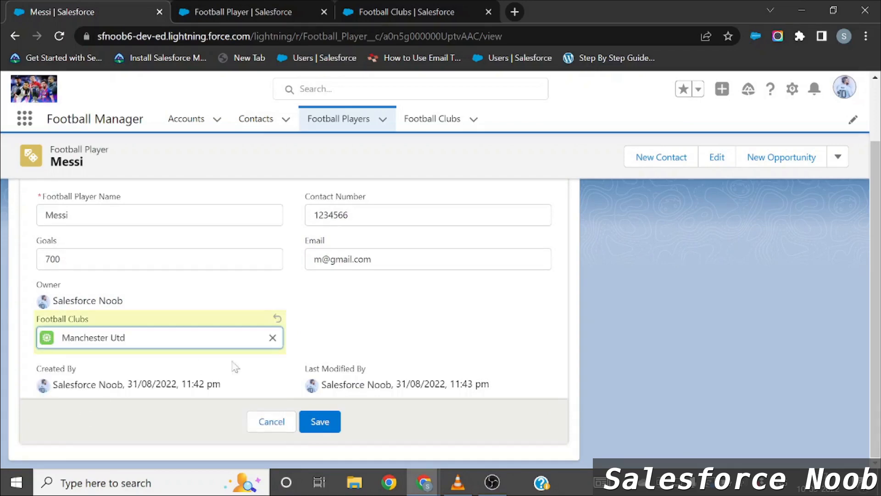
pyautogui.click(332, 421)
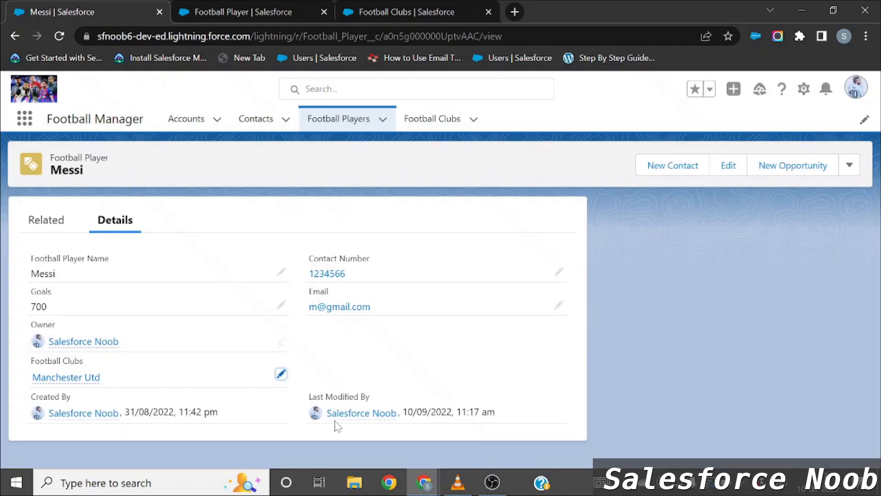
# - Open the Manchester Utd club from Messi's Football Clubs field and view the full list of its related football players
pyautogui.click(66, 378)
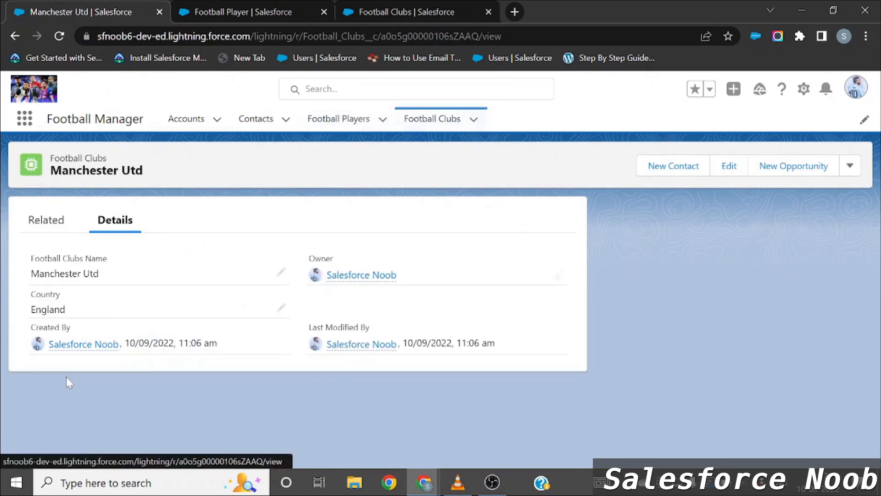
pyautogui.click(60, 221)
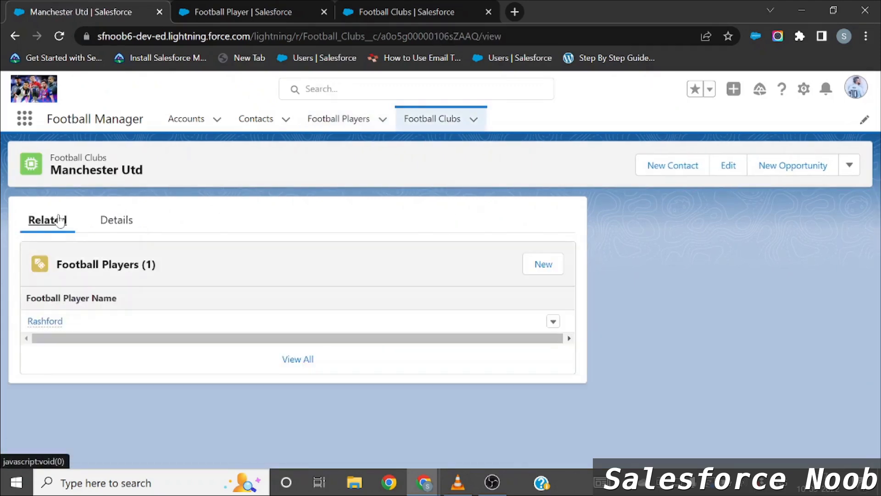
pyautogui.click(296, 359)
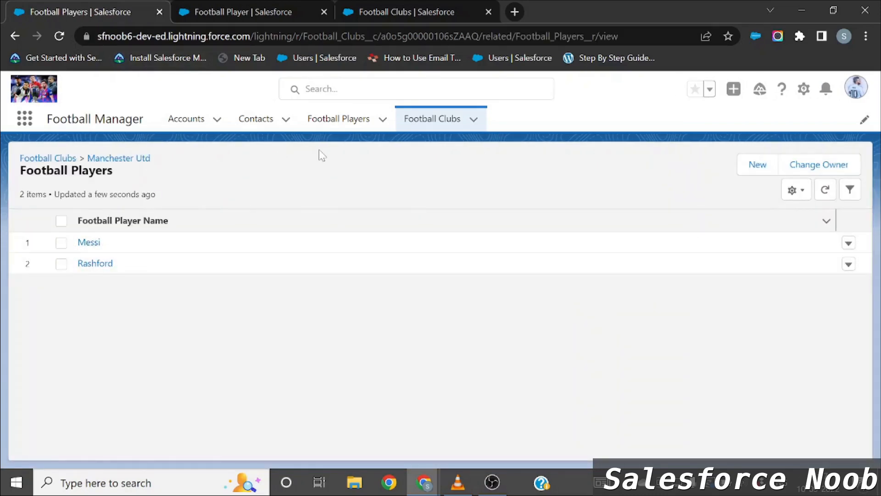
# - Reopen the Messi player record and follow its Football Clubs lookup to check the football players related to Manchester Utd
pyautogui.click(356, 120)
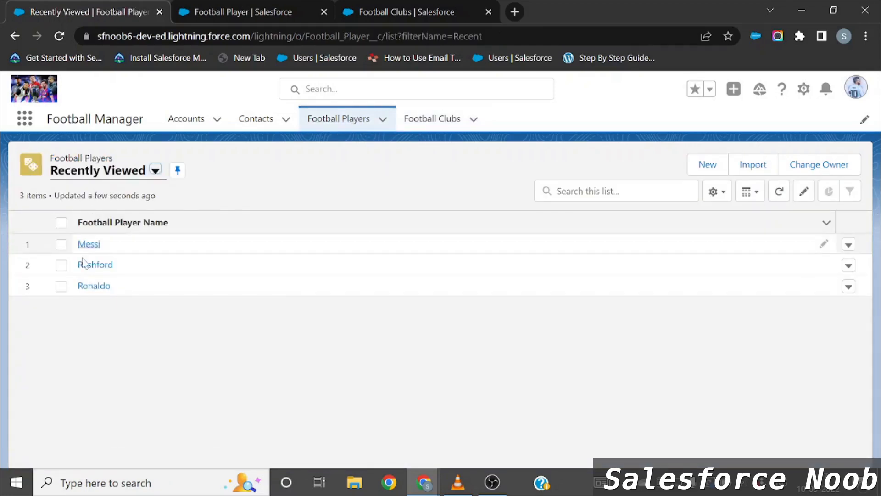
pyautogui.click(94, 245)
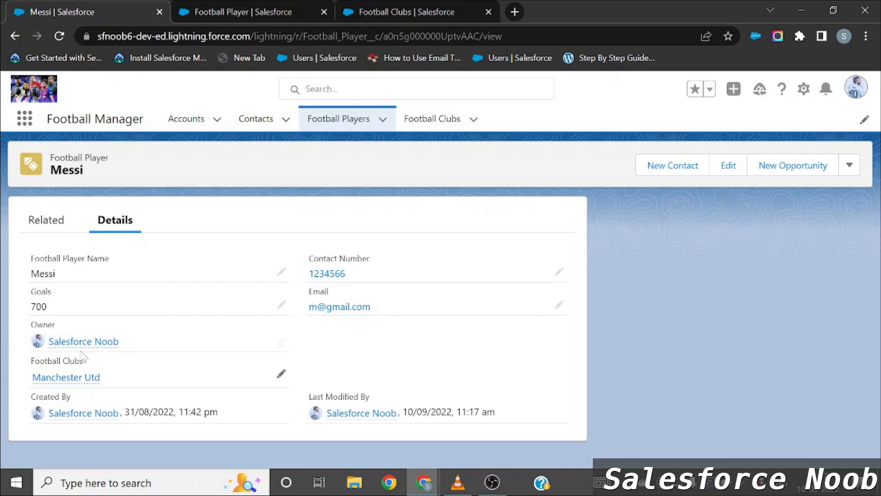
pyautogui.moveTo(68, 377)
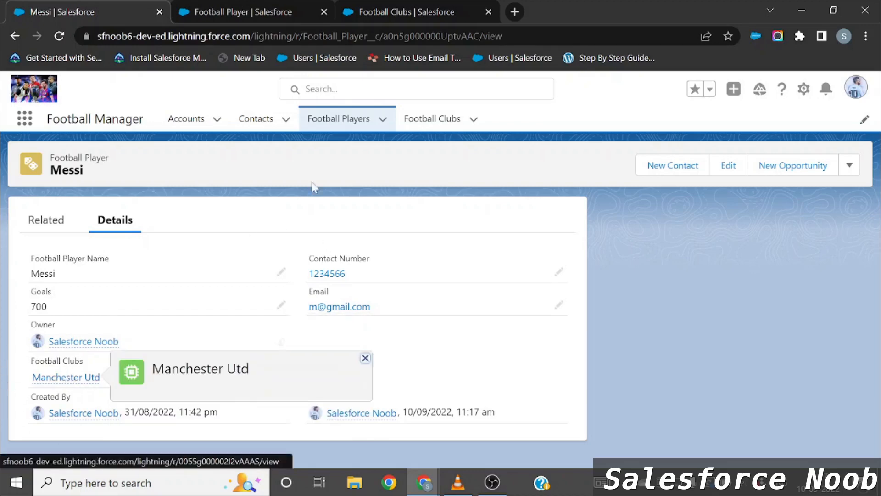
pyautogui.click(56, 385)
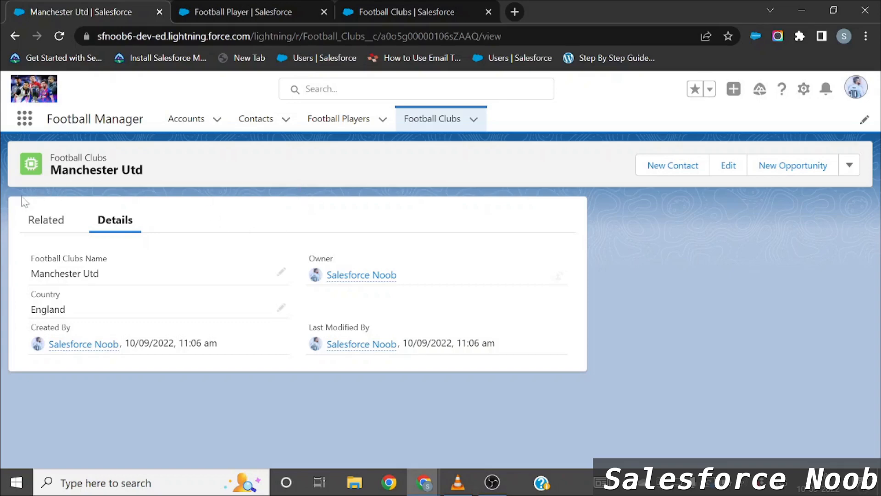
pyautogui.click(27, 219)
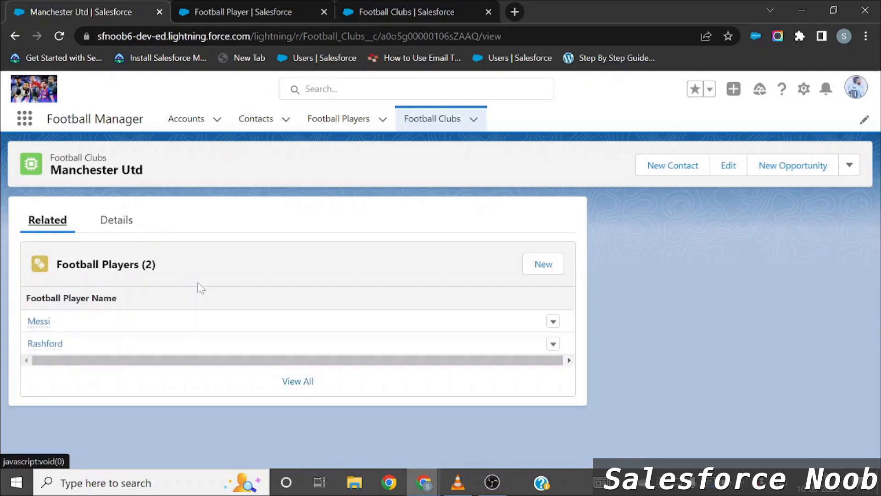
# - Go back to the Messi player record and check its related lists and its details
pyautogui.click(338, 120)
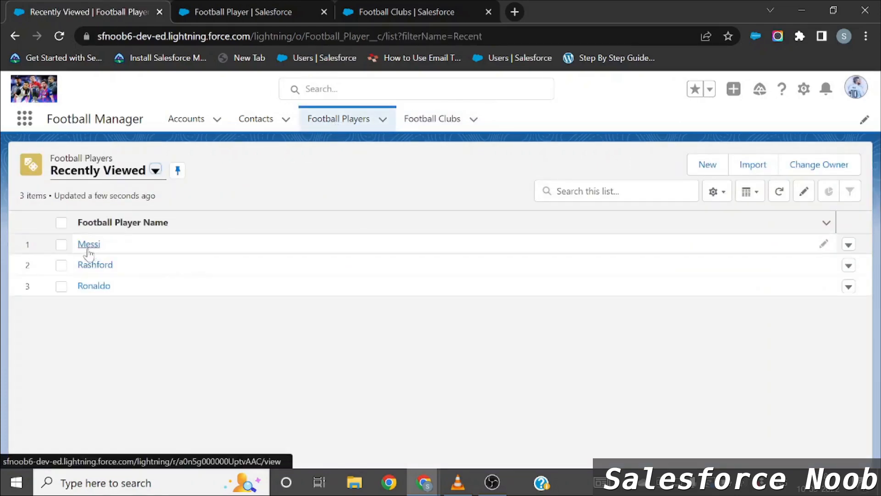
pyautogui.click(88, 248)
pyautogui.click(47, 222)
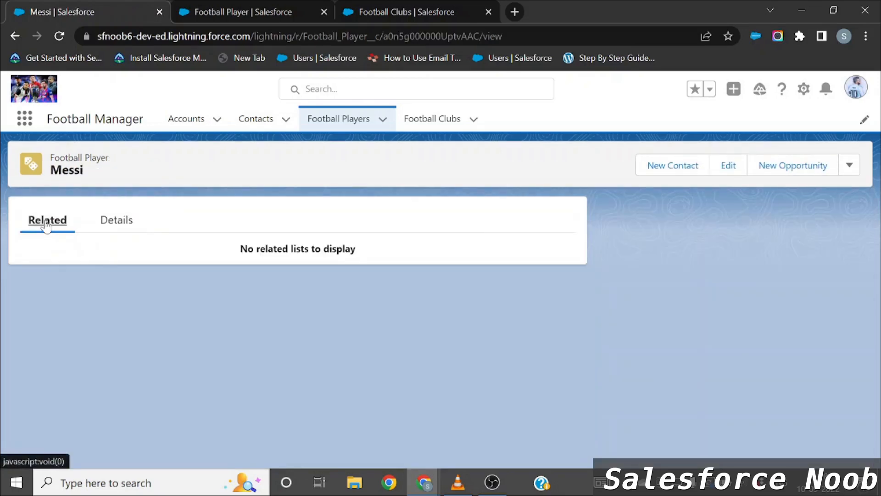
pyautogui.click(110, 223)
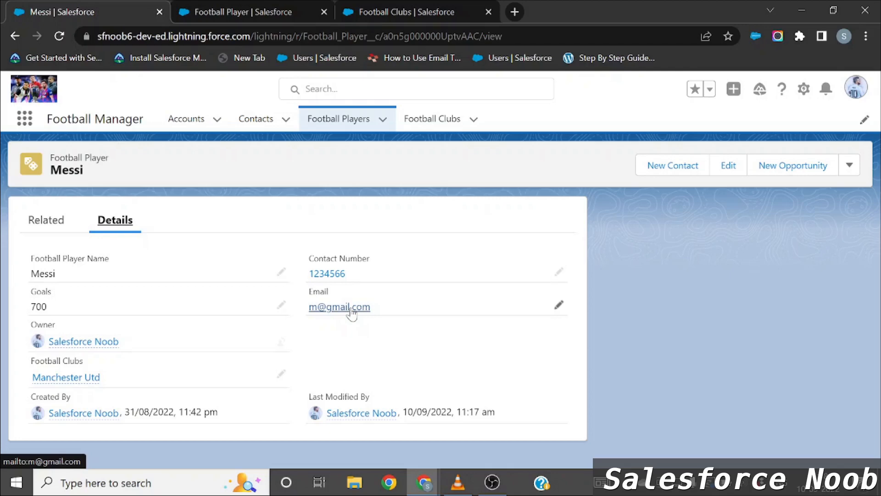
# - Switch to the Object Relationships video in VLC and review the football hierarchy diagram
pyautogui.hotkey('alt', 'Tab')
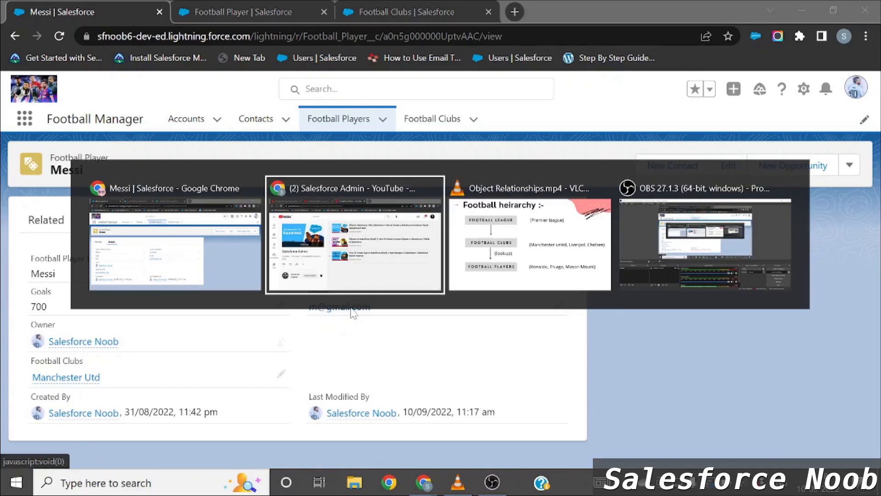
pyautogui.hotkey('alt', 'Tab')
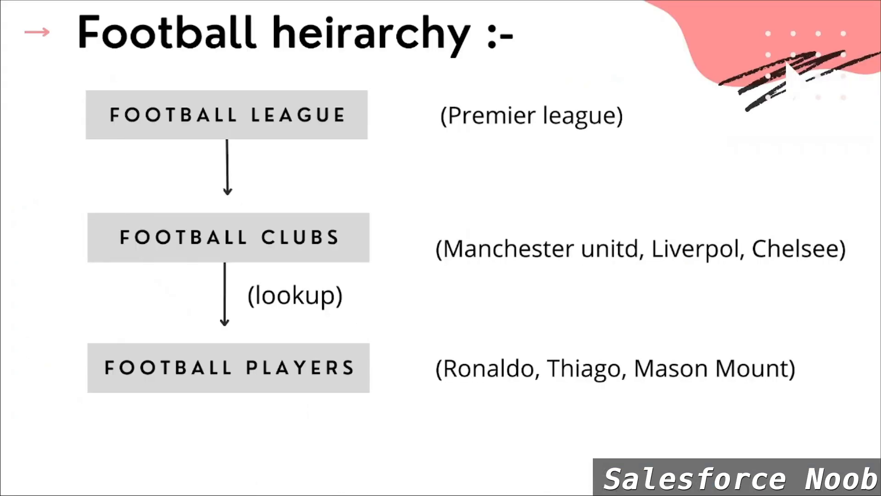
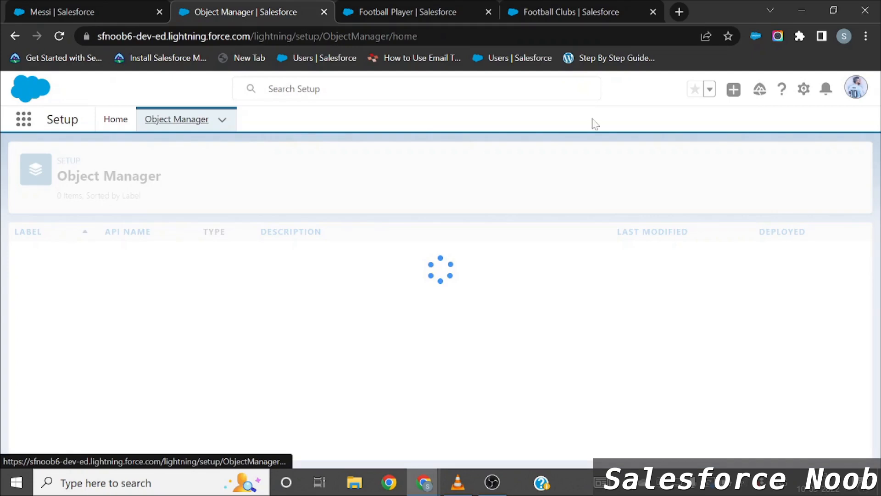
# - Start a new custom object in Object Manager with the label Football League and the plural label Football Leagues
pyautogui.click(831, 173)
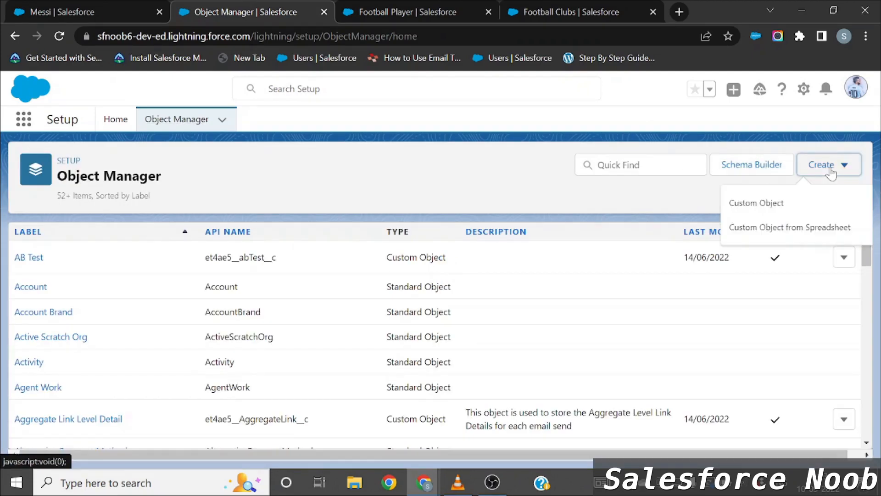
pyautogui.click(764, 205)
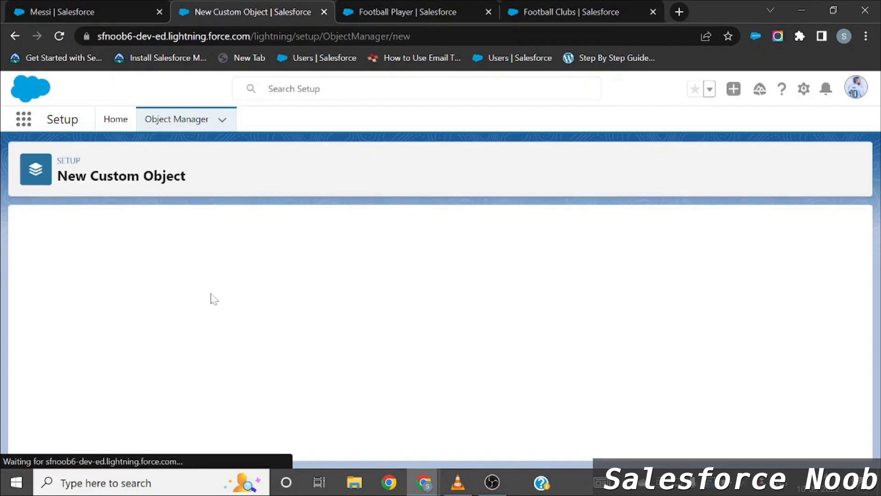
pyautogui.click(228, 341)
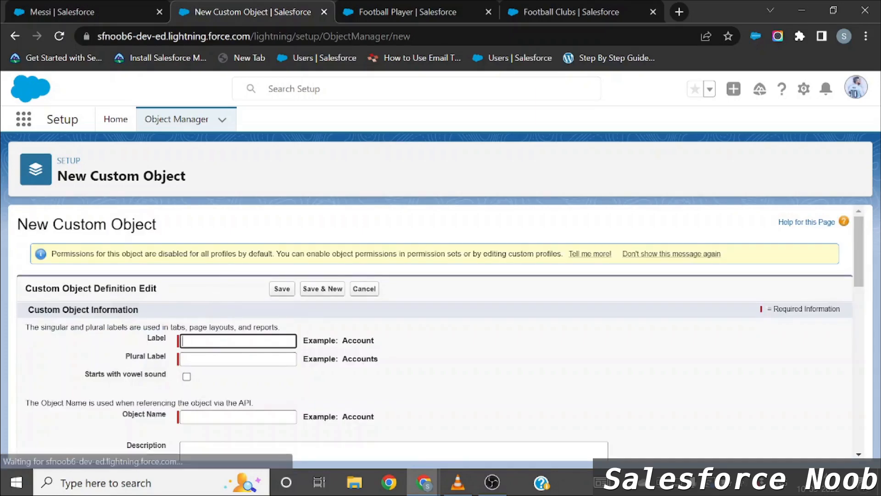
pyautogui.write('Football')
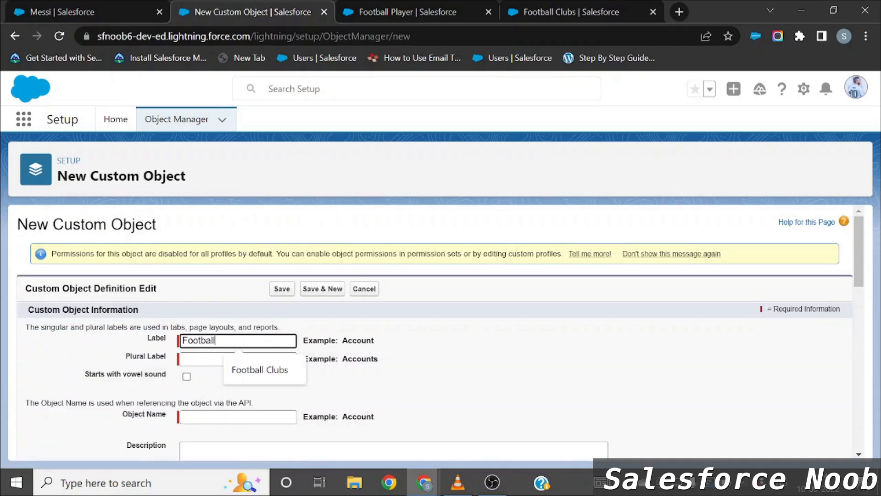
pyautogui.write(' League')
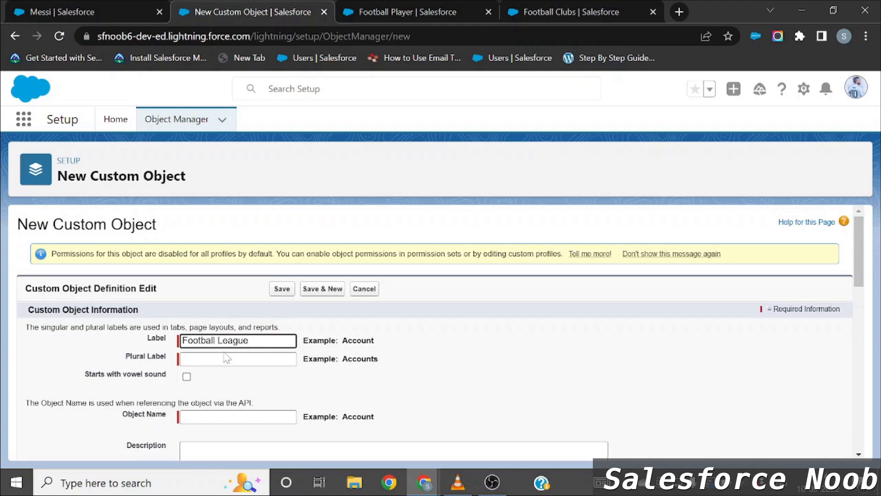
pyautogui.click(227, 358)
pyautogui.scroll(-2, 290, 329)
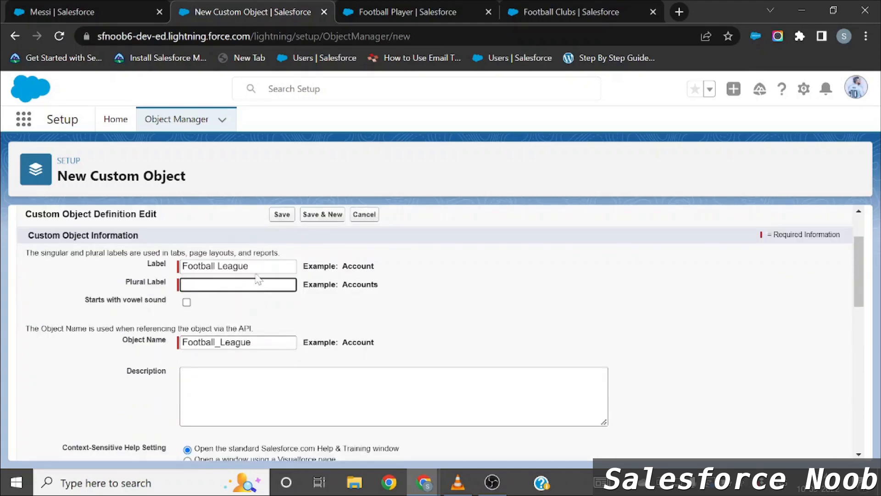
pyautogui.moveTo(255, 267); pyautogui.dragTo(152, 274)
pyautogui.hotkey('ctrl', 'c')
pyautogui.click(197, 282)
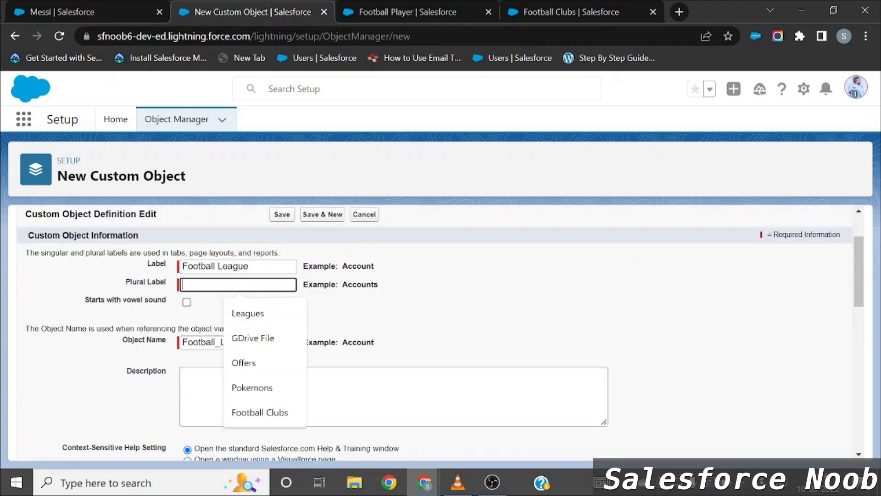
pyautogui.hotkey('ctrl', 'v')
# - Enable launching the New Custom Tab Wizard after saving, and save the Football League object
pyautogui.scroll(-7, 436, 330)
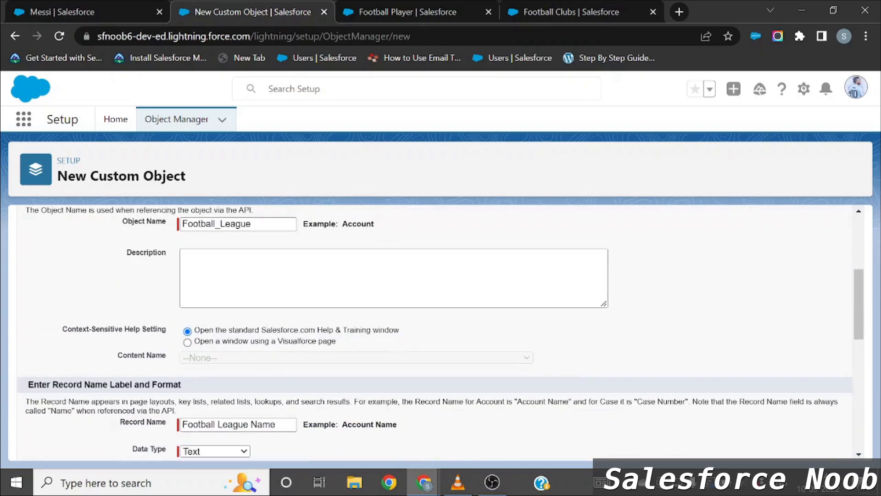
pyautogui.scroll(-7, 436, 333)
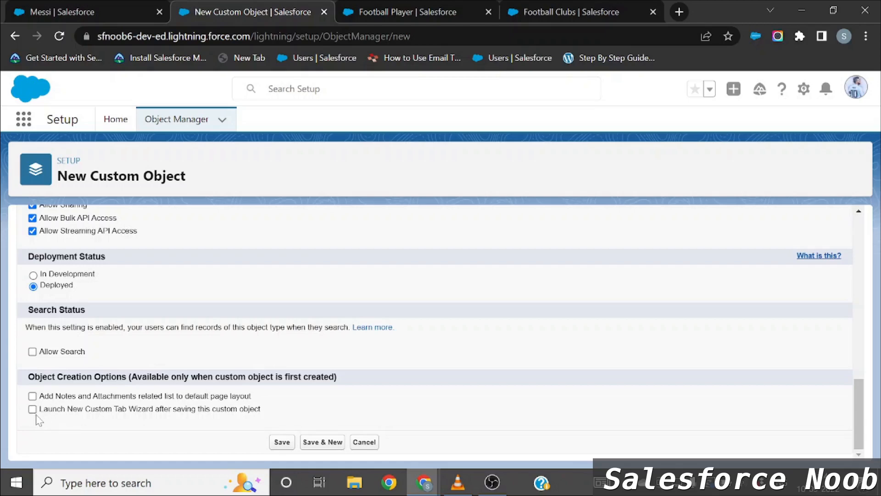
pyautogui.click(36, 414)
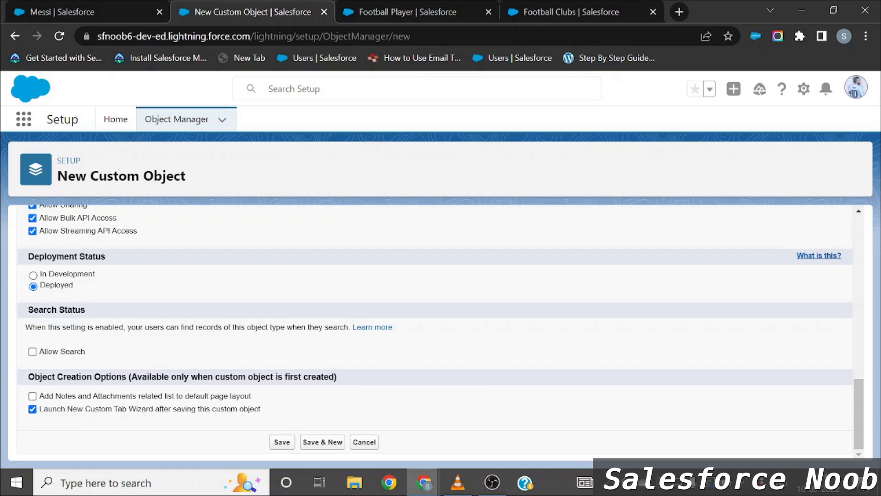
pyautogui.click(288, 441)
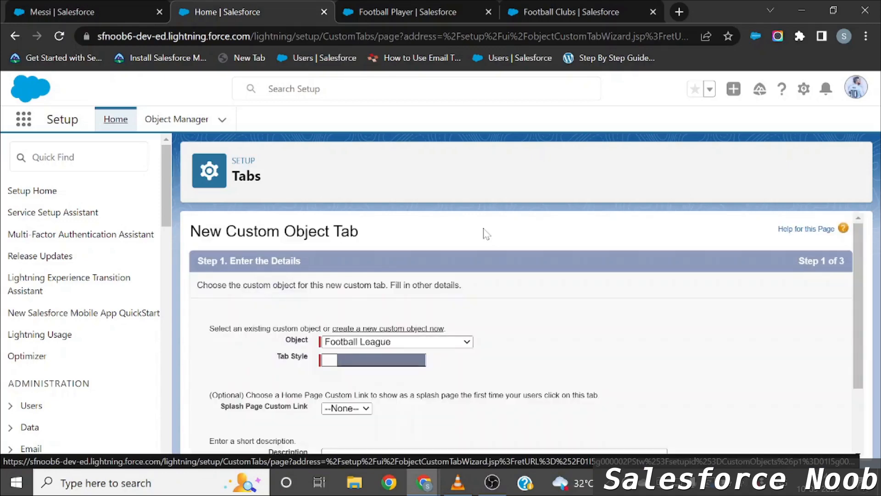
# - Create the Football League object tab with the Headset style, keep the default visibility and app settings, and save it
pyautogui.scroll(-1, 483, 229)
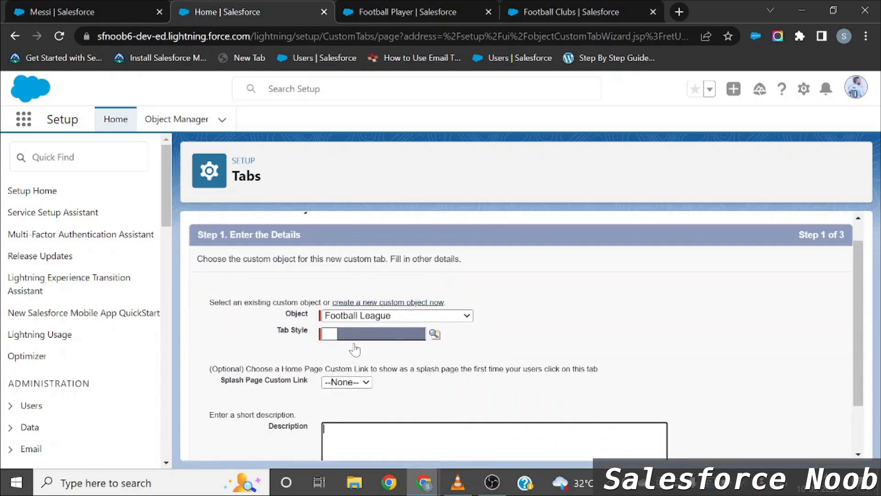
pyautogui.click(434, 333)
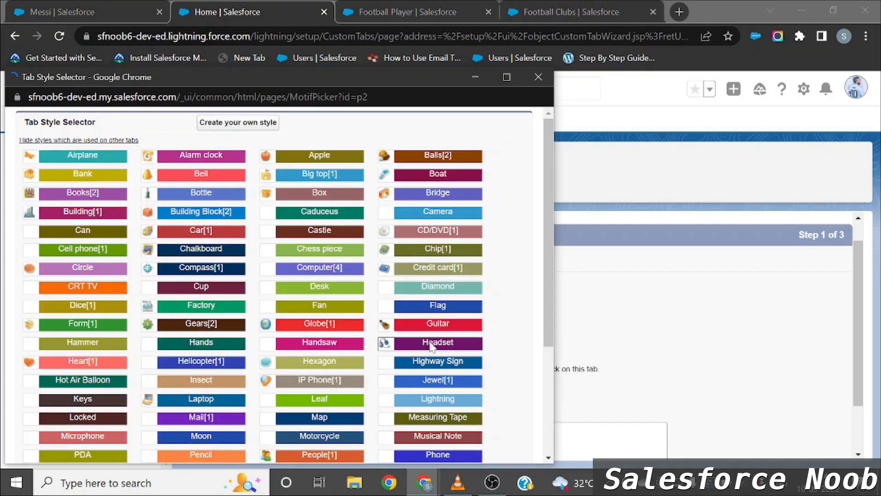
pyautogui.click(432, 346)
pyautogui.scroll(-1, 515, 362)
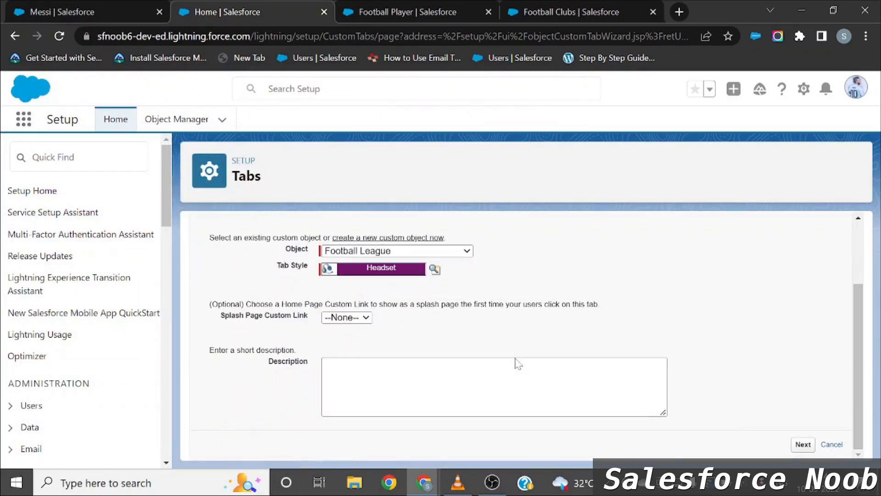
pyautogui.click(803, 445)
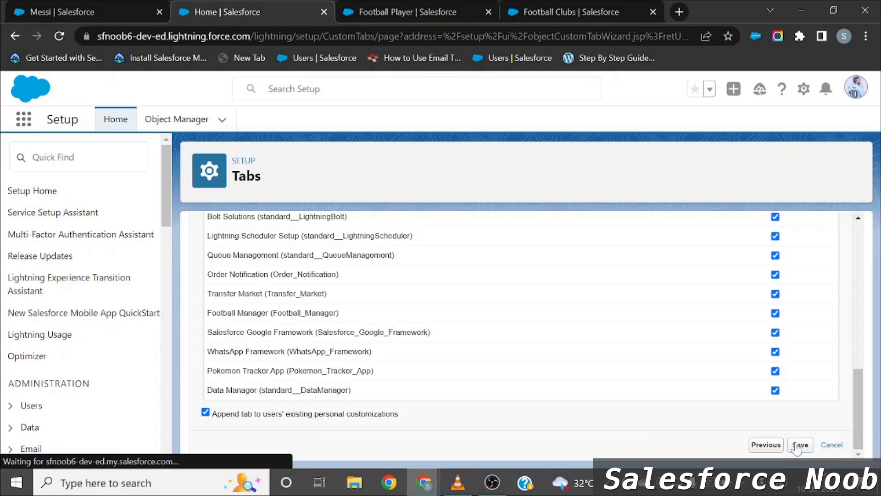
pyautogui.click(801, 445)
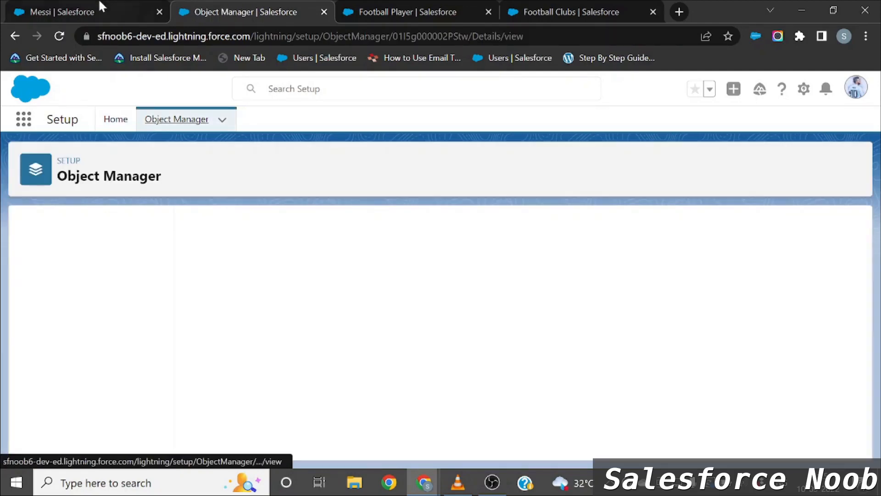
# - Return to the Football Manager app and display the All list view of Football Leagues
pyautogui.click(99, 10)
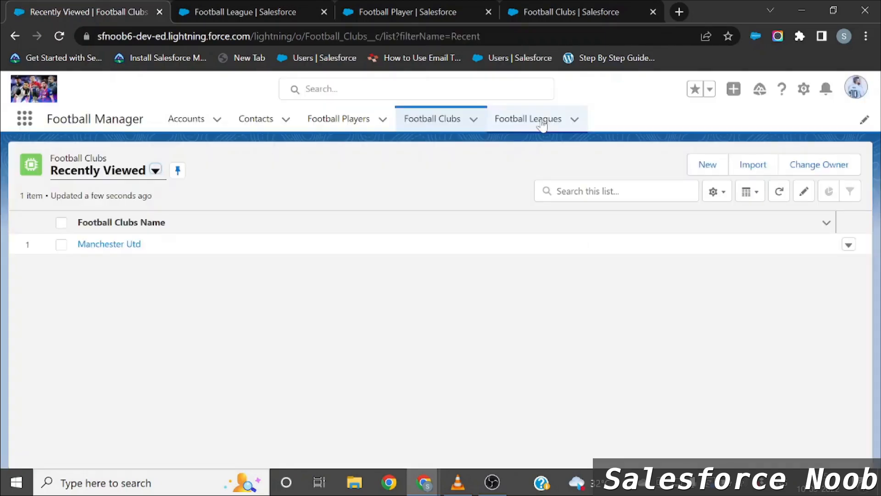
pyautogui.click(541, 120)
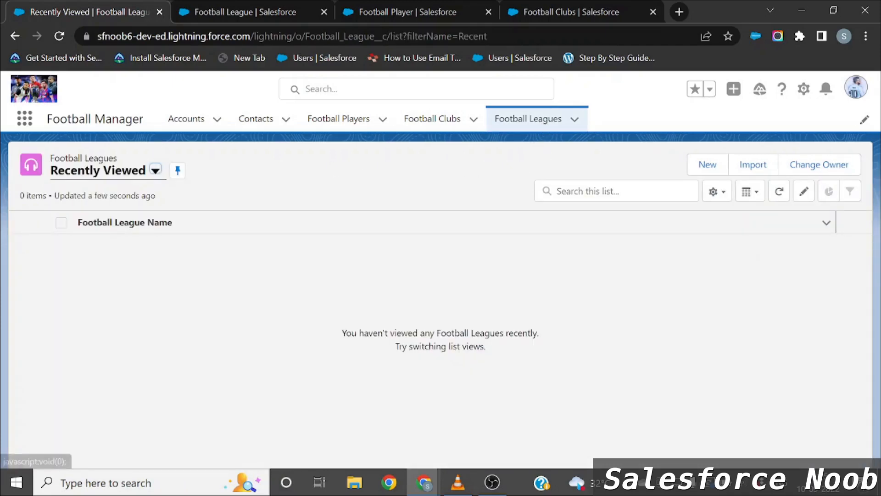
pyautogui.click(65, 179)
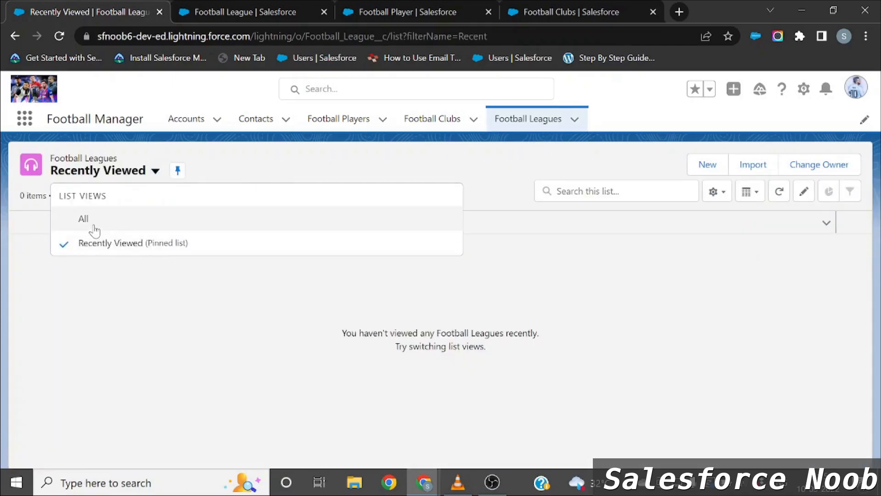
pyautogui.click(95, 229)
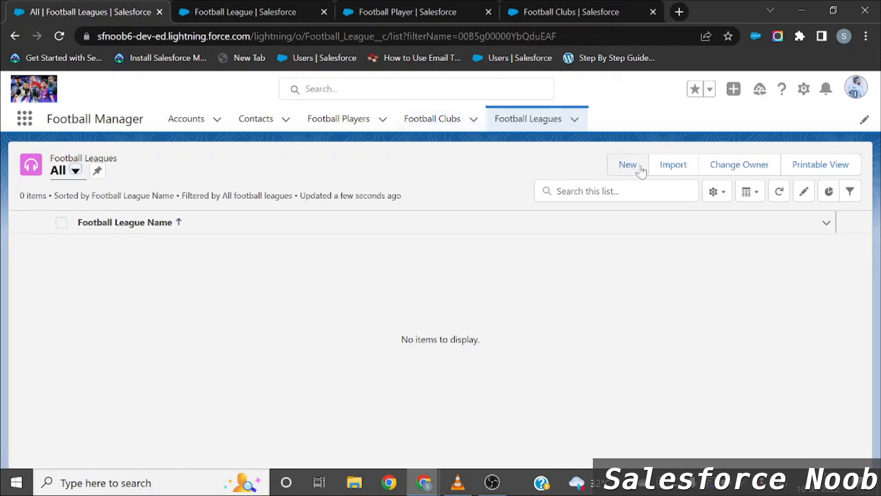
# - Create and save a Football League record named Premier League
pyautogui.click(639, 168)
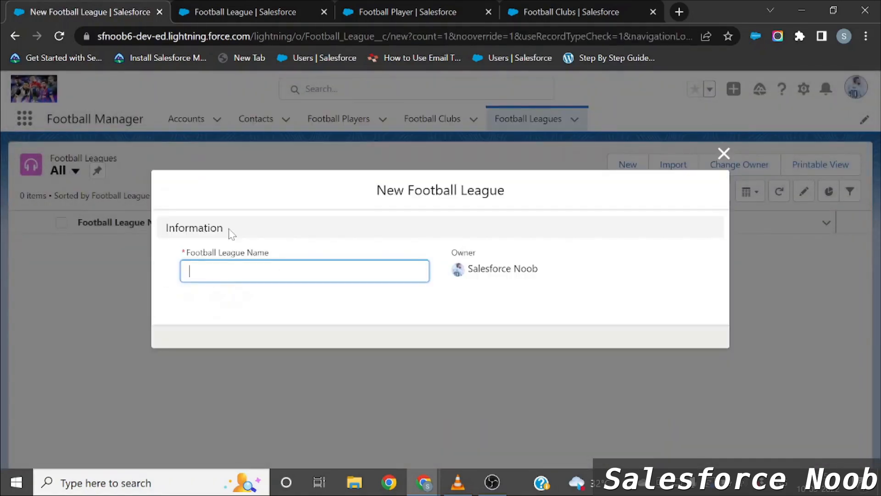
pyautogui.click(352, 266)
pyautogui.write('P')
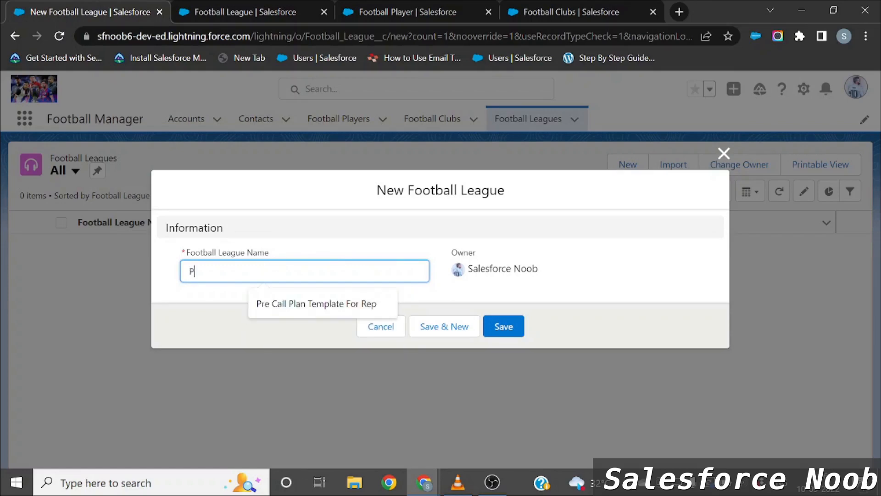
pyautogui.write('remier')
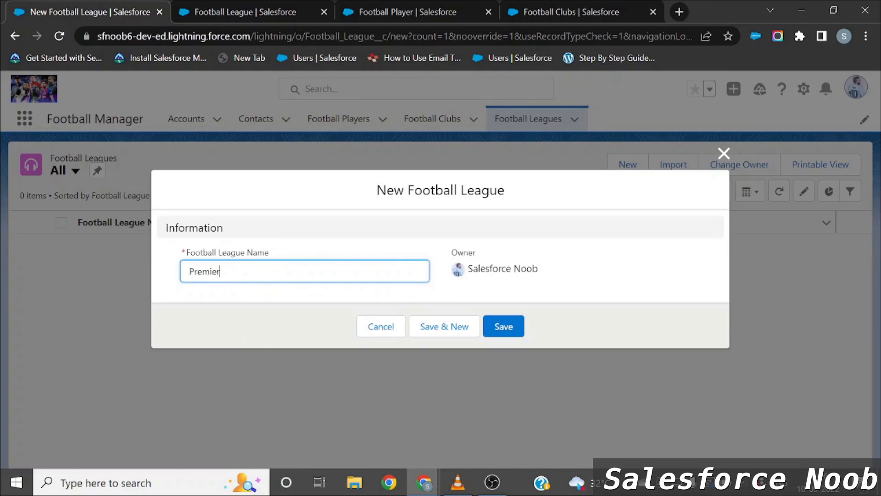
pyautogui.write(' League')
pyautogui.click(503, 328)
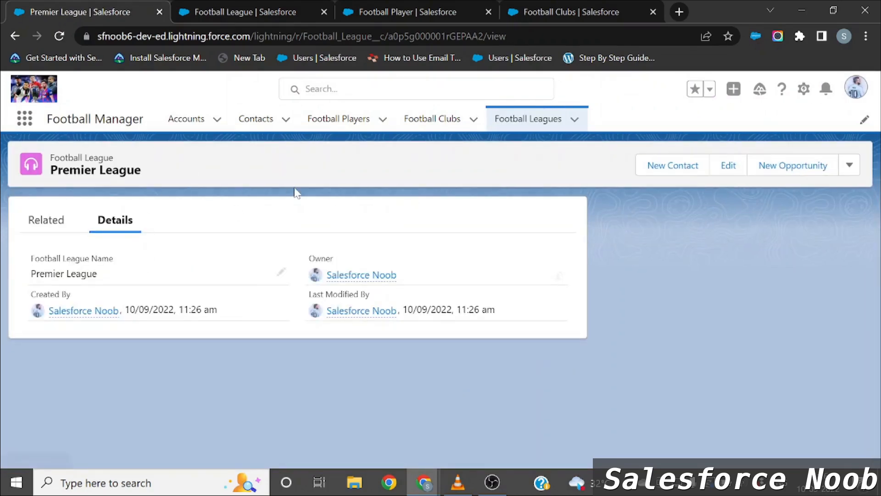
# - Compare the Football Leagues and Football Clubs record lists to consider how clubs relate to leagues
pyautogui.click(524, 129)
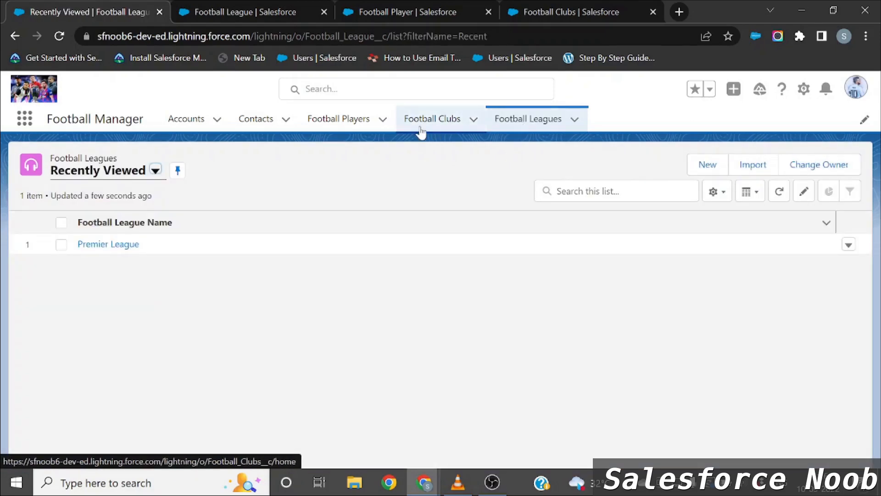
pyautogui.click(420, 131)
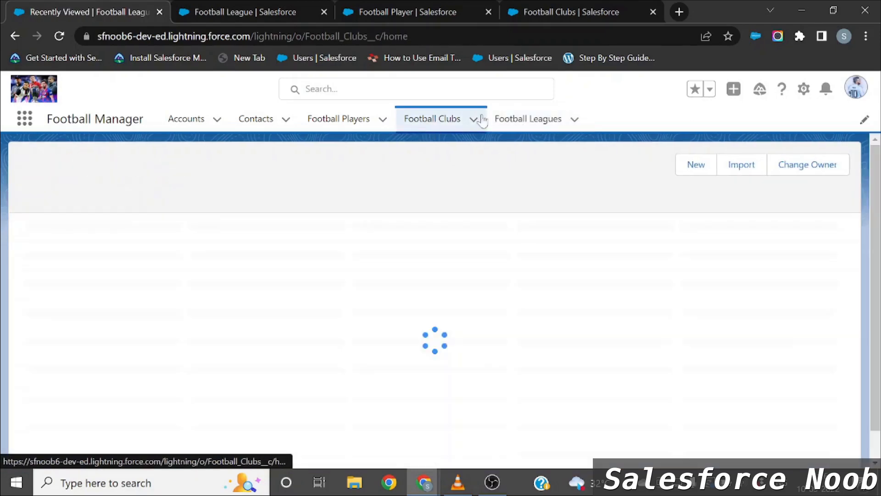
pyautogui.click(537, 123)
pyautogui.click(432, 122)
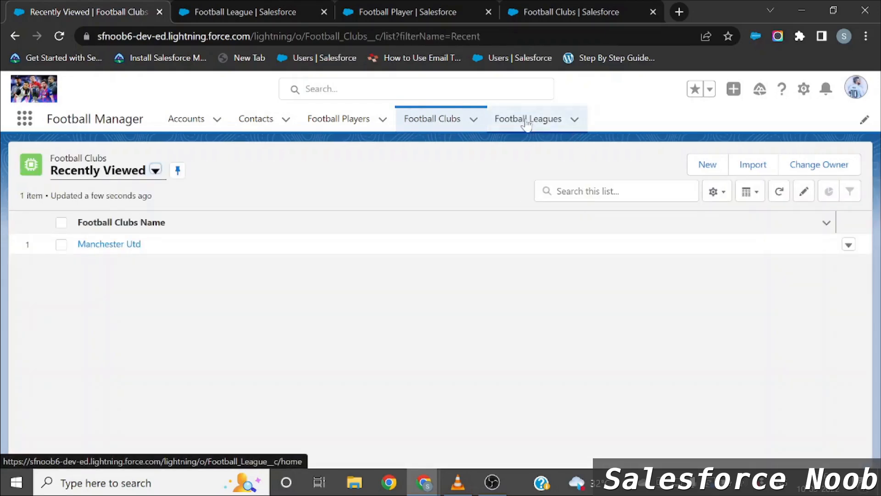
pyautogui.click(527, 119)
pyautogui.click(435, 124)
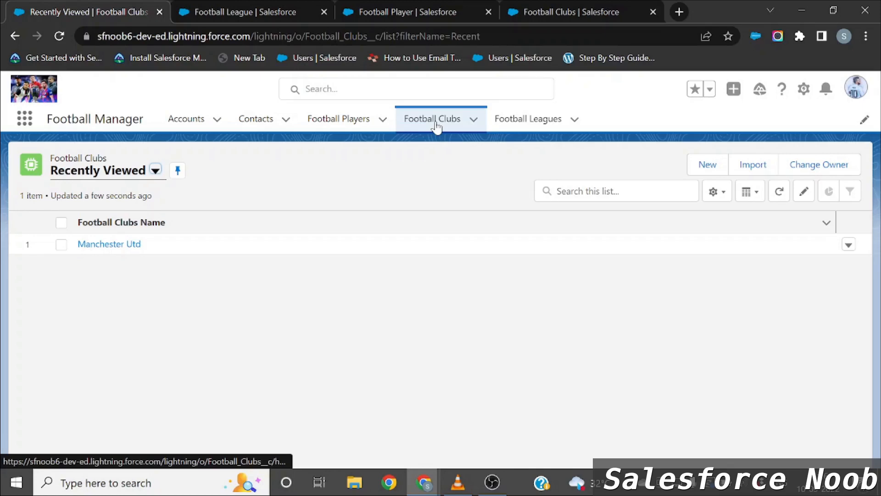
pyautogui.click(525, 123)
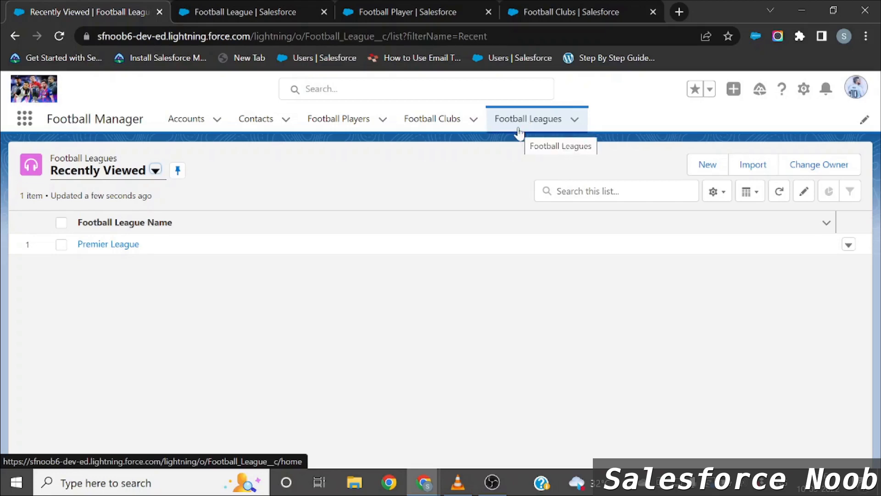
pyautogui.click(432, 123)
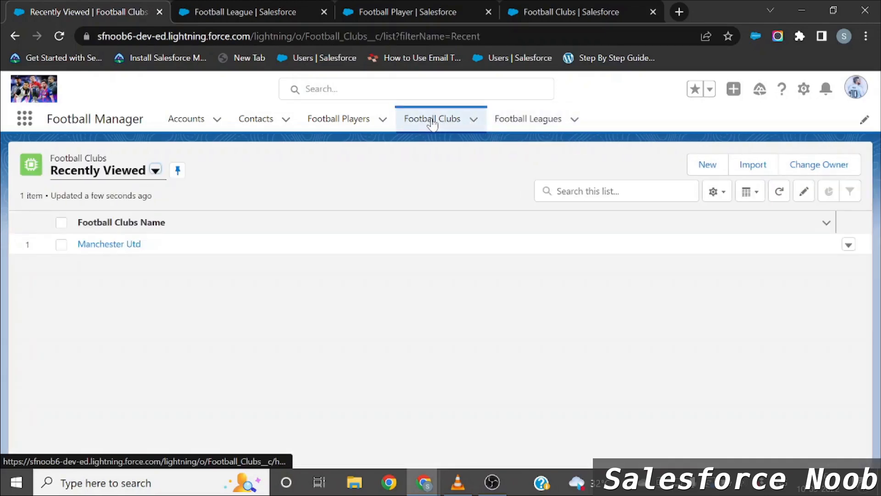
pyautogui.click(526, 135)
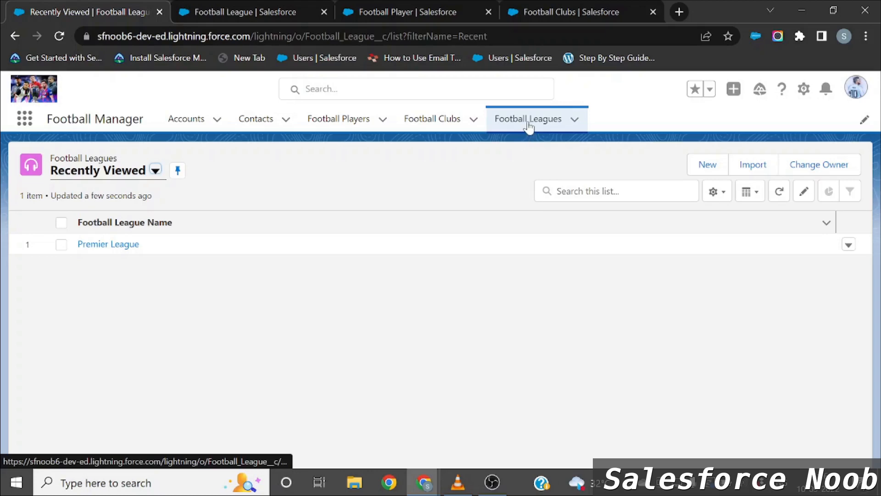
pyautogui.click(528, 125)
# - From the Football Clubs list, open the object's setup and display its fields and relationships
pyautogui.click(431, 125)
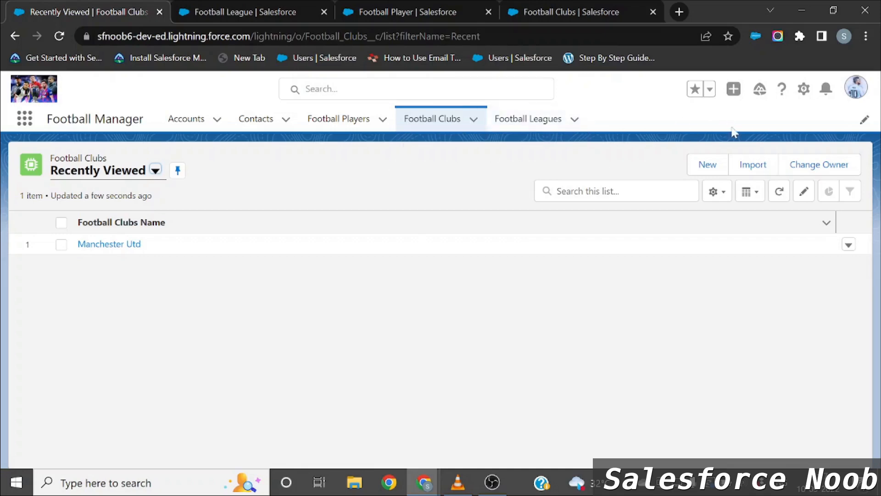
pyautogui.click(803, 92)
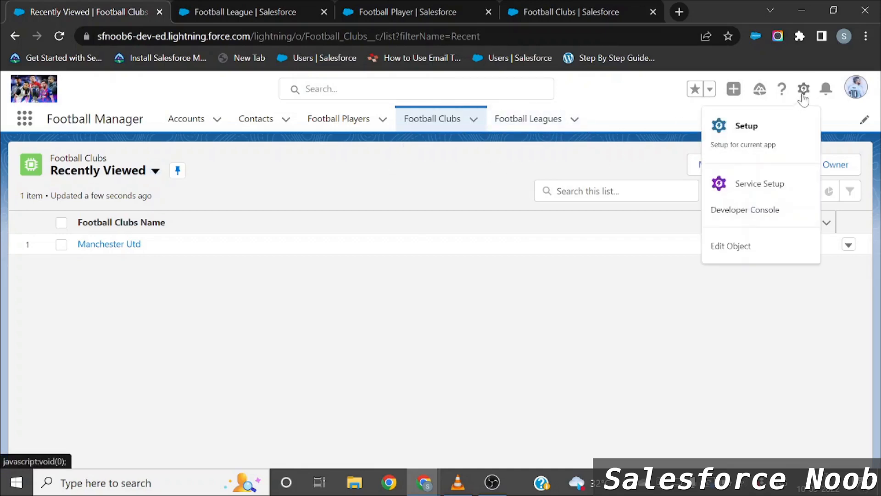
pyautogui.click(744, 248)
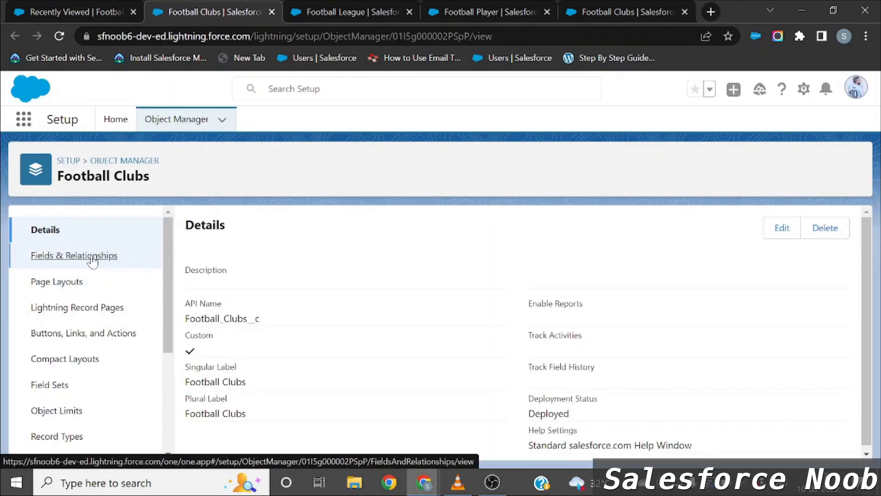
pyautogui.click(64, 257)
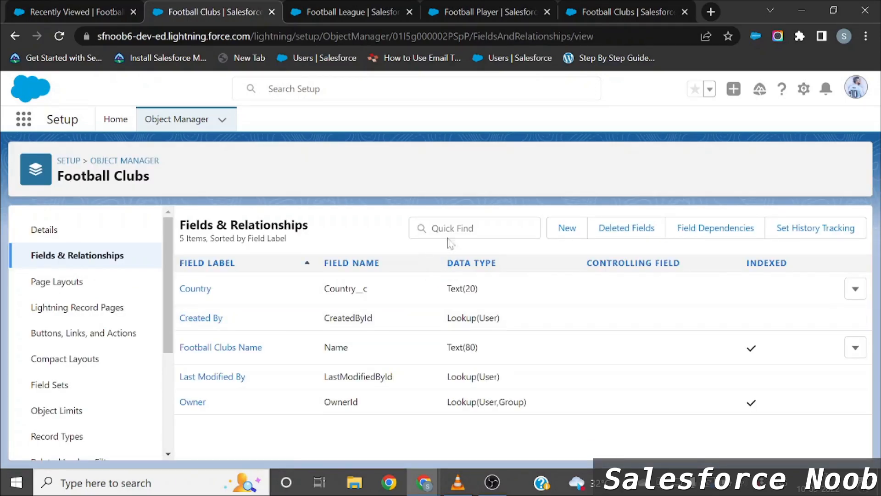
# - Start a new custom field on Football Clubs with the Master-Detail Relationship data type
pyautogui.click(566, 228)
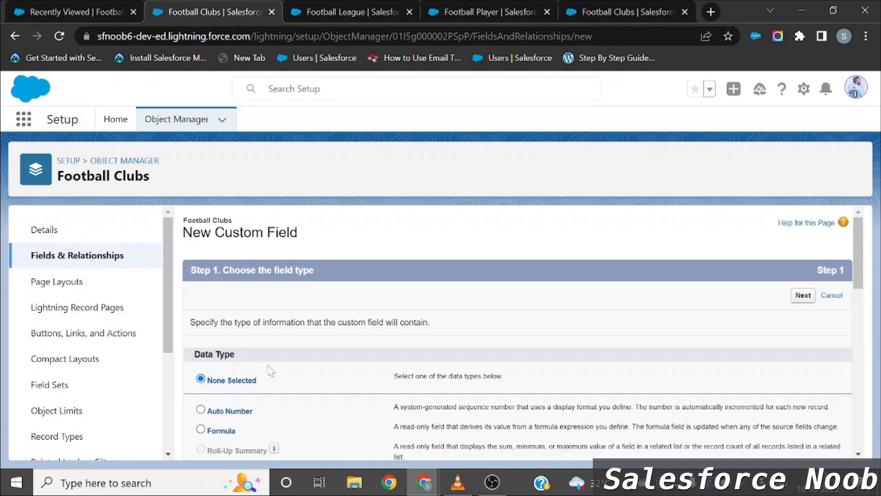
pyautogui.scroll(-4, 269, 370)
pyautogui.scroll(2, 202, 328)
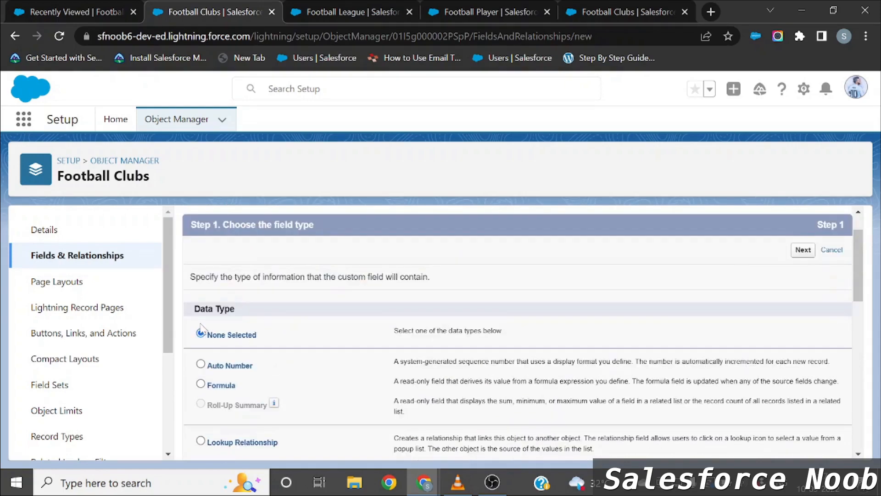
pyautogui.scroll(-1, 203, 415)
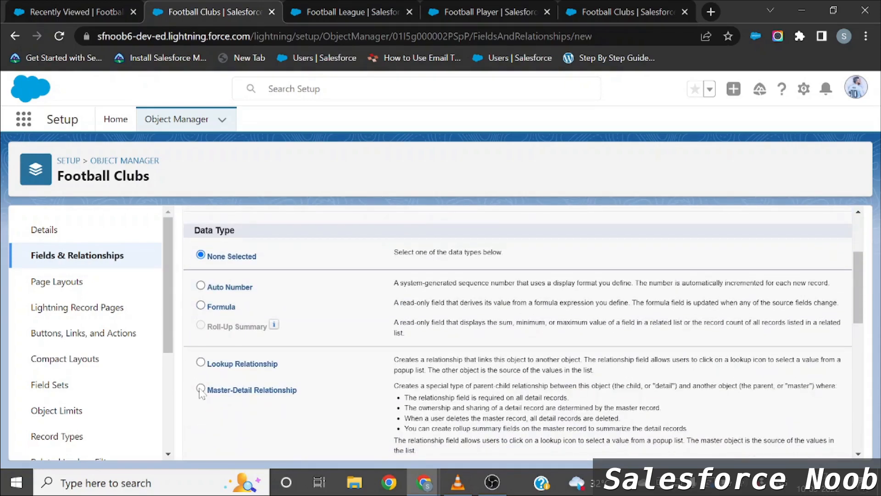
pyautogui.click(200, 388)
pyautogui.scroll(-9, 201, 388)
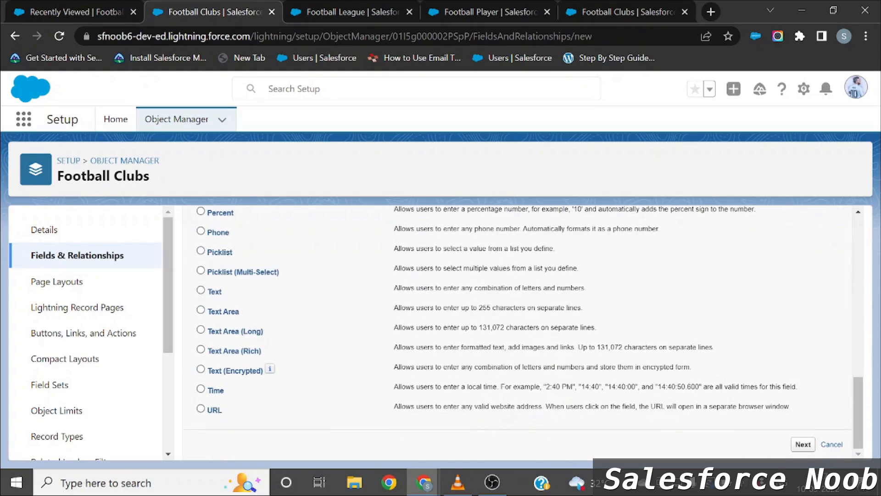
pyautogui.click(804, 447)
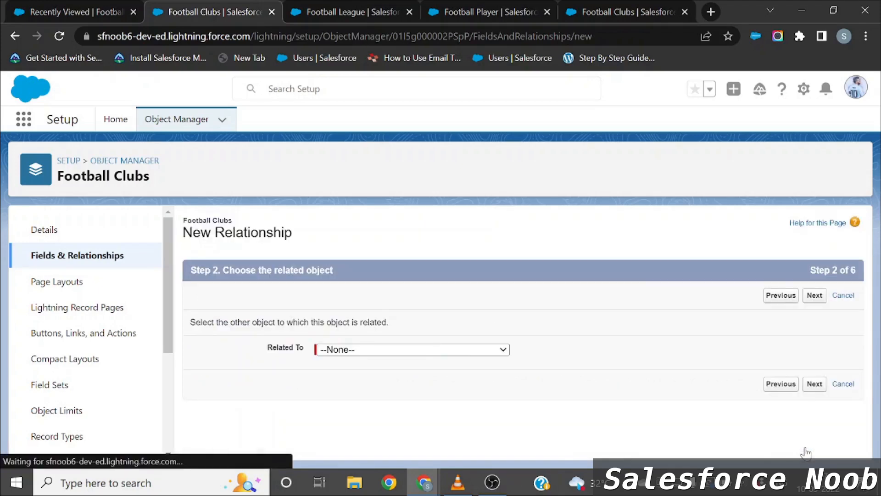
# - Set Football League as the related object of the new master-detail relationship
pyautogui.click(481, 354)
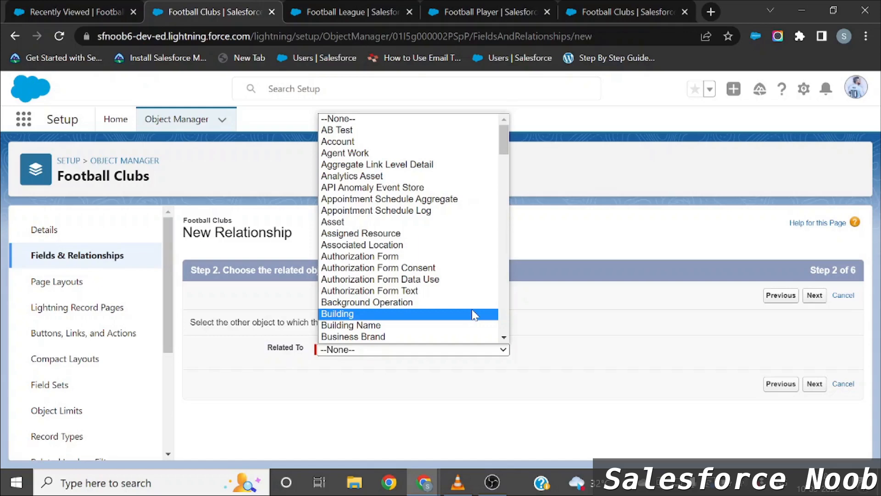
pyautogui.scroll(-2, 475, 315)
pyautogui.scroll(-15, 474, 315)
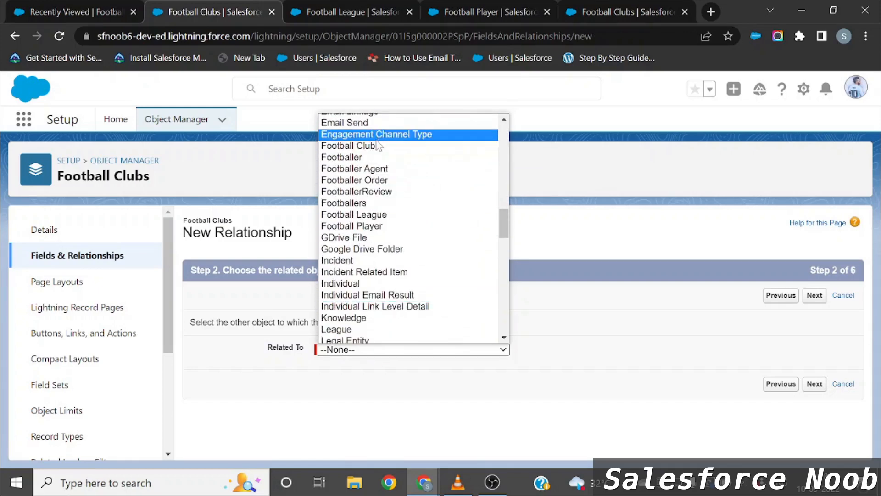
pyautogui.click(375, 214)
pyautogui.click(815, 296)
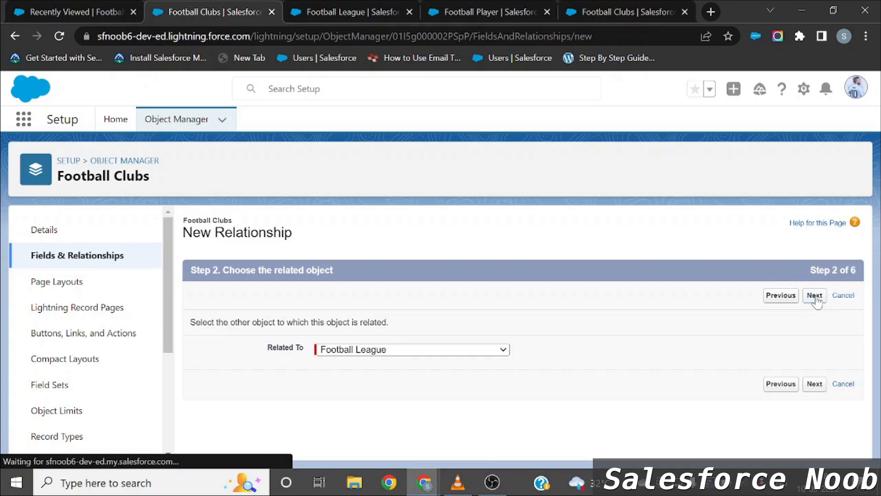
# - Try to create the master-detail field with the label Football League, name Football_League and the default security and layout settings
pyautogui.click(365, 358)
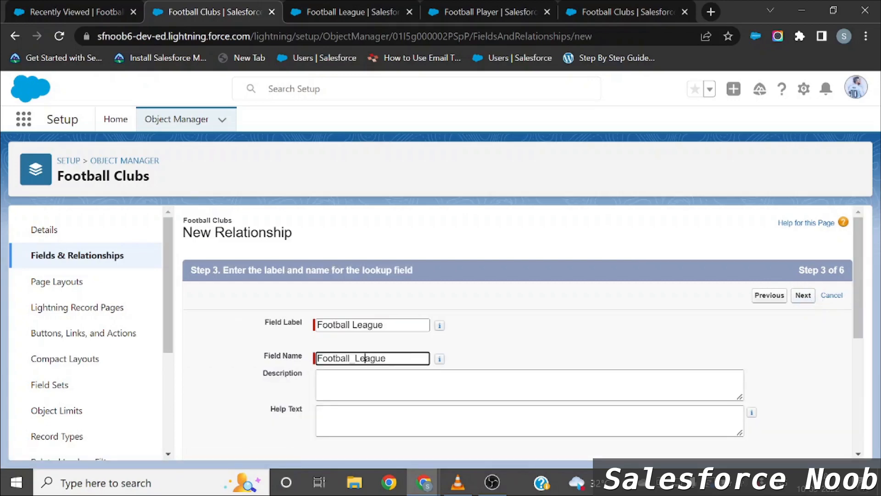
pyautogui.click(803, 297)
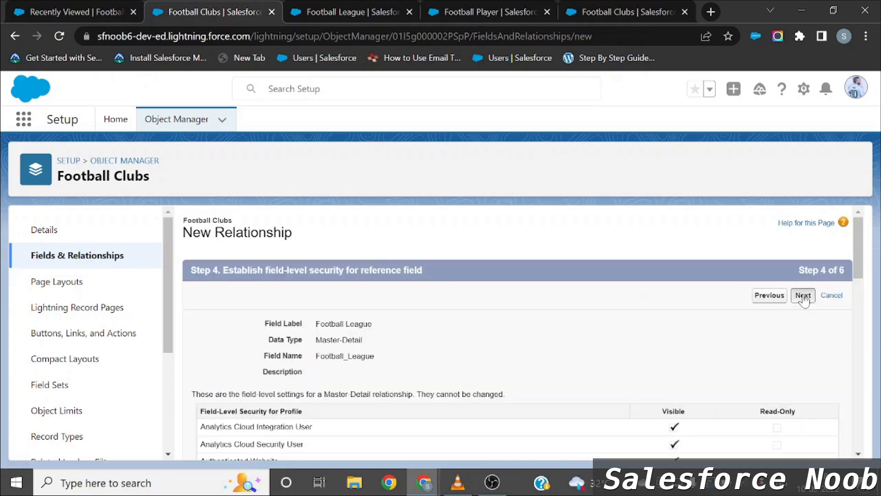
pyautogui.click(804, 296)
pyautogui.click(803, 296)
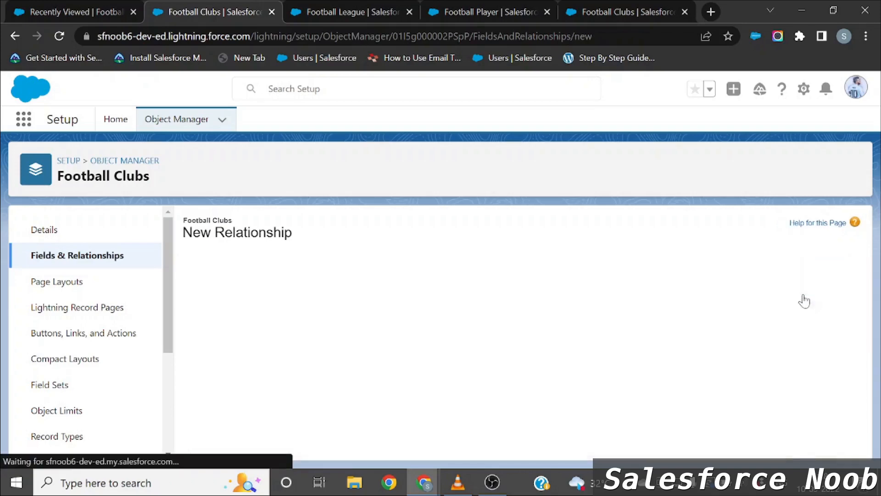
pyautogui.click(801, 296)
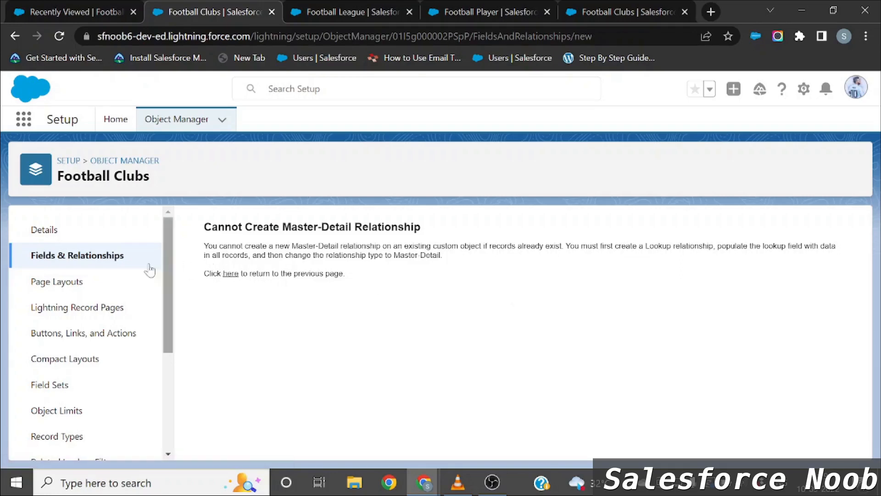
# - Start a new custom field on Football Clubs with the Lookup Relationship data type
pyautogui.click(105, 253)
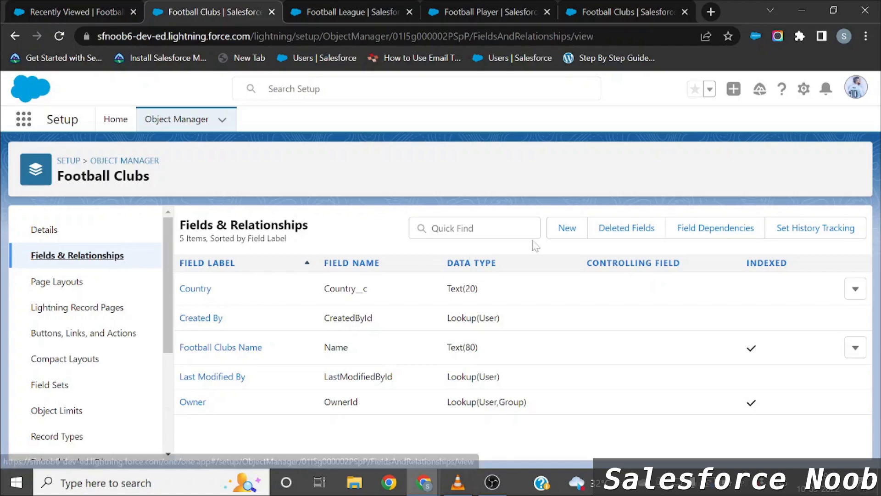
pyautogui.click(567, 229)
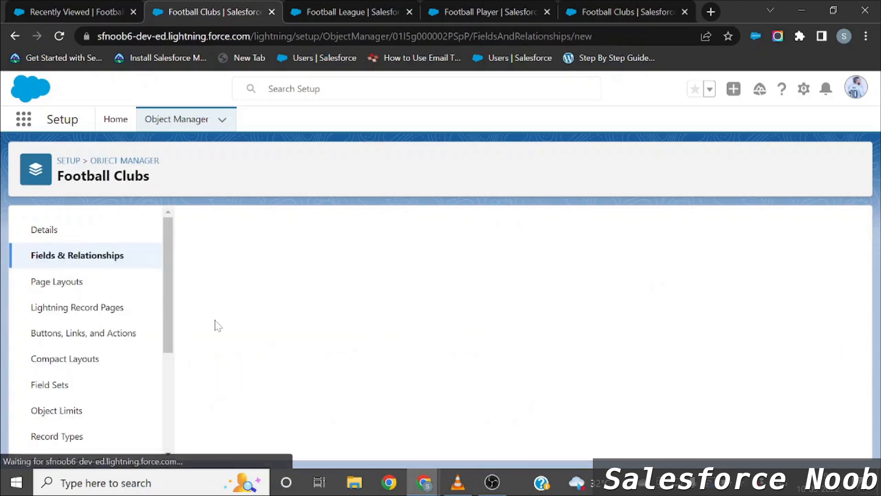
pyautogui.scroll(-8, 289, 404)
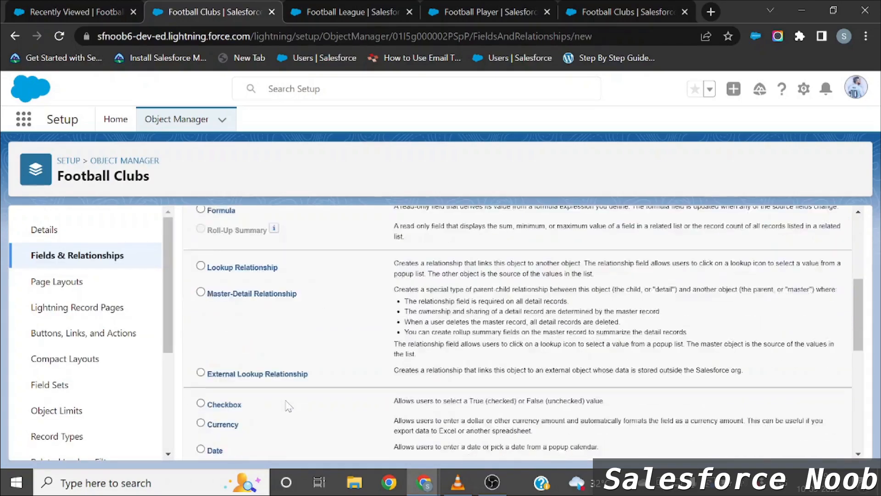
pyautogui.scroll(1, 236, 318)
pyautogui.click(201, 268)
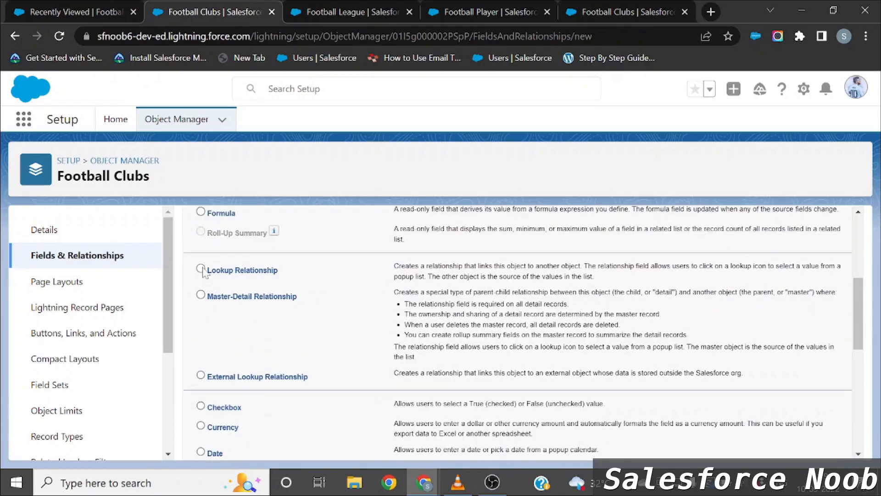
pyautogui.scroll(-7, 525, 275)
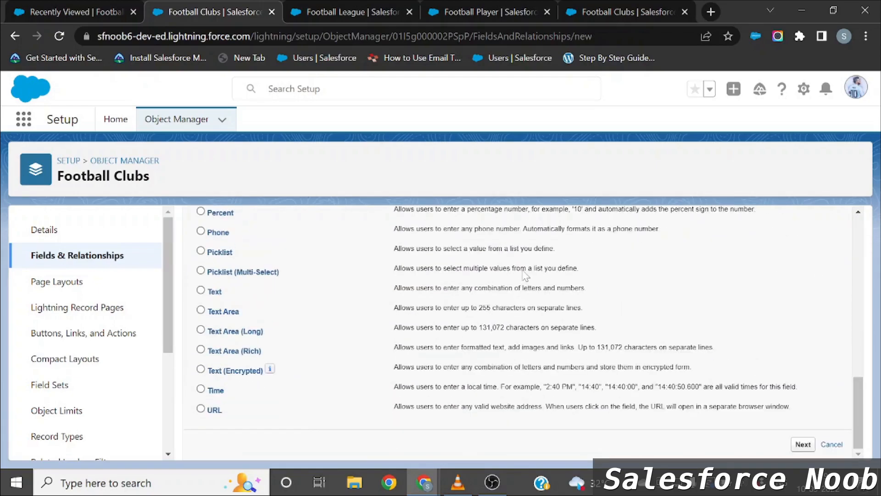
pyautogui.click(810, 445)
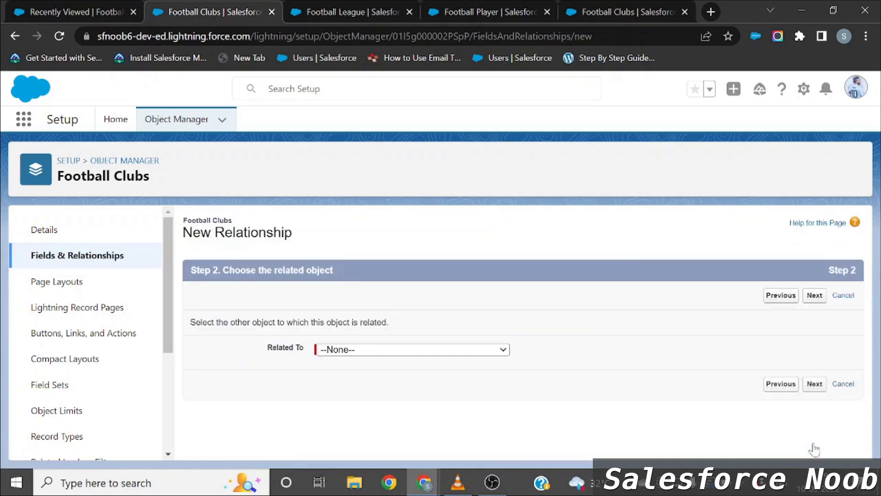
# - Set Football League as the related object of the new lookup relationship
pyautogui.click(427, 350)
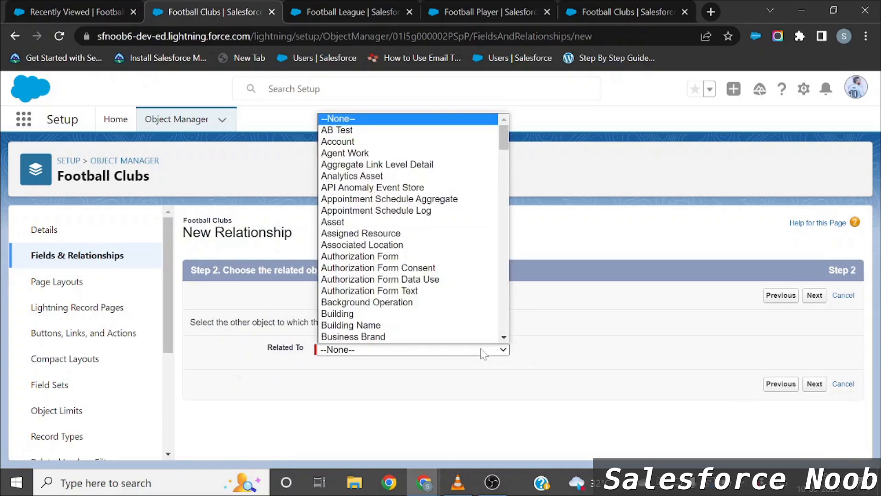
pyautogui.scroll(-2, 448, 212)
pyautogui.scroll(-12, 448, 212)
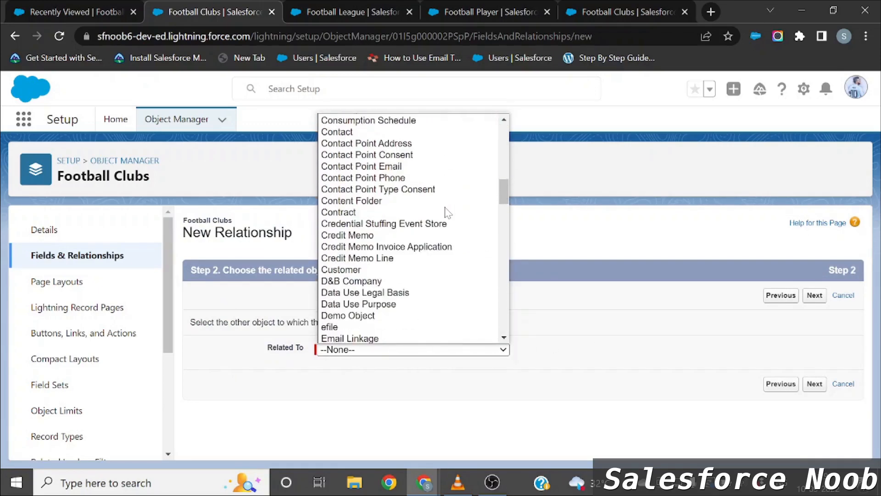
pyautogui.scroll(-3, 447, 212)
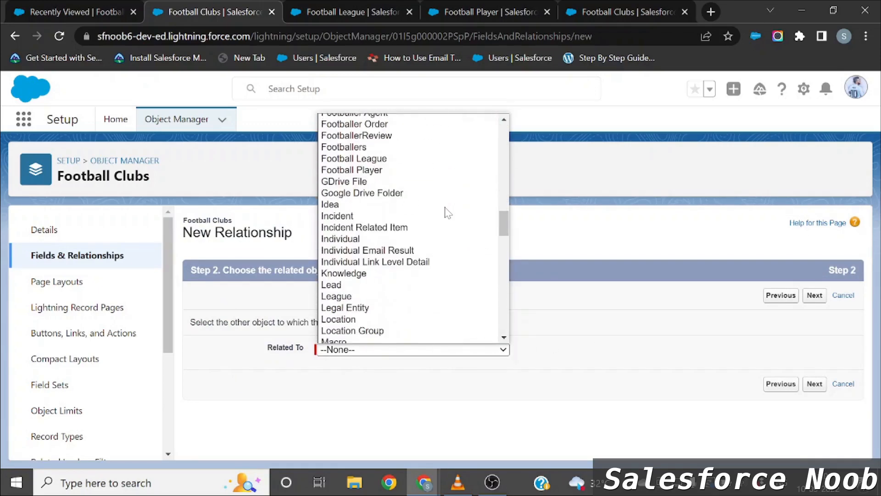
pyautogui.click(363, 157)
pyautogui.click(815, 297)
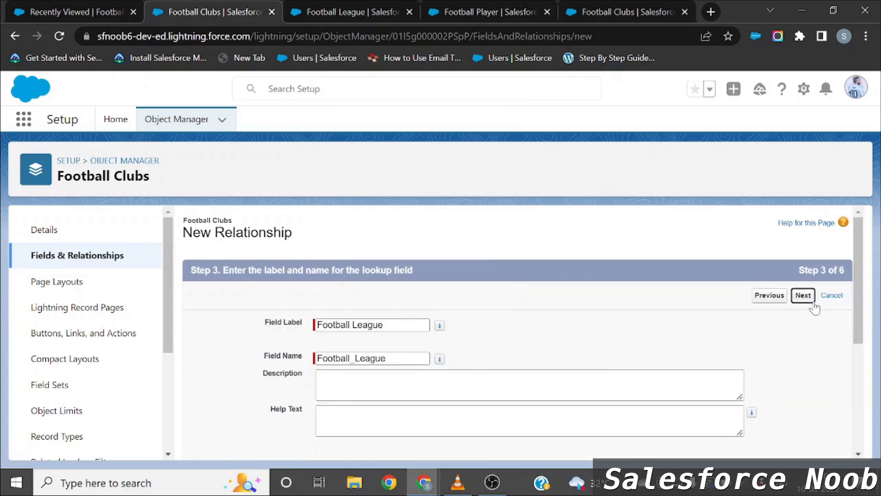
# - Create the lookup field with the label Football League, name Football_League and the default security, page layout and related list settings
pyautogui.click(802, 298)
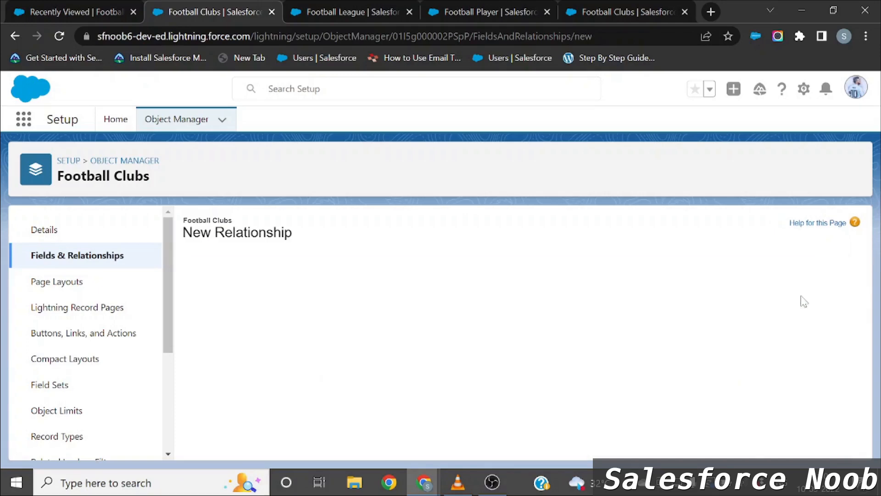
pyautogui.click(802, 296)
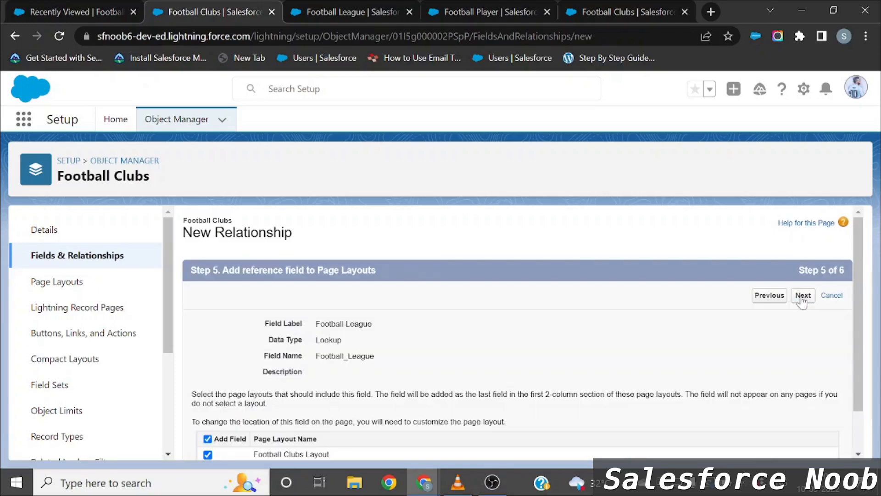
pyautogui.click(803, 296)
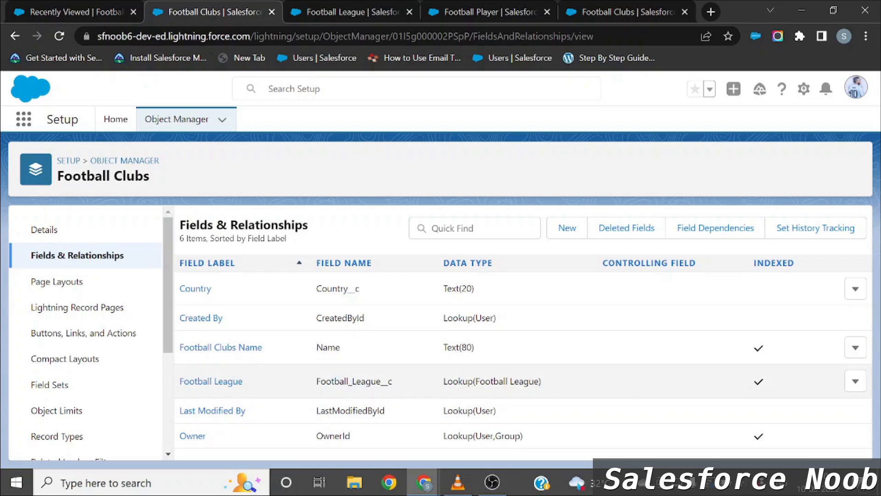
pyautogui.click(856, 381)
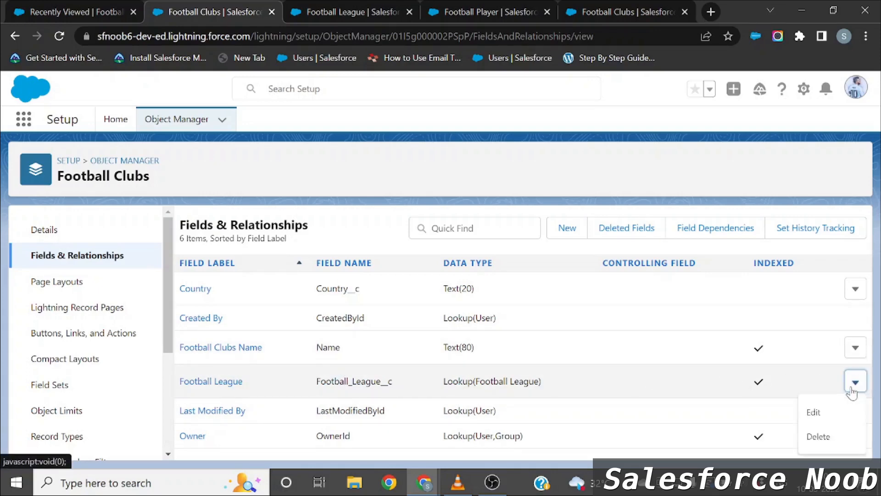
pyautogui.doubleClick(491, 381)
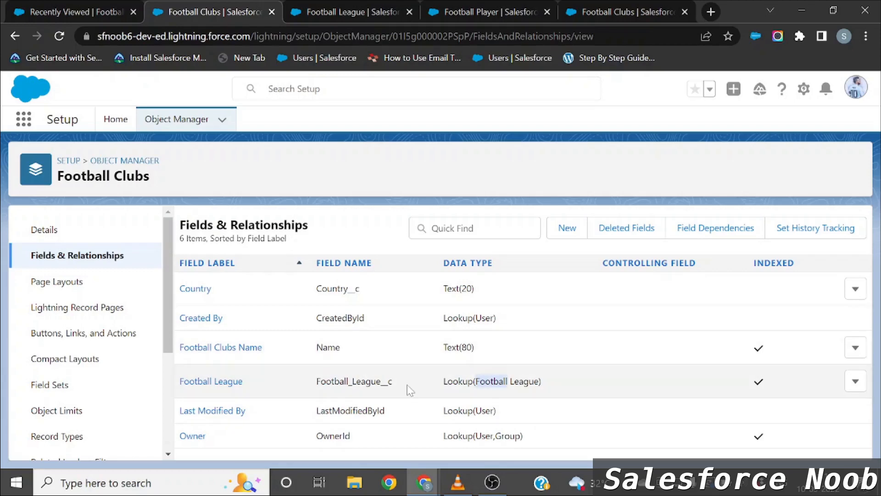
pyautogui.click(584, 381)
# - Open the Manchester Utd record from the Football Clubs list and hard reload the page with the cache emptied
pyautogui.click(62, 6)
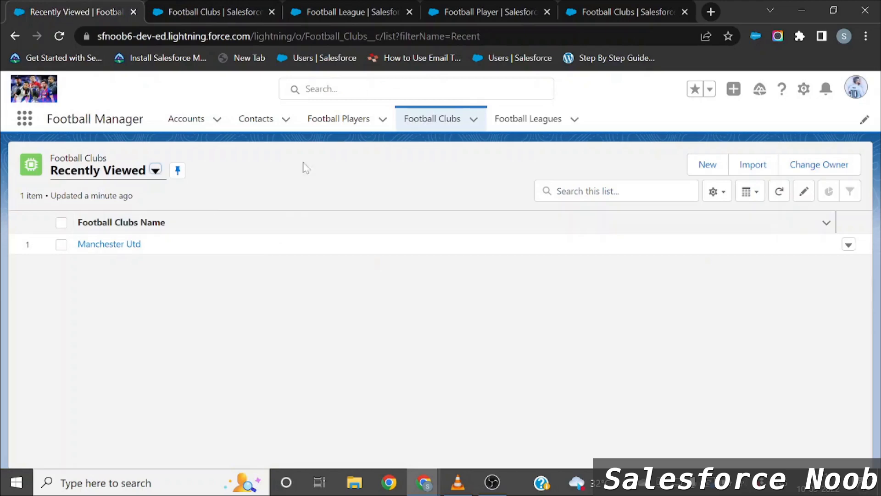
pyautogui.click(427, 121)
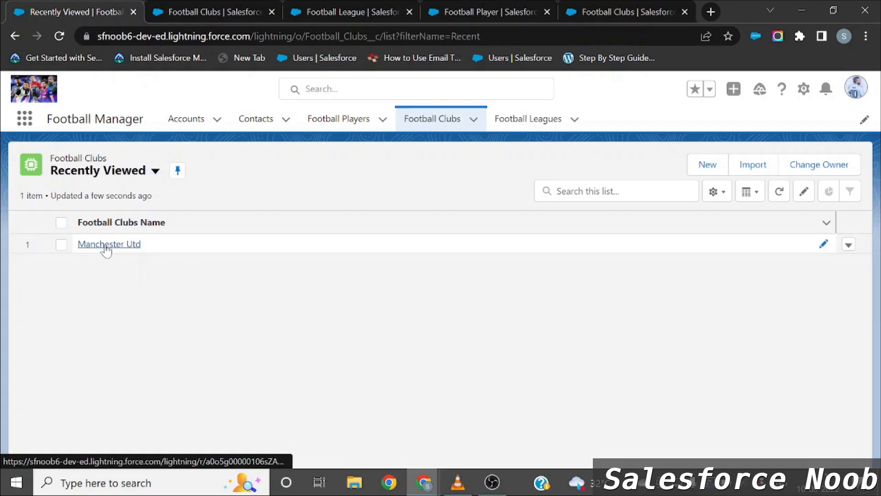
pyautogui.click(106, 245)
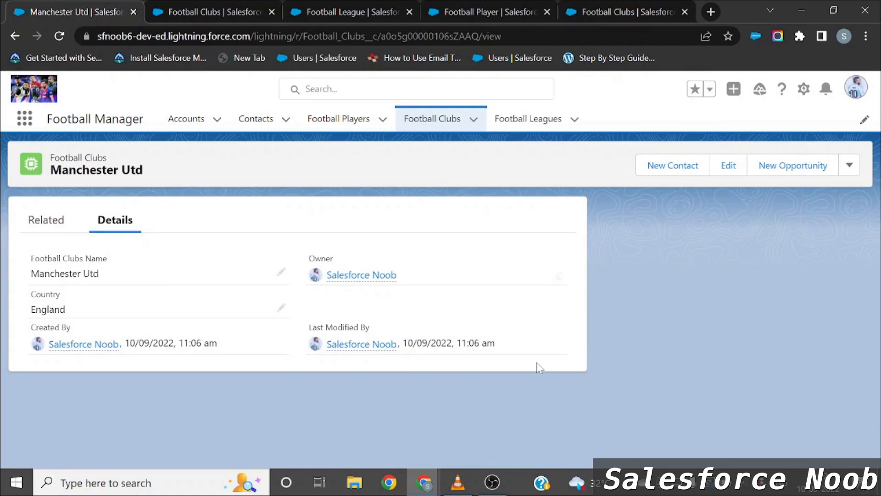
pyautogui.hotkey('ctrl', 'shift', 'i')
pyautogui.rightClick(60, 36)
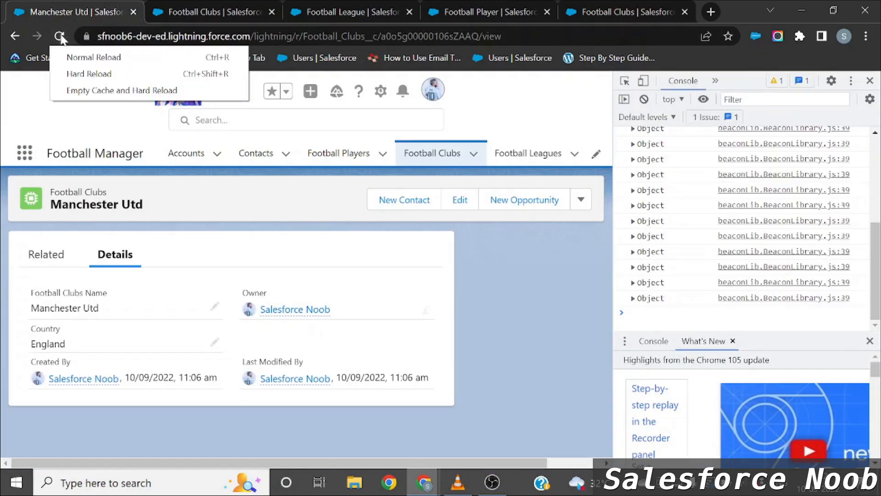
pyautogui.click(107, 87)
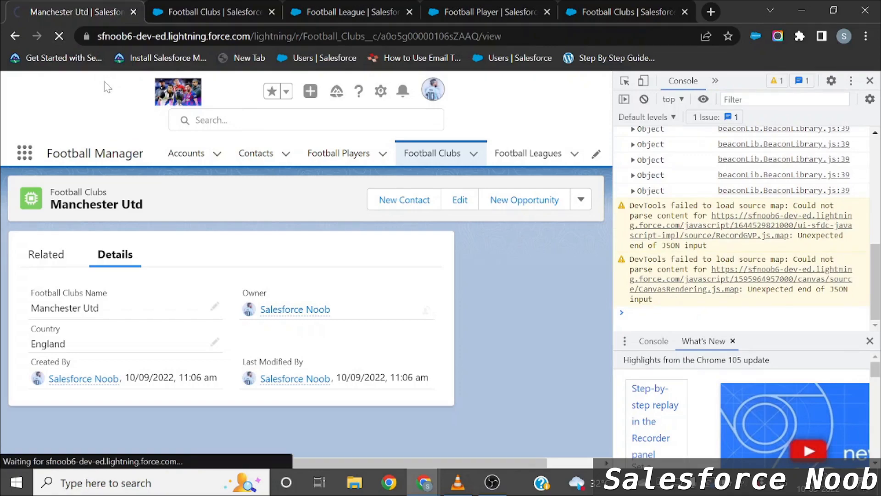
pyautogui.hotkey('ctrl', 'shift', 'i')
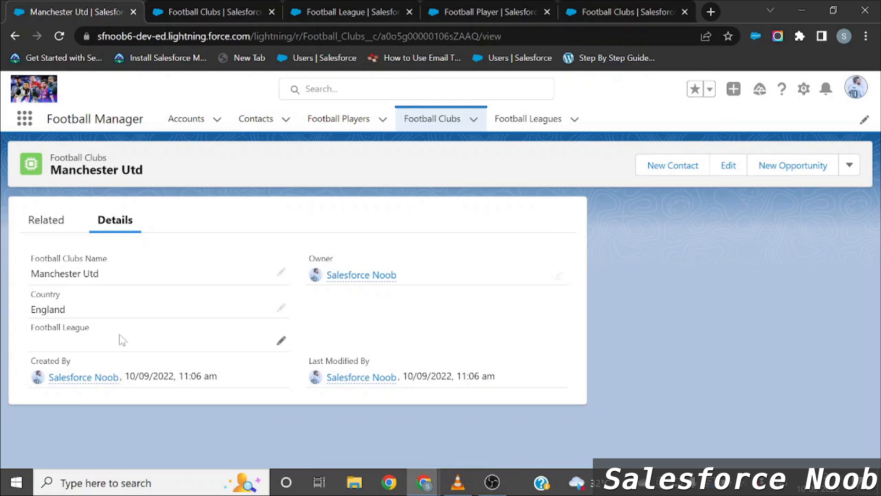
# - Try to edit the club's Football League field, and discard the open edit by hard reloading the record with the cache emptied
pyautogui.click(281, 342)
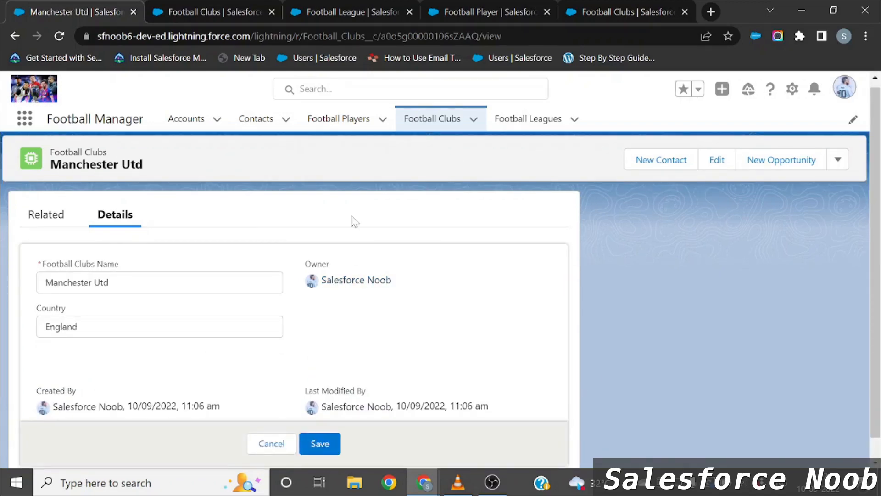
pyautogui.press('F12')
pyautogui.rightClick(59, 35)
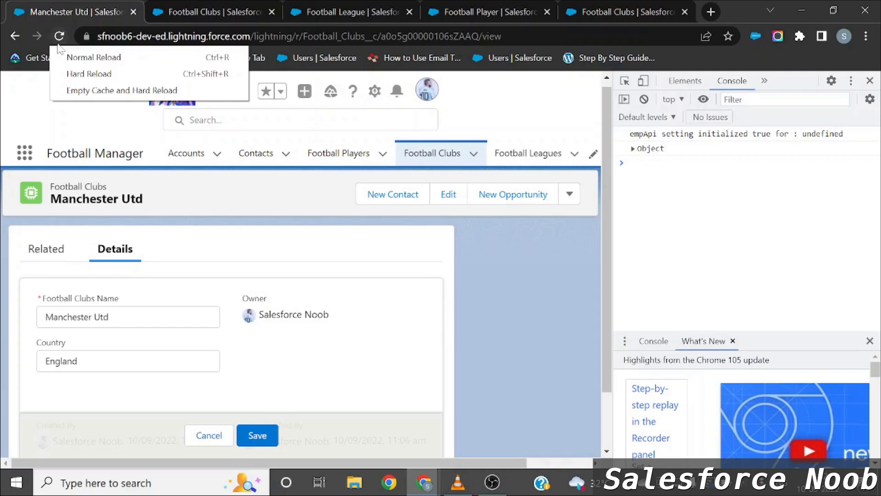
pyautogui.click(118, 90)
pyautogui.press('F12')
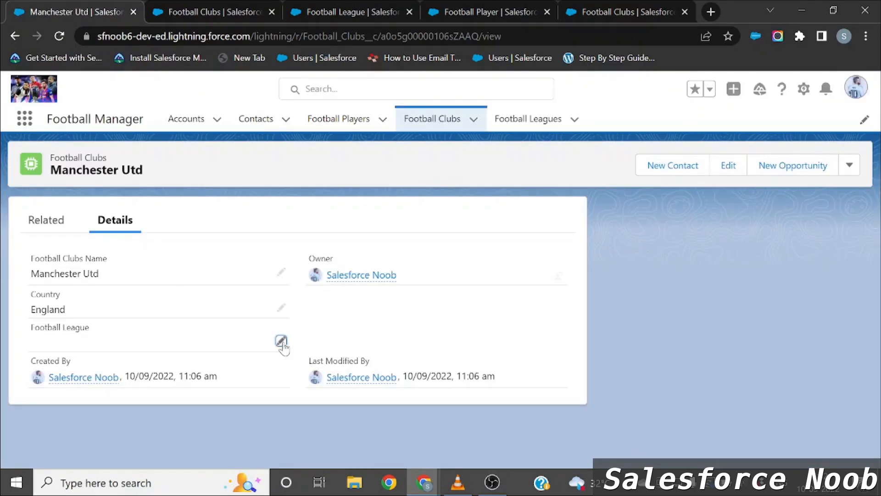
# - Set the Football League of Manchester Utd to Premier League and save the record
pyautogui.click(281, 341)
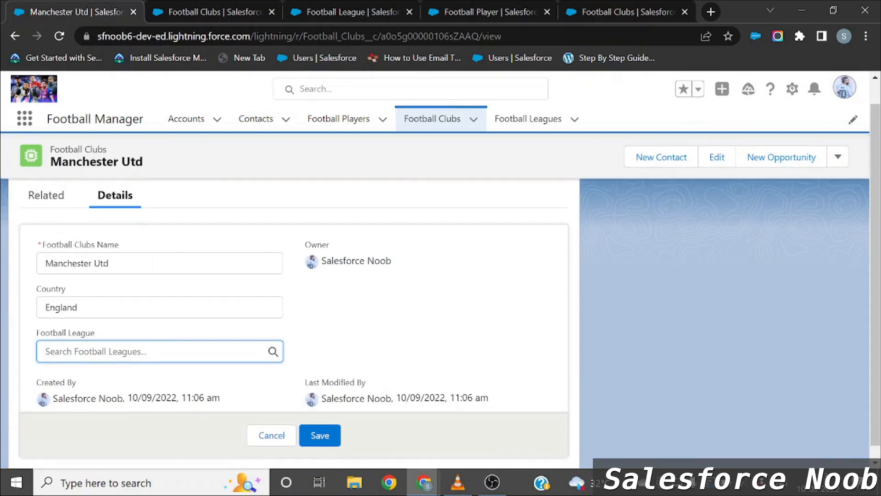
pyautogui.click(160, 351)
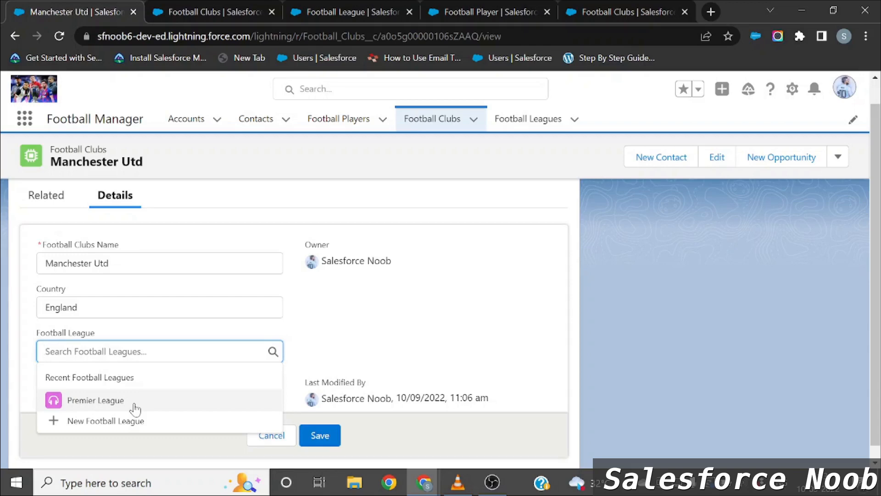
pyautogui.click(134, 406)
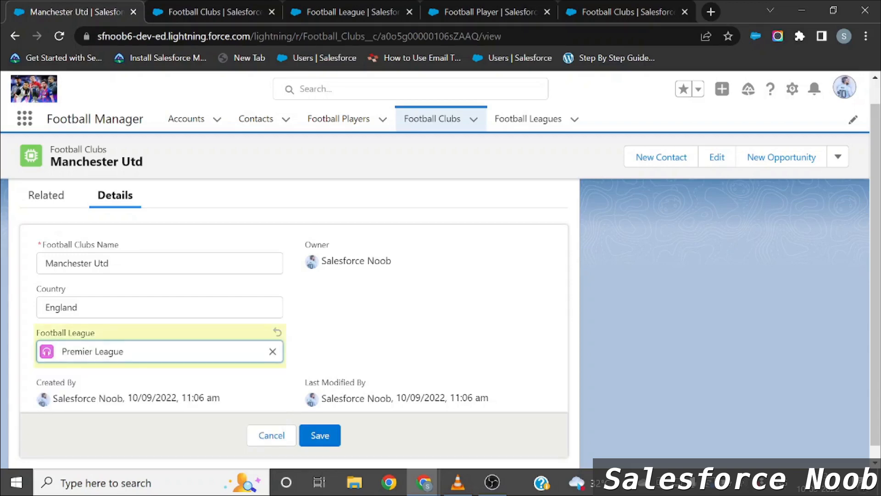
pyautogui.click(324, 436)
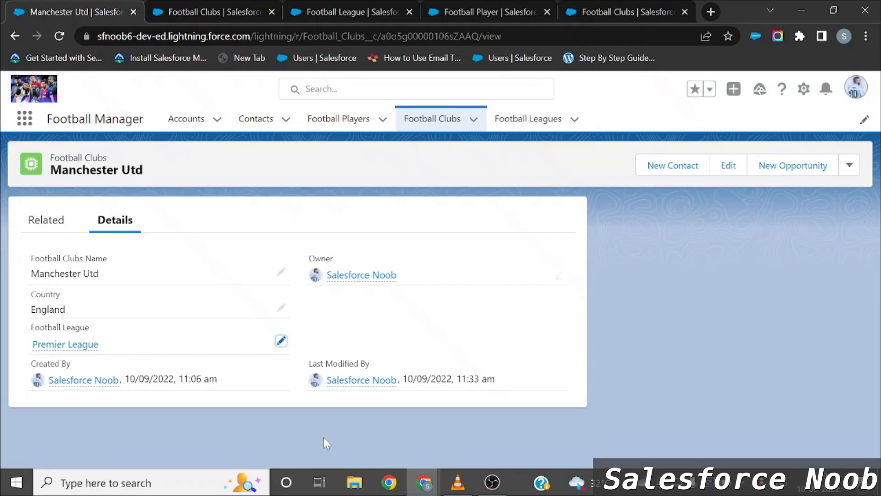
# - Change the Football League field on Football Clubs to the Master-Detail Relationship type, keeping its label and name, and save it
pyautogui.click(222, 7)
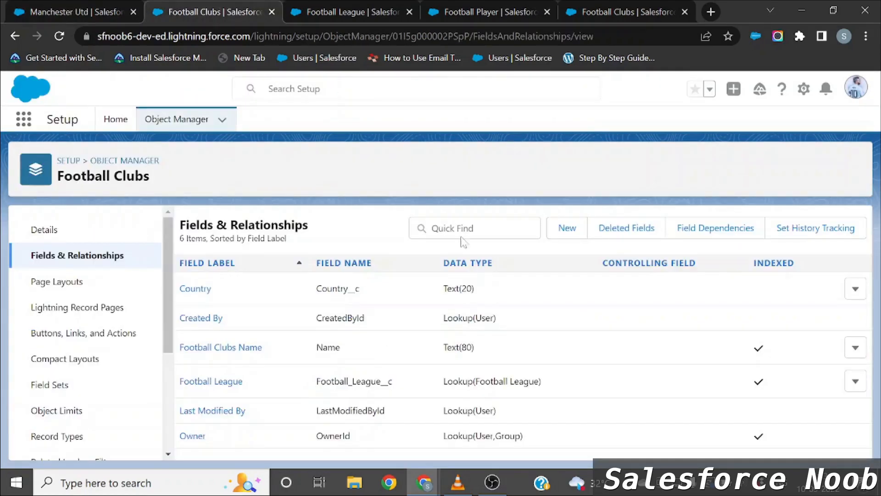
pyautogui.click(852, 388)
pyautogui.click(813, 413)
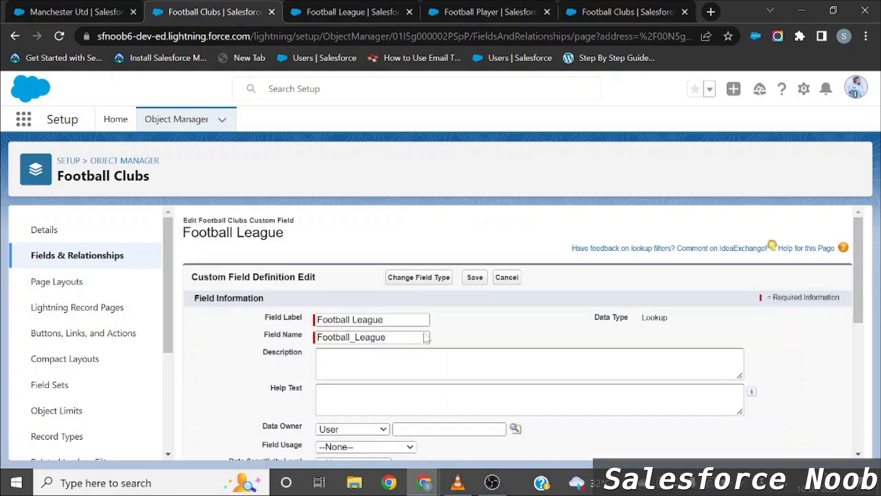
pyautogui.click(390, 277)
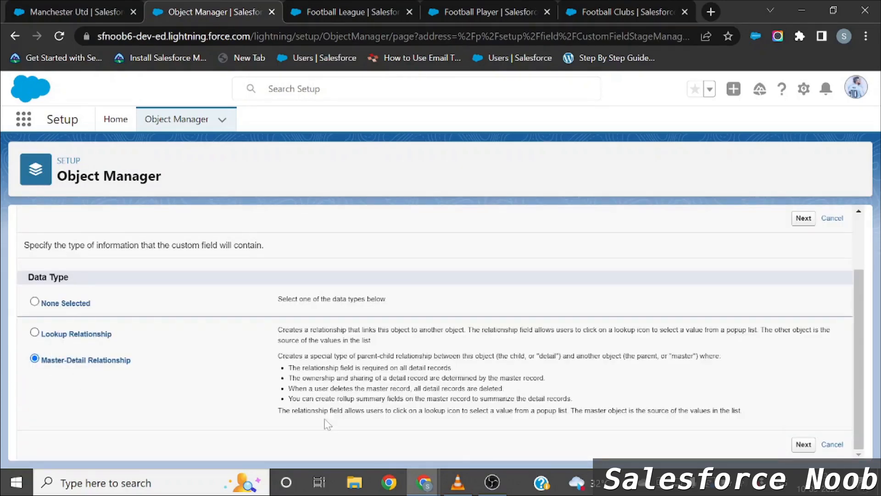
pyautogui.click(804, 445)
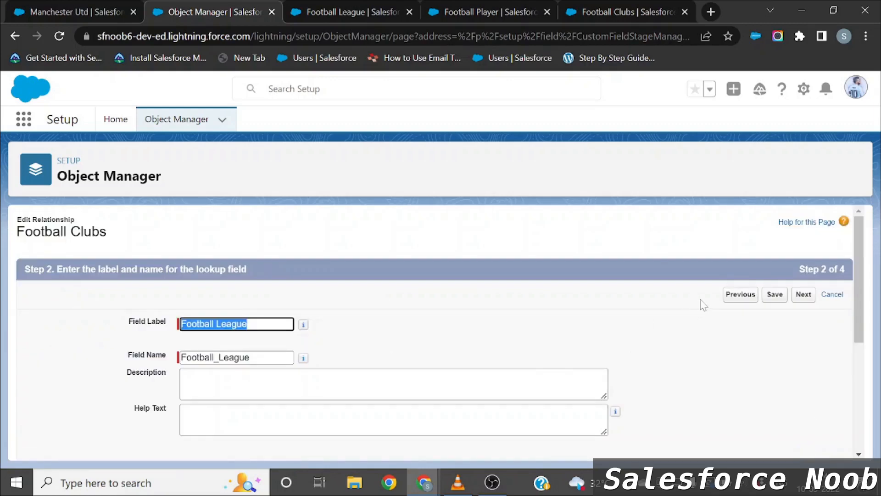
pyautogui.click(786, 301)
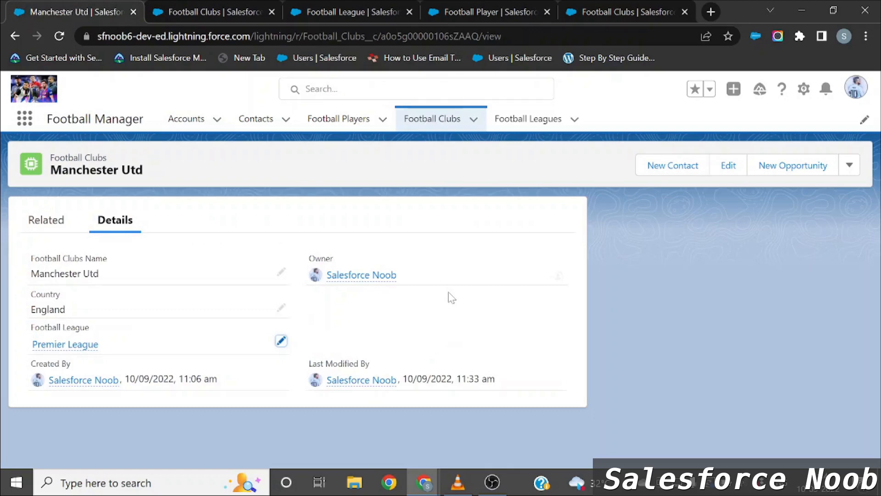
# - Reload the Manchester Utd record and open its linked Premier League record
pyautogui.press('F12')
pyautogui.rightClick(59, 36)
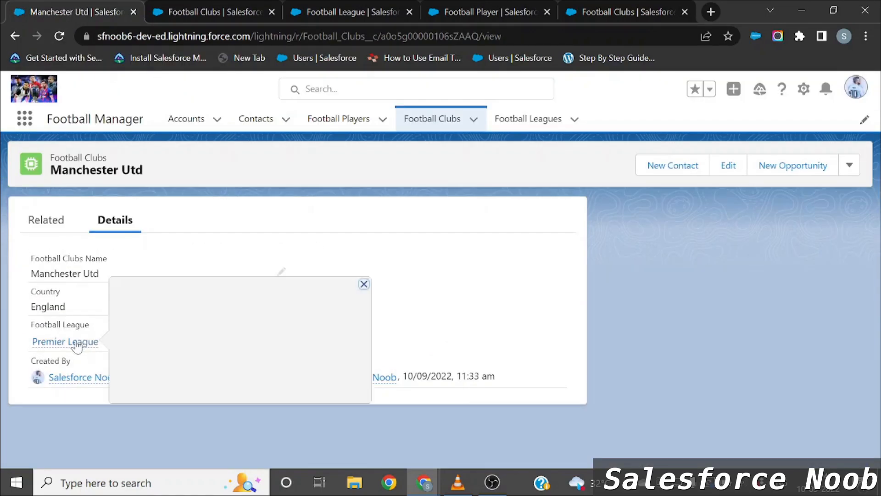
pyautogui.click(76, 344)
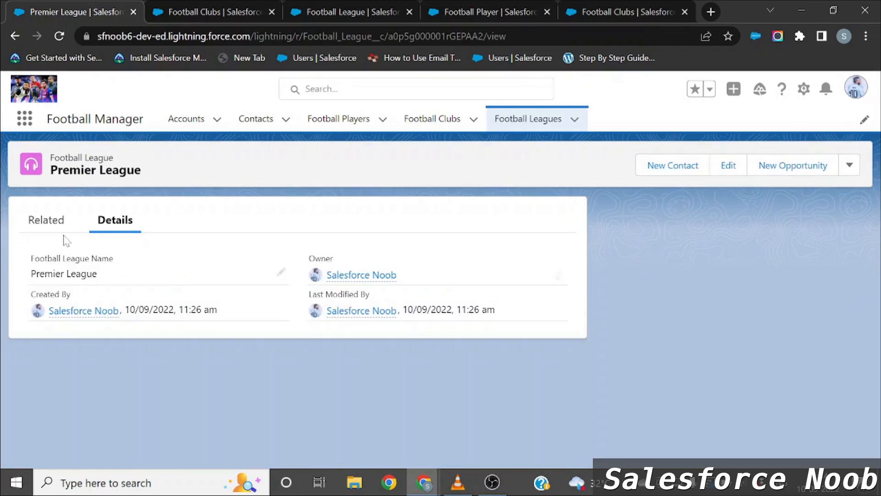
# - Check the related Football Clubs and the details of the Premier League record, reopening it from the Football Leagues list
pyautogui.click(45, 222)
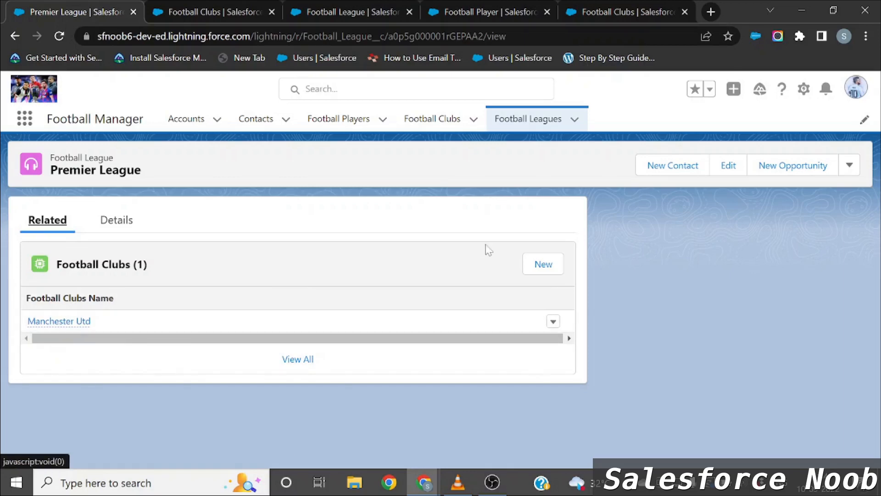
pyautogui.click(527, 123)
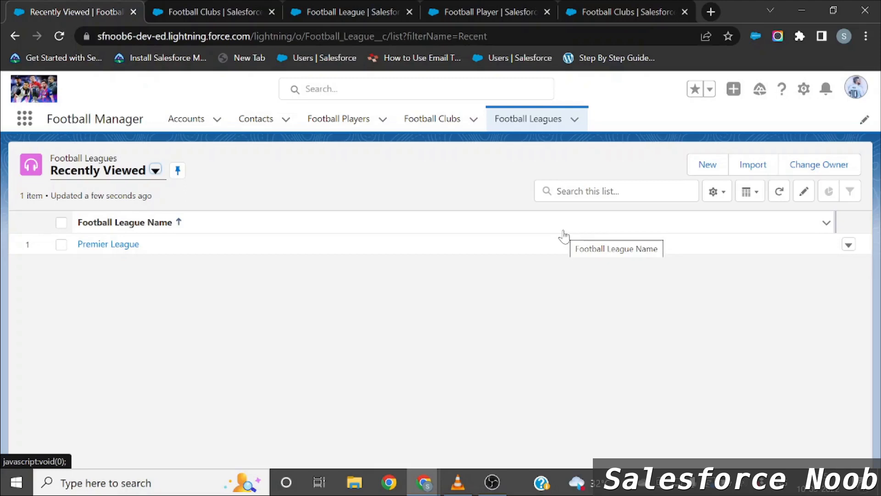
pyautogui.click(107, 246)
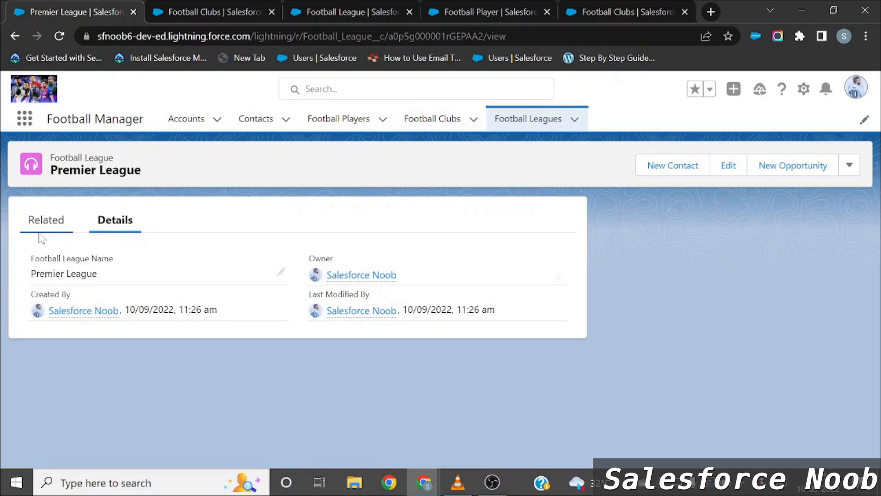
pyautogui.click(55, 222)
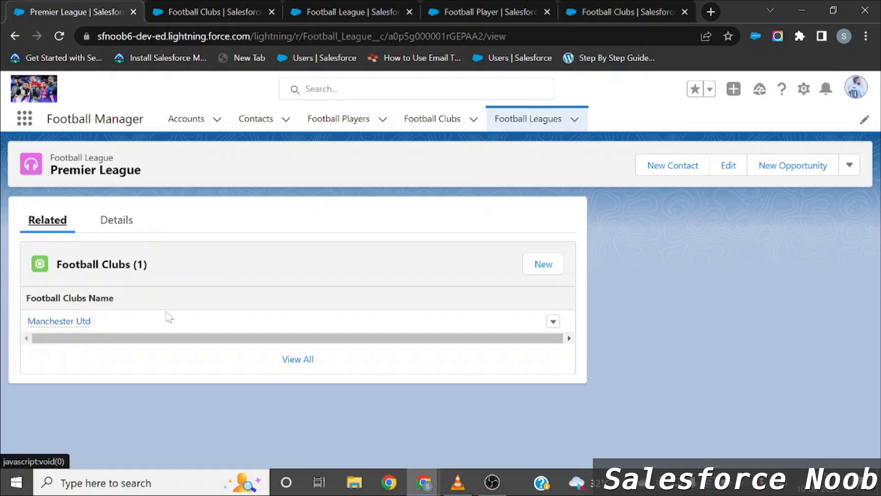
pyautogui.click(115, 222)
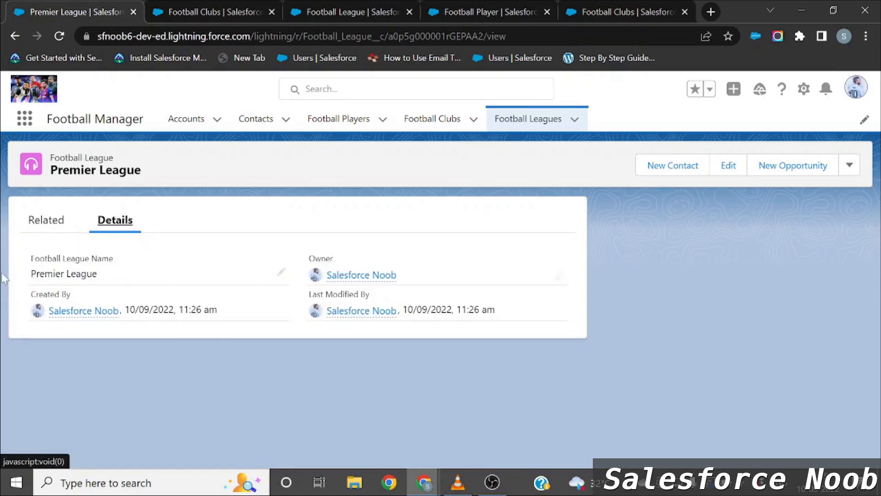
# - Delete the Premier League record from the Football Leagues list
pyautogui.click(534, 121)
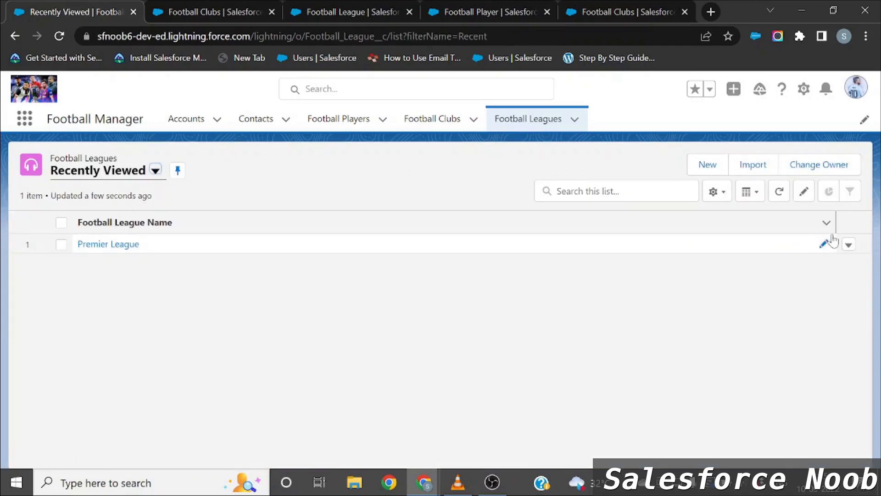
pyautogui.click(849, 246)
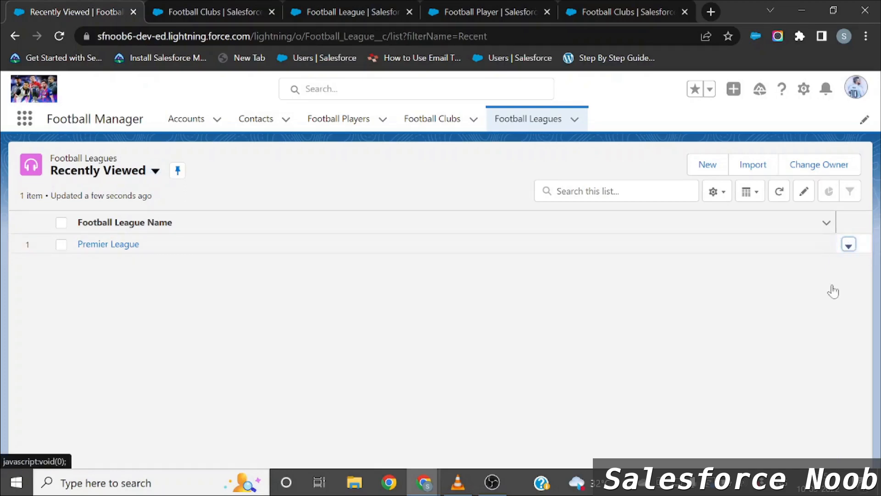
pyautogui.click(822, 296)
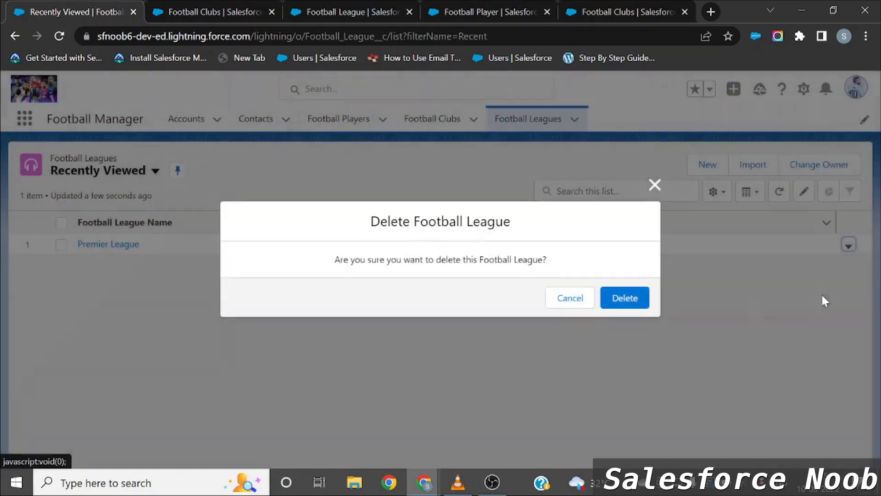
pyautogui.click(633, 303)
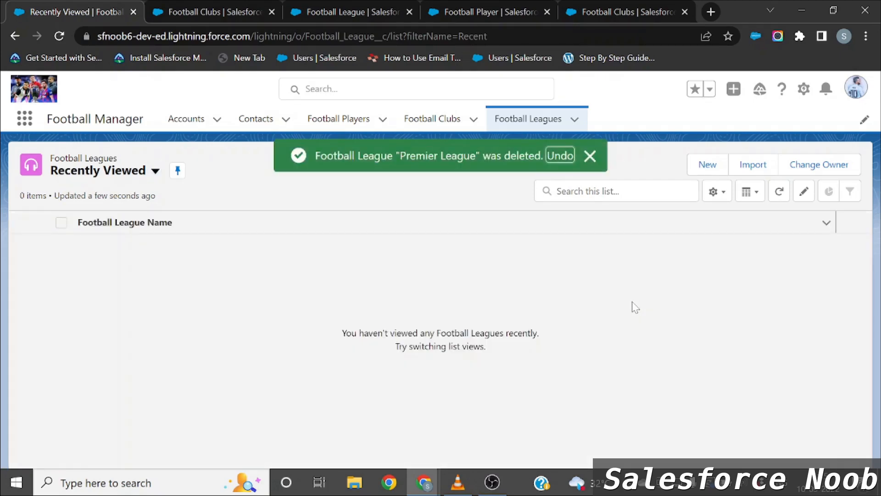
pyautogui.click(590, 157)
# - Check the All list of Football Leagues and the Football Clubs list for remaining records, and open the Messi player record
pyautogui.click(155, 171)
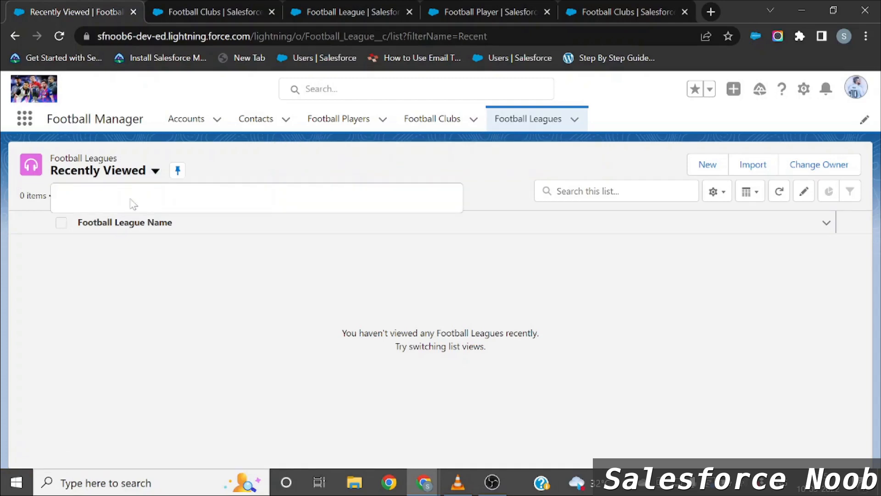
pyautogui.click(80, 224)
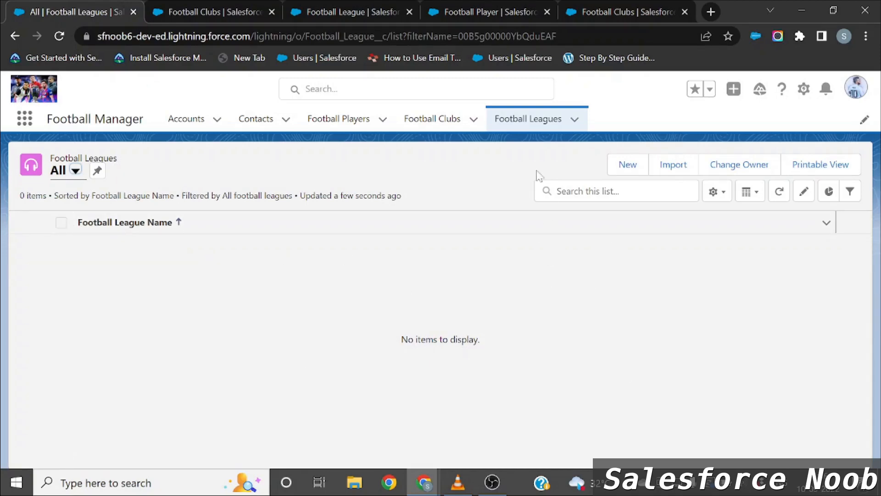
pyautogui.click(430, 130)
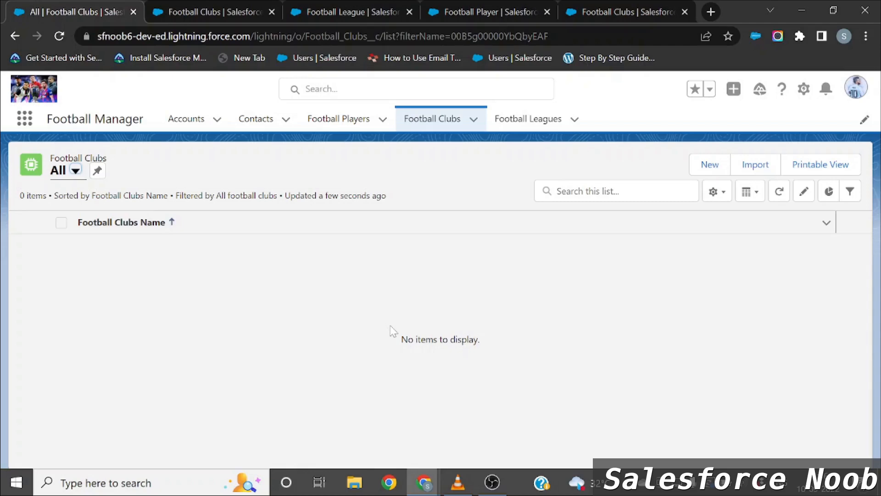
pyautogui.click(348, 126)
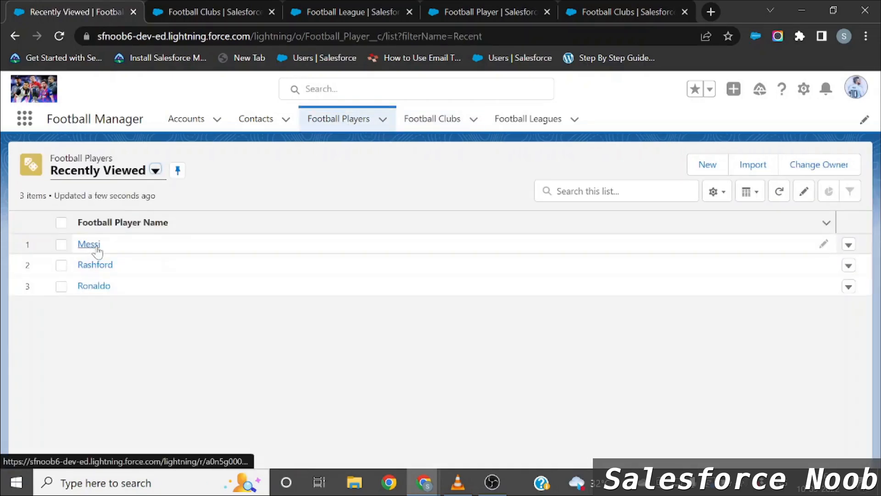
pyautogui.click(88, 244)
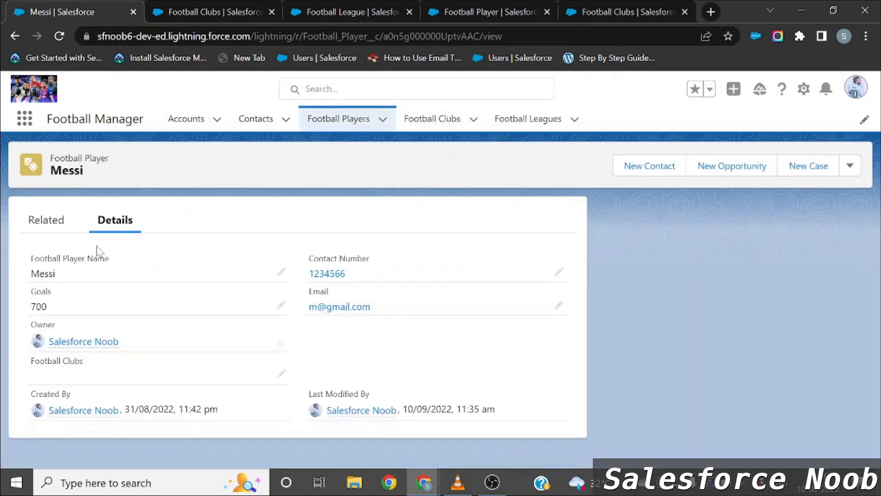